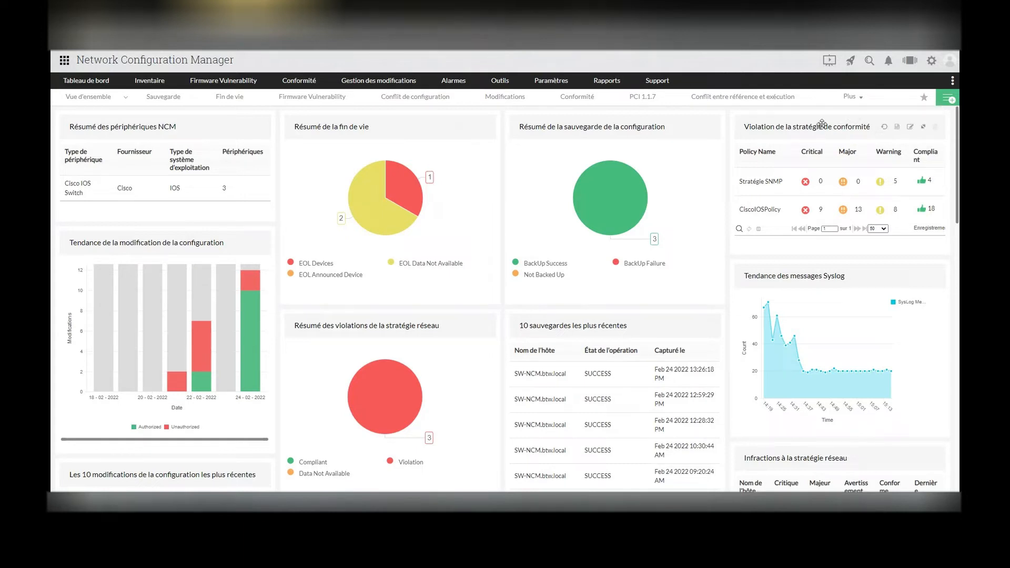
{"action": "left_click_drag", "start_coordinate": [821, 124], "coordinate": [689, 216]}
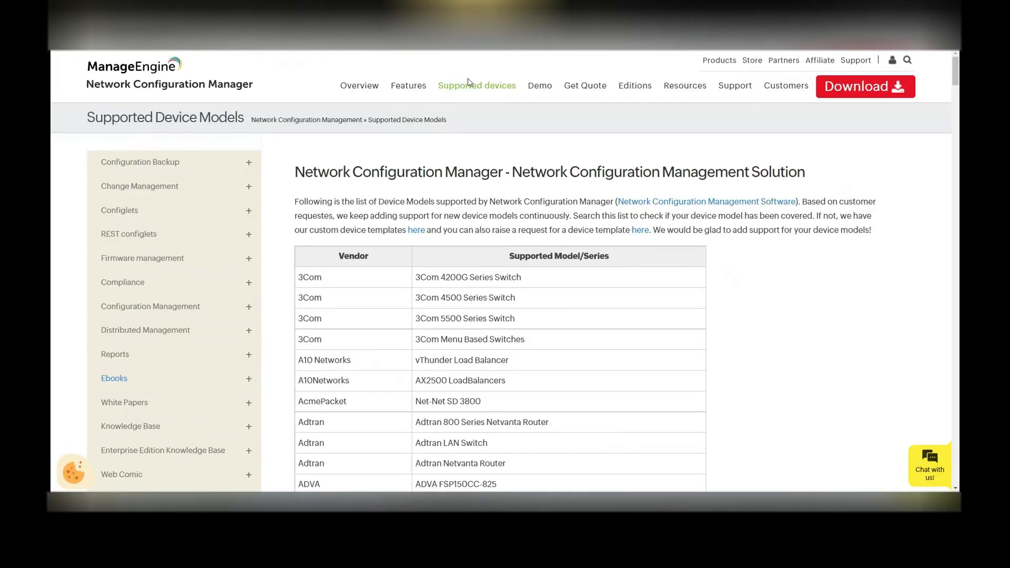
Browse the vendors and models on the Supported Device Models page, from 3Com through Huawei and Juniper.
{"action": "scroll", "coordinate": [538, 178], "scroll_direction": "down", "scroll_amount": 3}
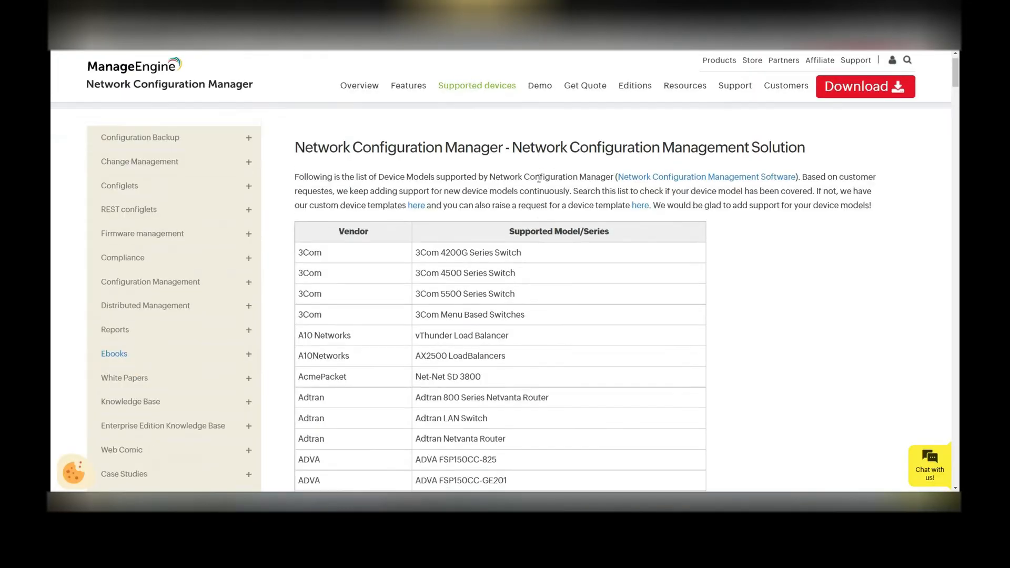
{"action": "scroll", "coordinate": [365, 226], "scroll_direction": "down", "scroll_amount": 2}
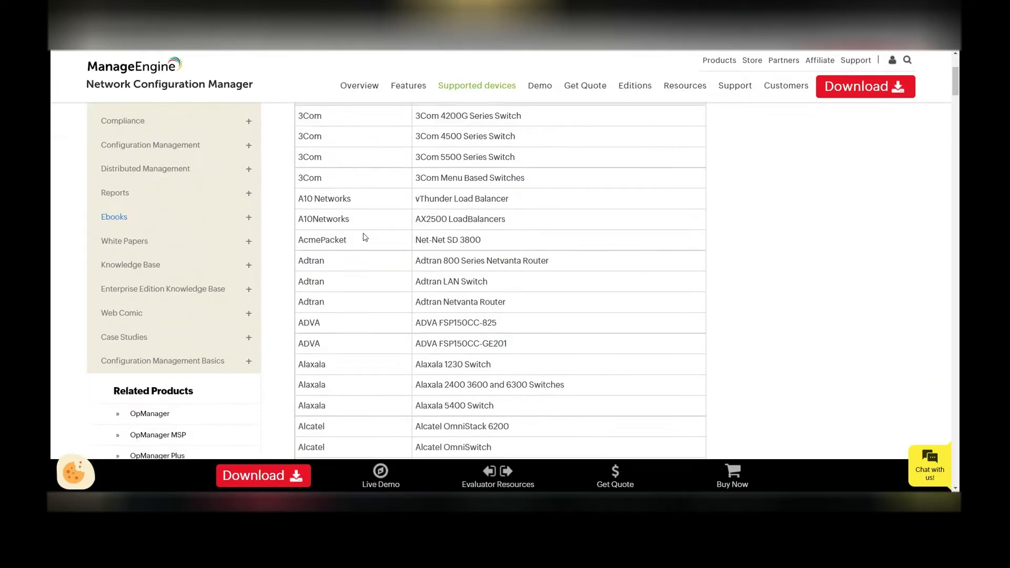
{"action": "scroll", "coordinate": [365, 237], "scroll_direction": "down", "scroll_amount": 5}
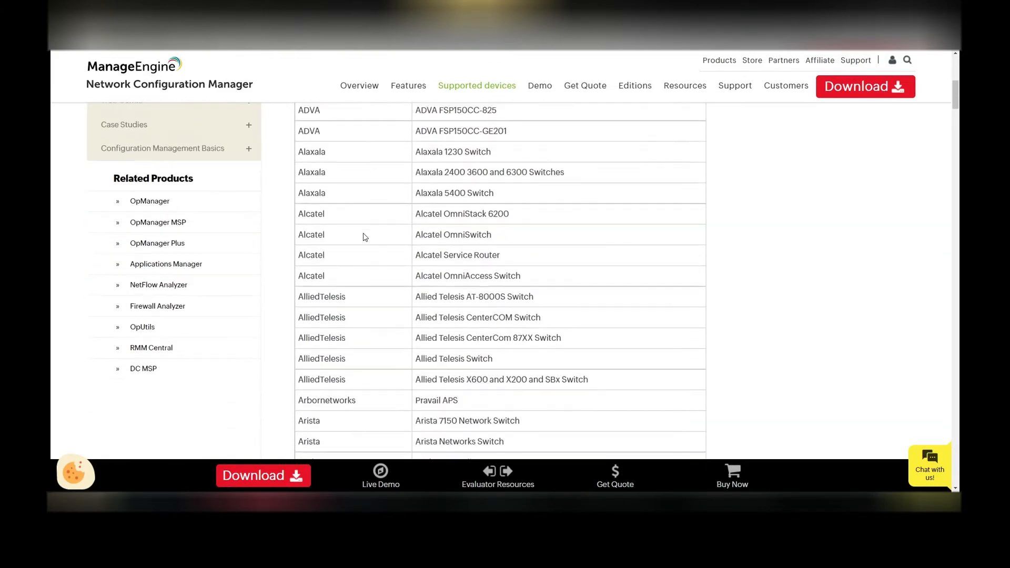
{"action": "scroll", "coordinate": [365, 238], "scroll_direction": "down", "scroll_amount": 3}
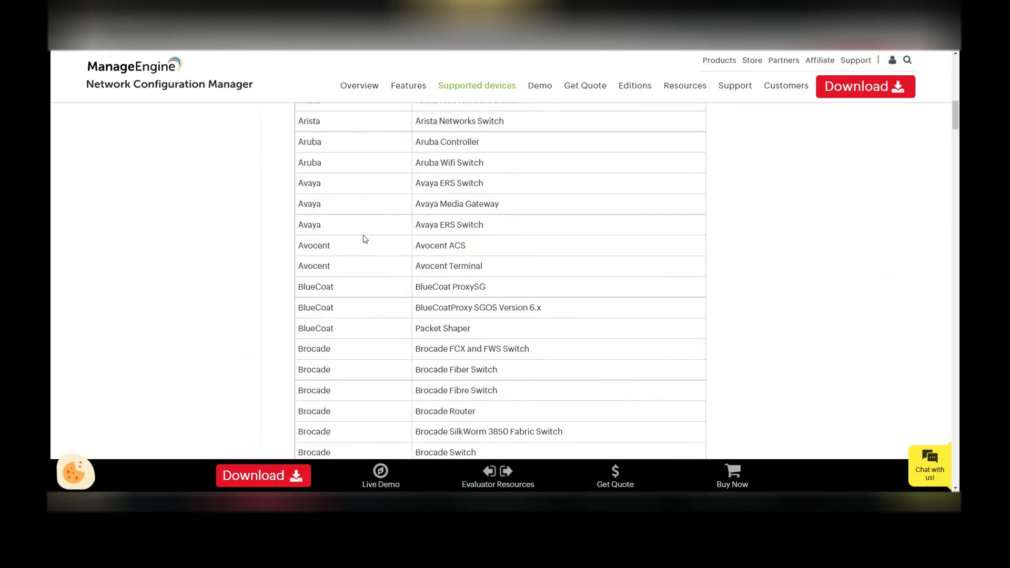
{"action": "scroll", "coordinate": [365, 239], "scroll_direction": "down", "scroll_amount": 10}
{"action": "scroll", "coordinate": [365, 239], "scroll_direction": "down", "scroll_amount": 20}
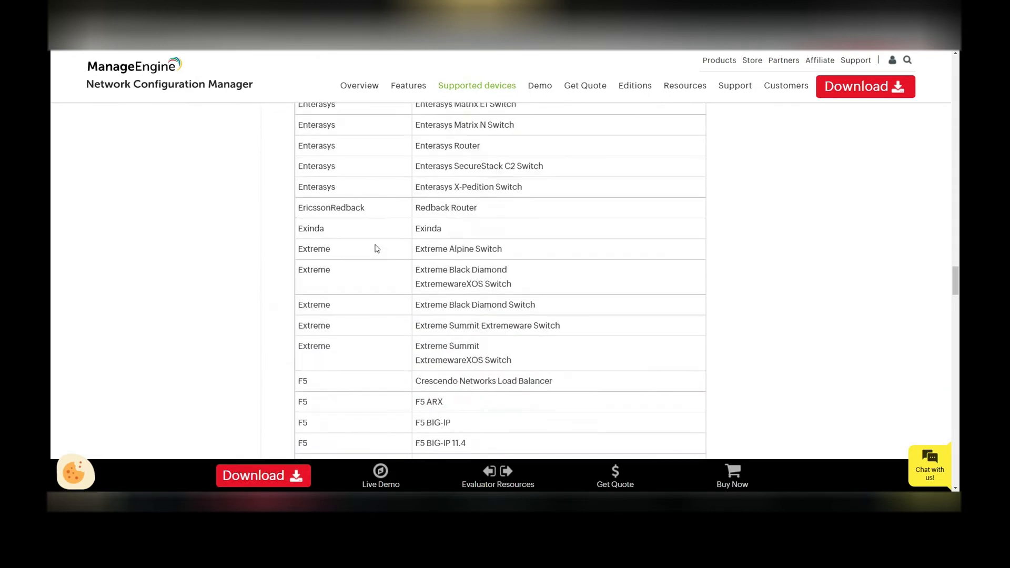
{"action": "scroll", "coordinate": [377, 248], "scroll_direction": "down", "scroll_amount": 15}
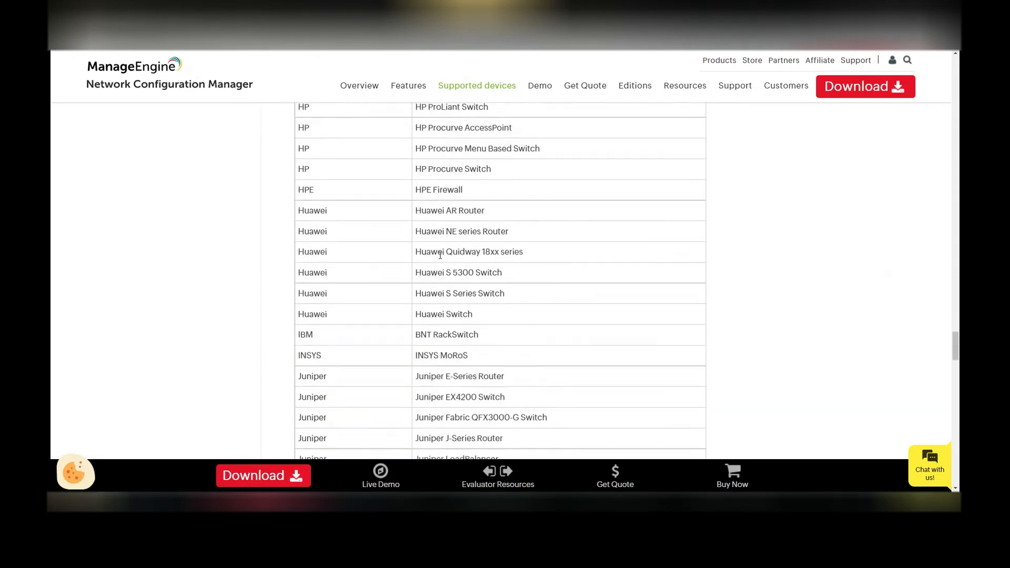
{"action": "scroll", "coordinate": [440, 255], "scroll_direction": "down", "scroll_amount": 1}
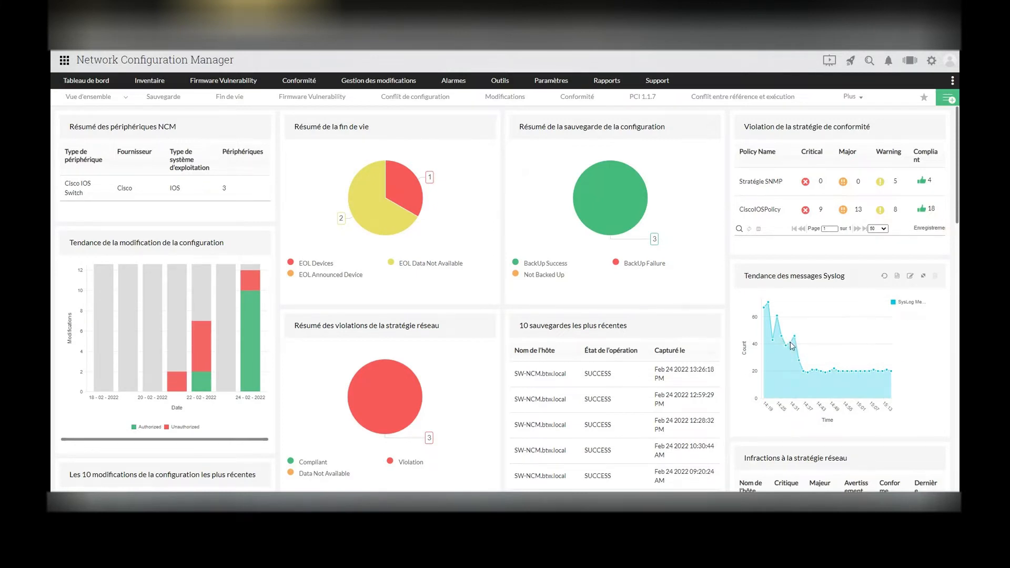
Look through the overview dashboard's widgets and open the device inventory.
{"action": "scroll", "coordinate": [793, 346], "scroll_direction": "down", "scroll_amount": 1}
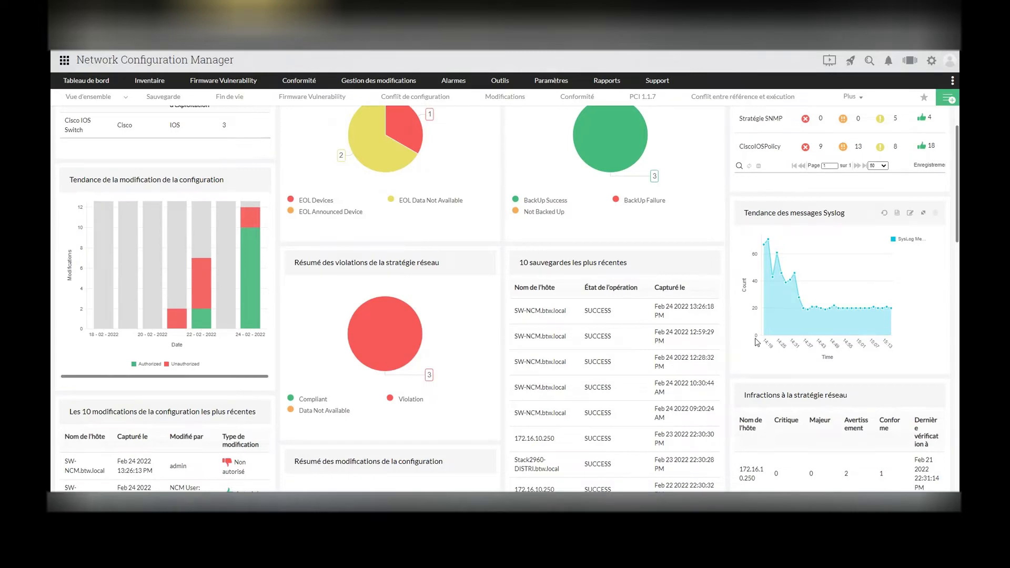
{"action": "scroll", "coordinate": [228, 338], "scroll_direction": "down", "scroll_amount": 2}
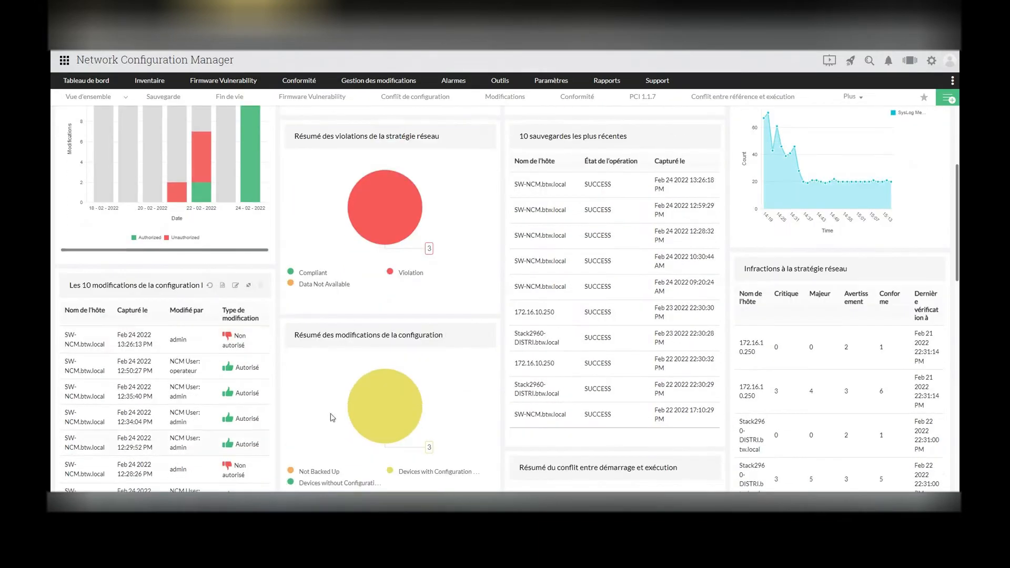
{"action": "scroll", "coordinate": [567, 348], "scroll_direction": "up", "scroll_amount": 3}
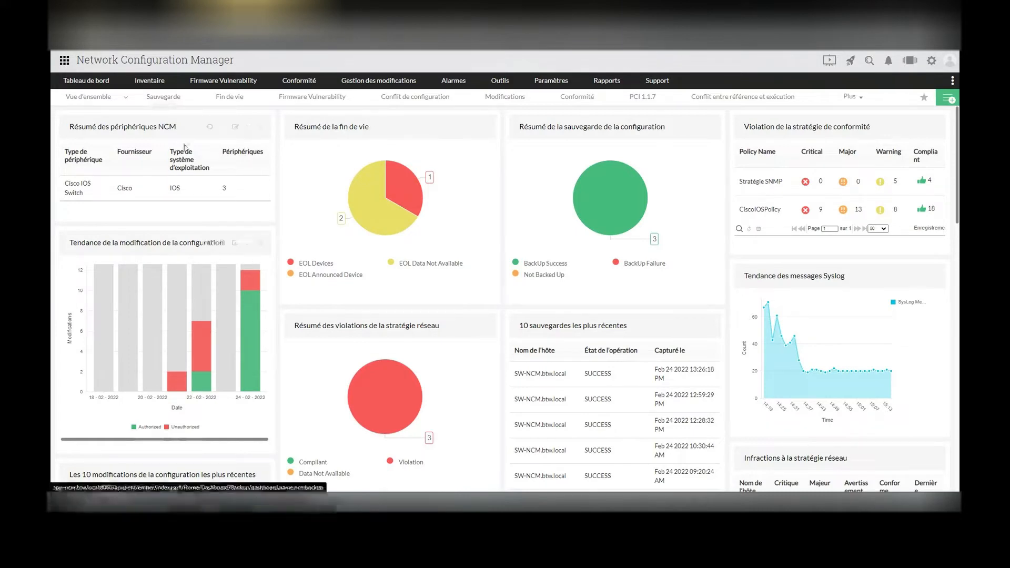
{"action": "mouse_move", "coordinate": [154, 85]}
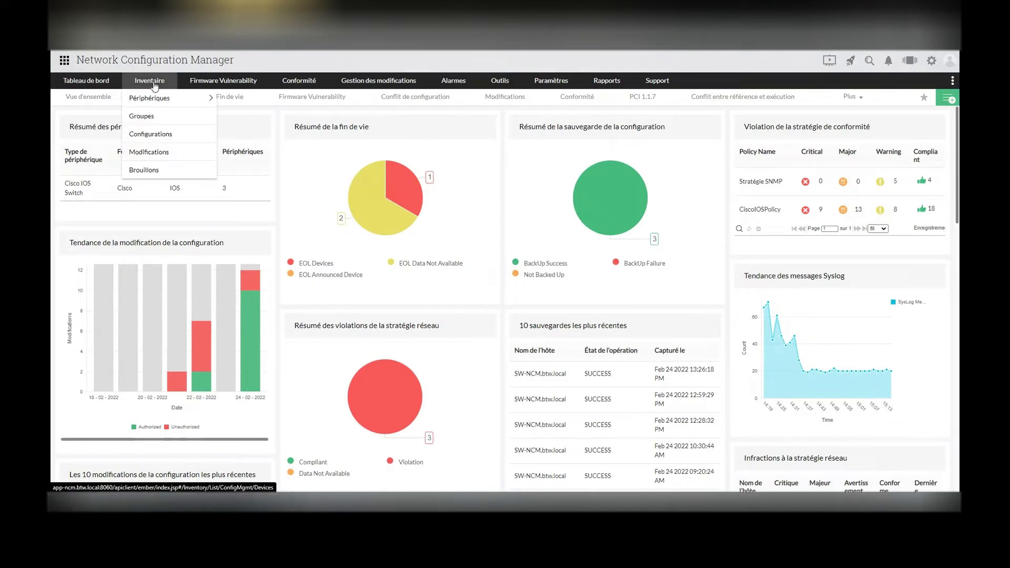
{"action": "left_click", "coordinate": [154, 86]}
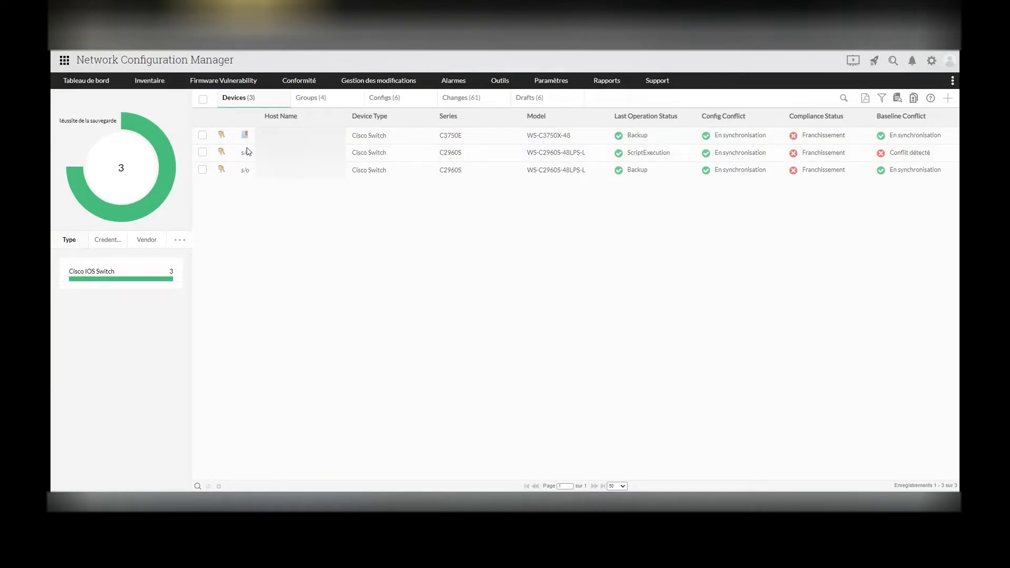
Open the network discovery form for adding devices to the inventory.
{"action": "mouse_move", "coordinate": [167, 81]}
{"action": "mouse_move", "coordinate": [179, 98]}
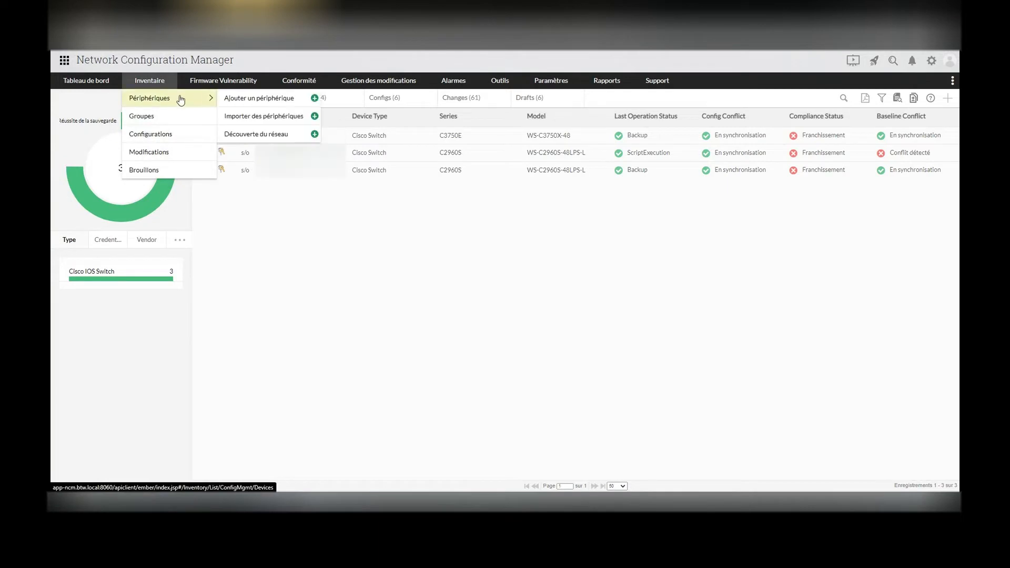
{"action": "left_click", "coordinate": [274, 135]}
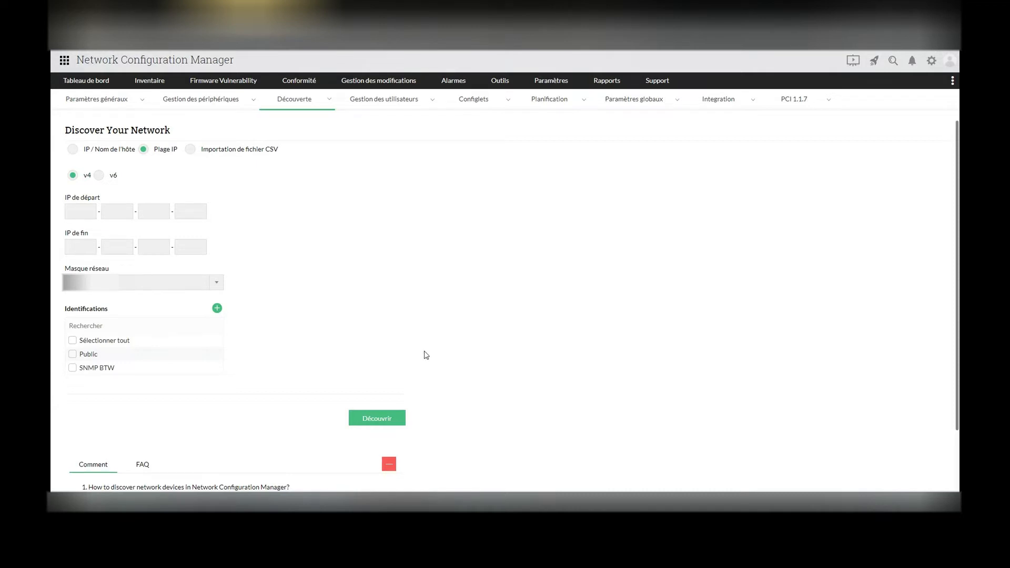
Return to the device inventory and open the details page of the switch SW-NCM.btw.local, third in the list.
{"action": "mouse_move", "coordinate": [150, 83]}
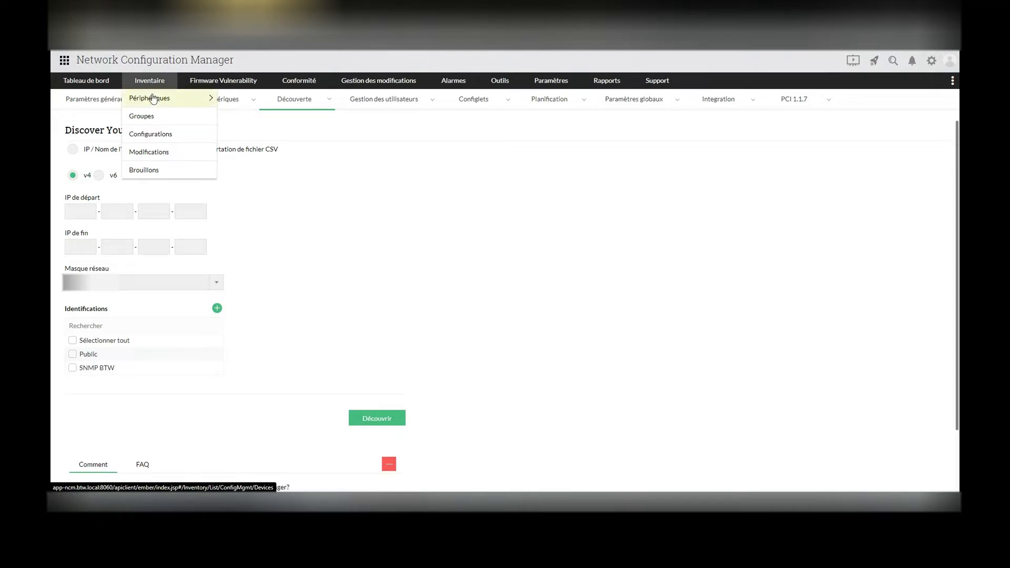
{"action": "left_click", "coordinate": [153, 85]}
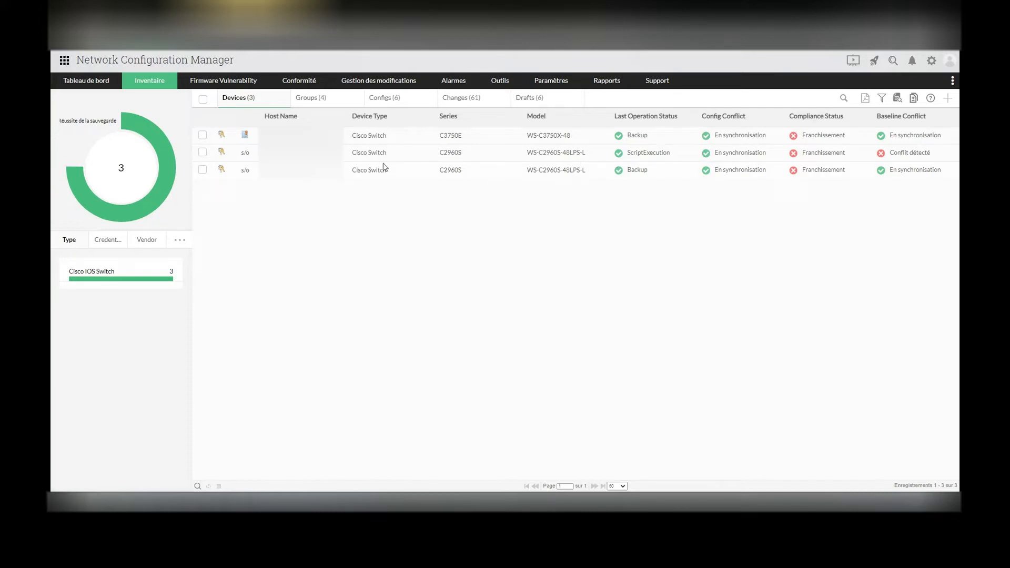
{"action": "left_click", "coordinate": [306, 170]}
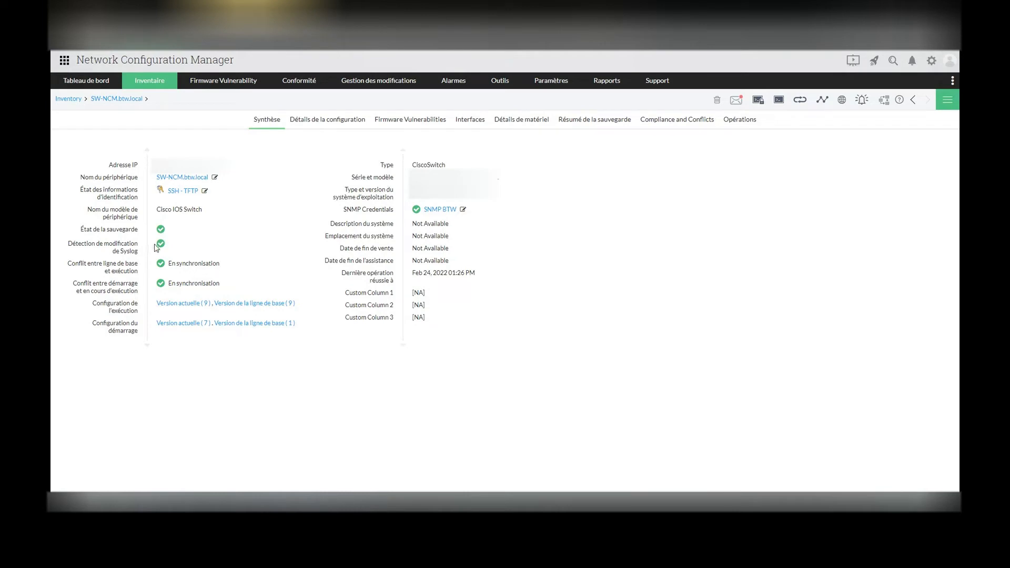
Open the current version of the switch's running configuration, reveal its hidden text and read through it.
{"action": "mouse_move", "coordinate": [175, 263]}
{"action": "left_click", "coordinate": [199, 305]}
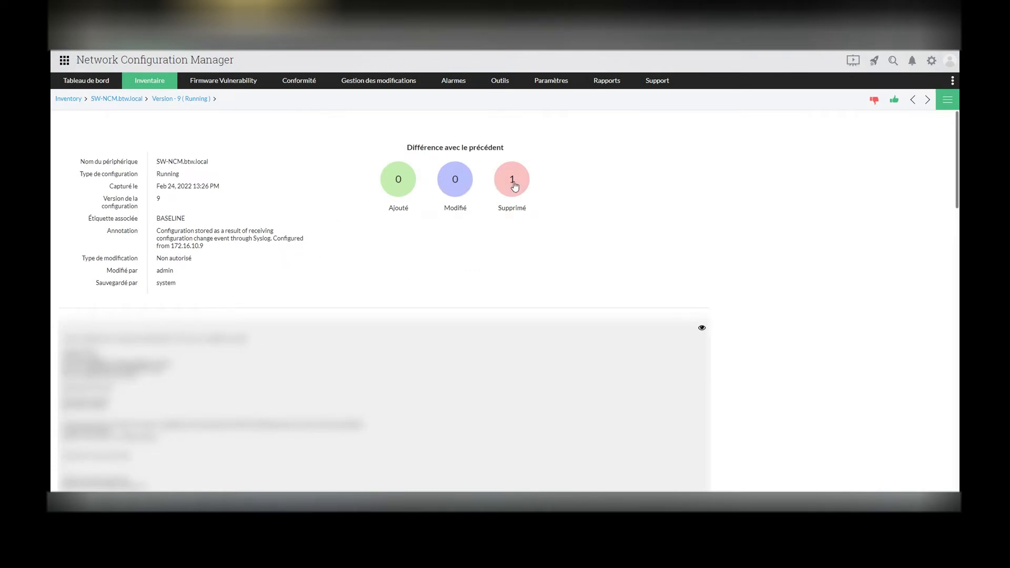
{"action": "left_click", "coordinate": [702, 327]}
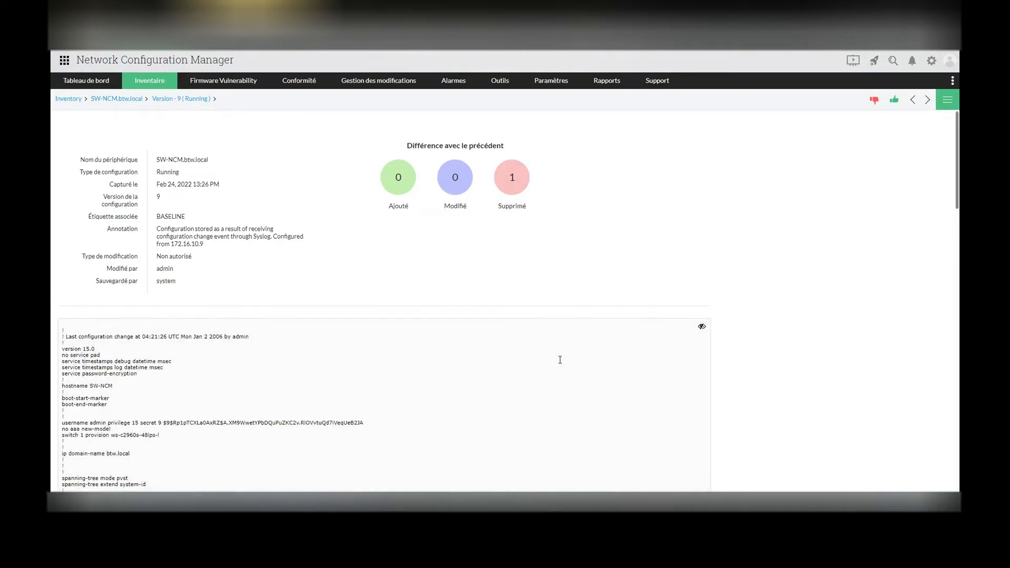
{"action": "scroll", "coordinate": [560, 359], "scroll_direction": "down", "scroll_amount": 10}
{"action": "scroll", "coordinate": [558, 357], "scroll_direction": "up", "scroll_amount": 8}
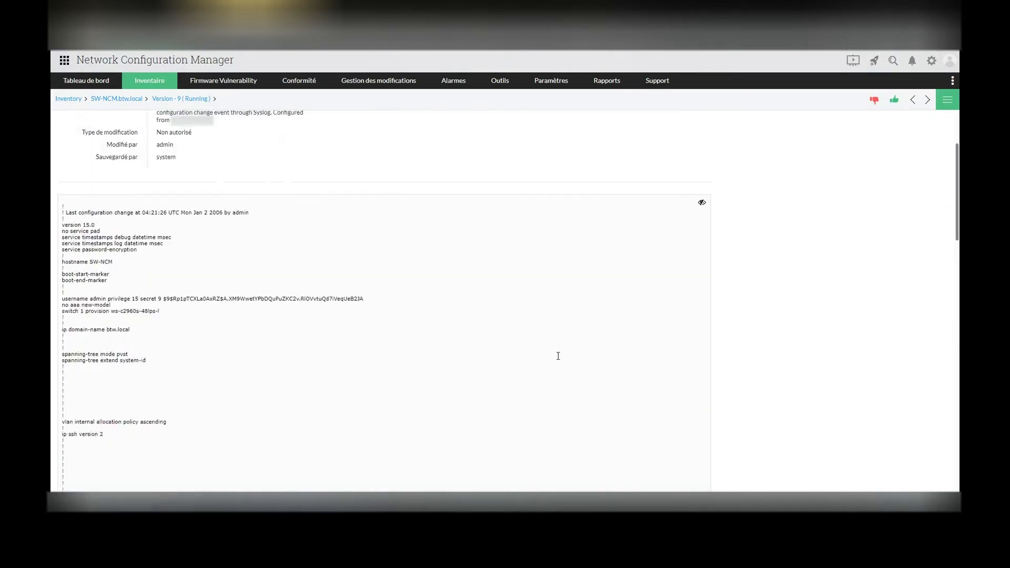
{"action": "scroll", "coordinate": [558, 356], "scroll_direction": "up", "scroll_amount": 3}
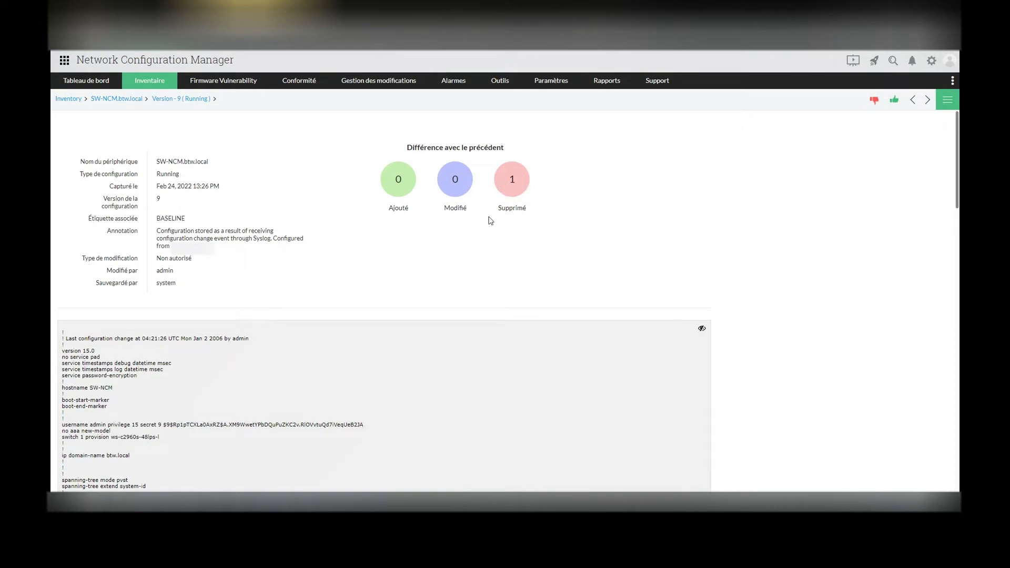
View the line deleted since the previous configuration, and compare Version 5 with Version 9 in the difference view.
{"action": "left_click", "coordinate": [510, 188]}
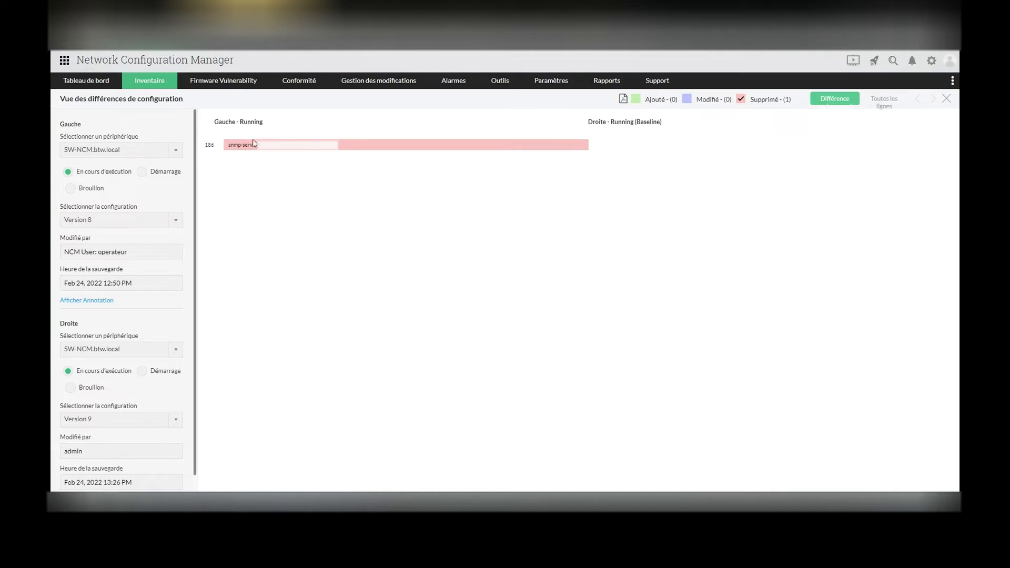
{"action": "left_click_drag", "start_coordinate": [340, 146], "coordinate": [249, 152]}
{"action": "left_click", "coordinate": [163, 219]}
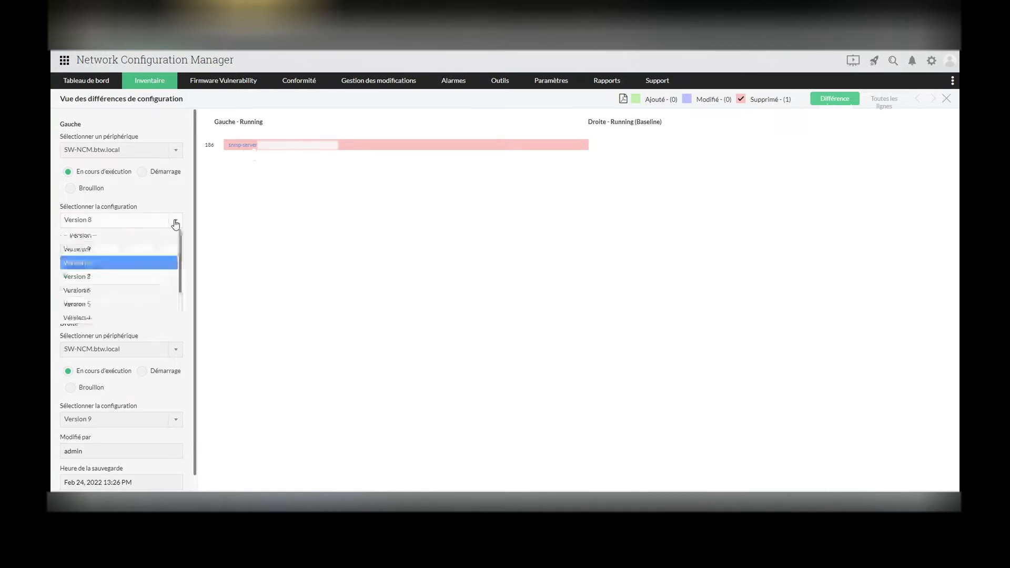
{"action": "left_click", "coordinate": [121, 305]}
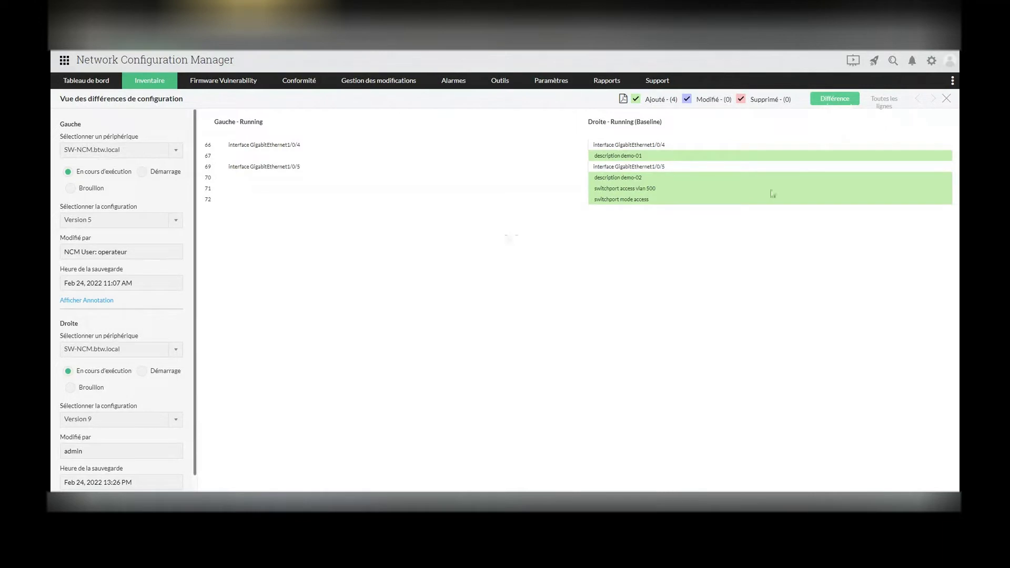
{"action": "left_click", "coordinate": [946, 101]}
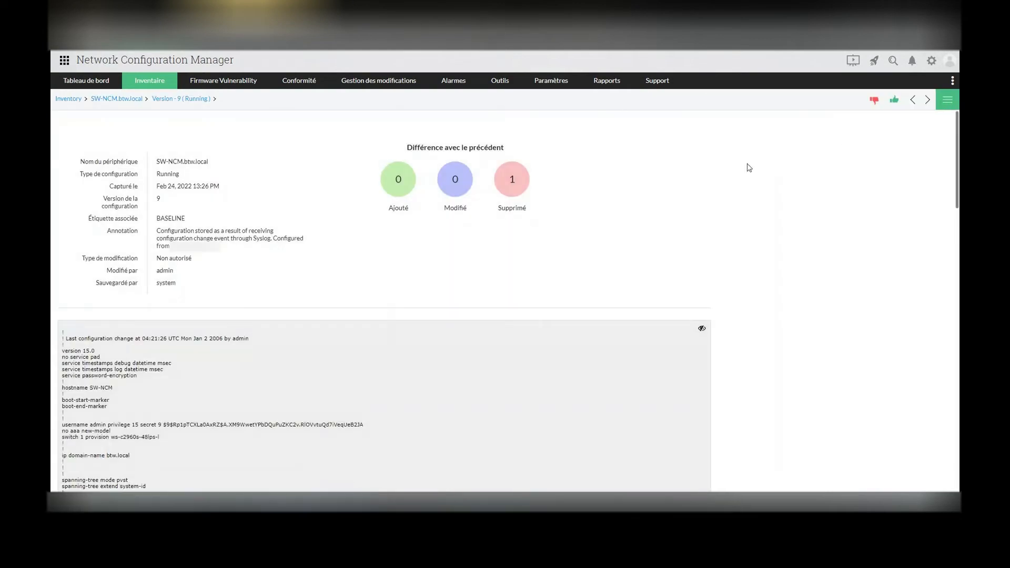
{"action": "scroll", "coordinate": [665, 200], "scroll_direction": "down", "scroll_amount": 3}
{"action": "scroll", "coordinate": [633, 200], "scroll_direction": "up", "scroll_amount": 3}
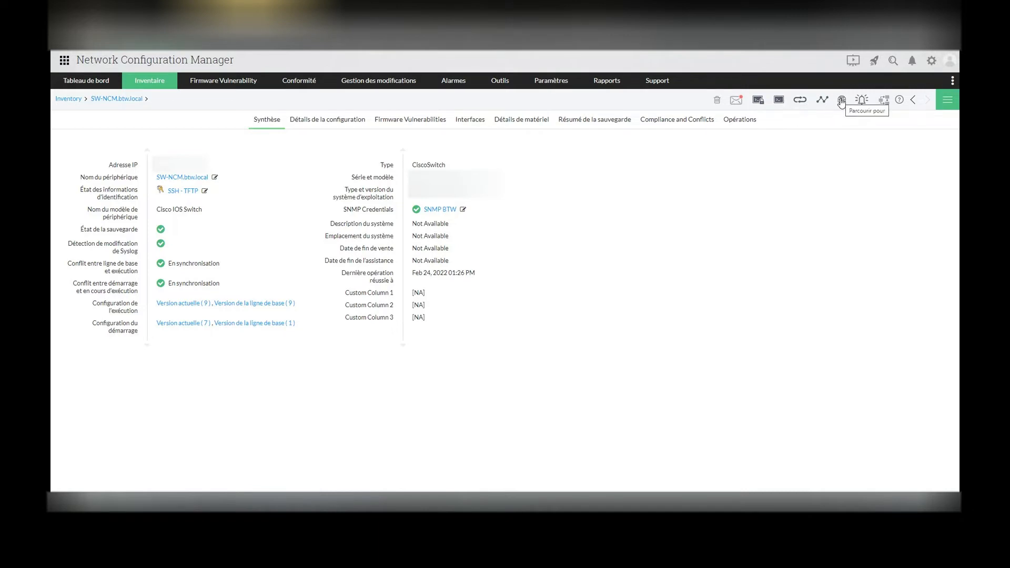
Open an SSH terminal to SW-NCM.btw.local and display interface gi1/0/4's configuration with "sh run int gi1/0/4".
{"action": "left_click", "coordinate": [759, 102]}
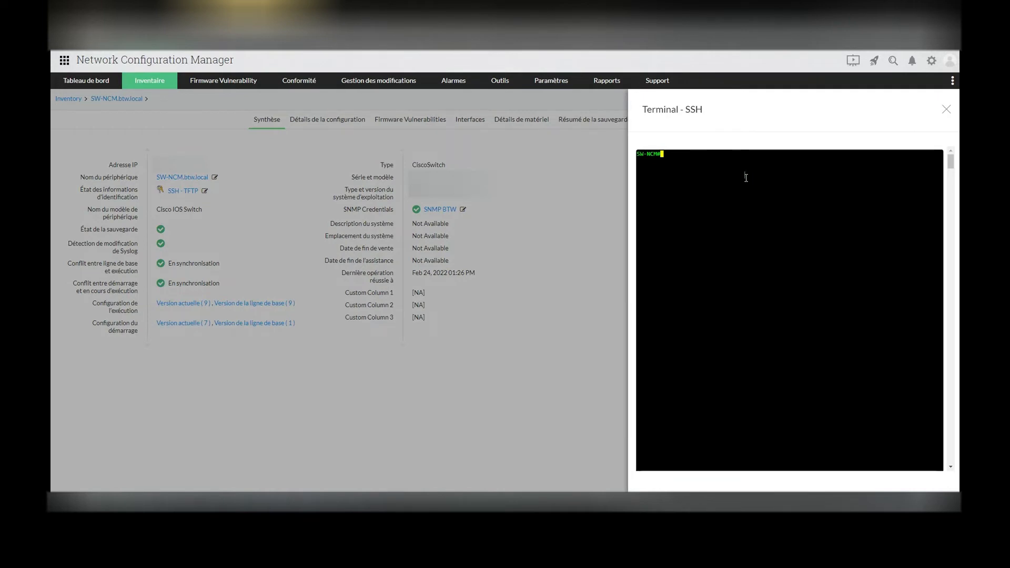
{"action": "type", "text": "sh run int gi1"}
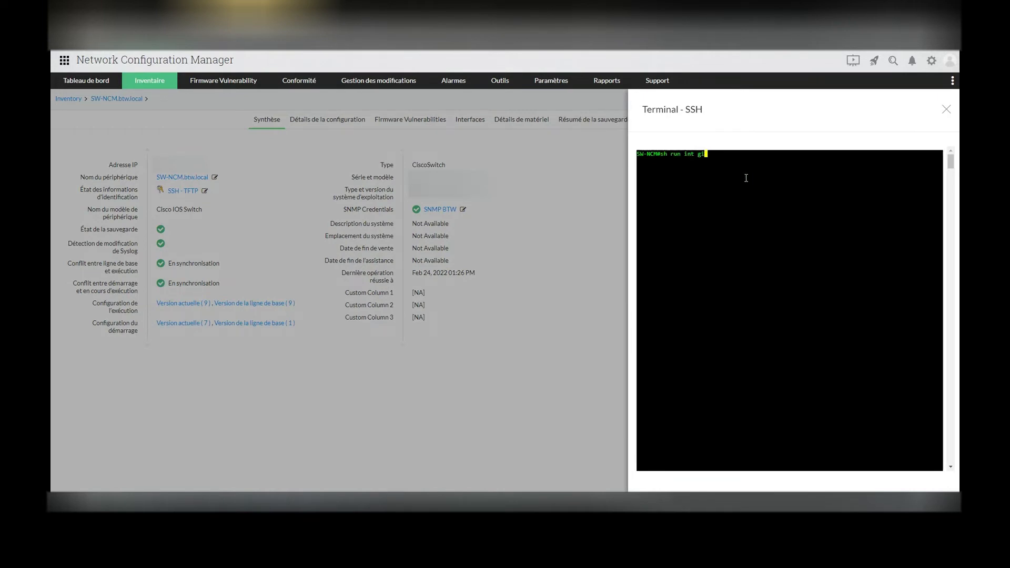
{"action": "type", "text": "/0/4"}
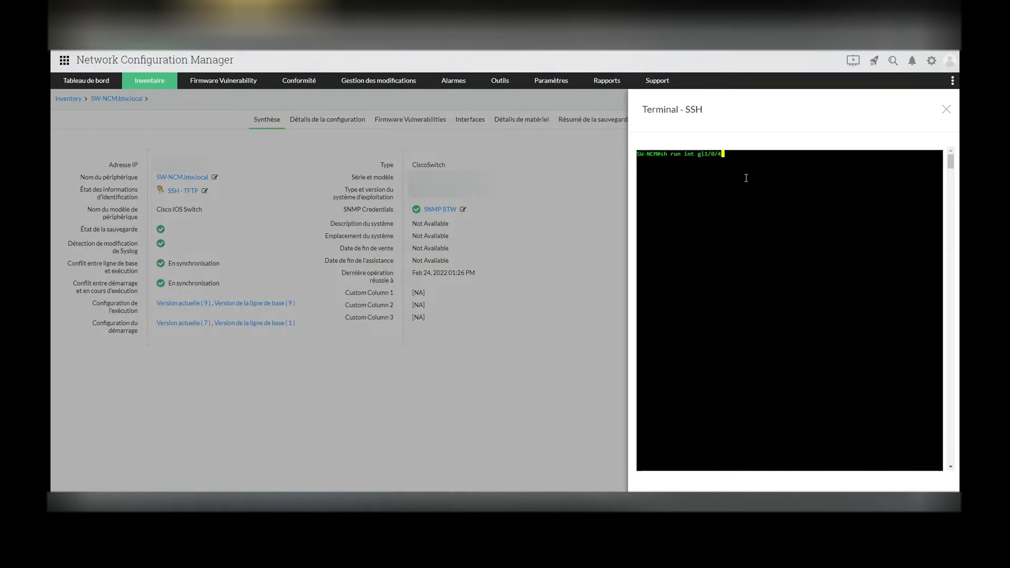
{"action": "key", "text": "Return"}
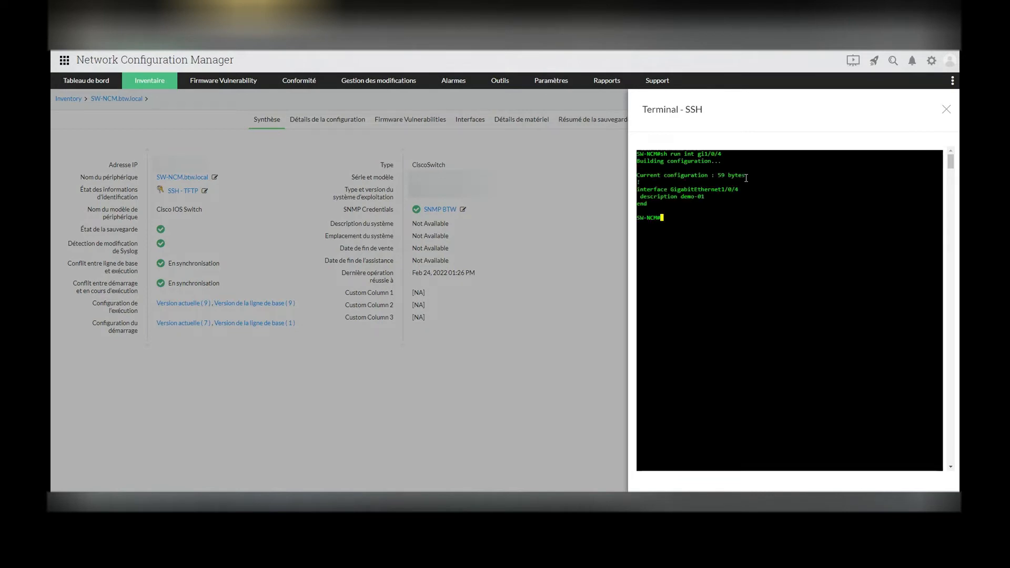
Enter the switch's configuration mode with "conf t" and select interface gi1/0/7.
{"action": "type", "text": "exi"}
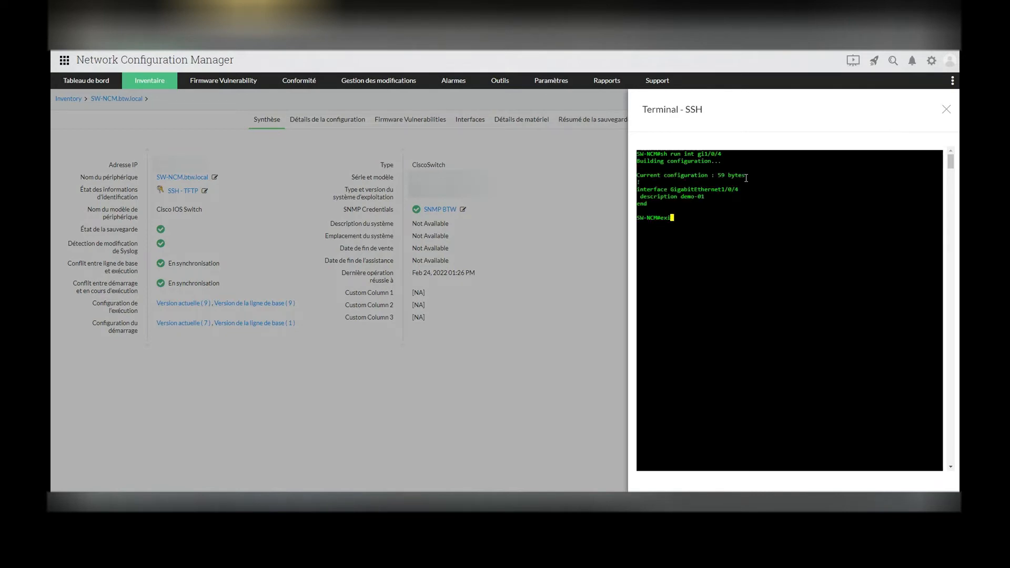
{"action": "key", "text": "BackSpace"}
{"action": "key", "text": "BackSpace"}
{"action": "type", "text": "conf t"}
{"action": "key", "text": "Return"}
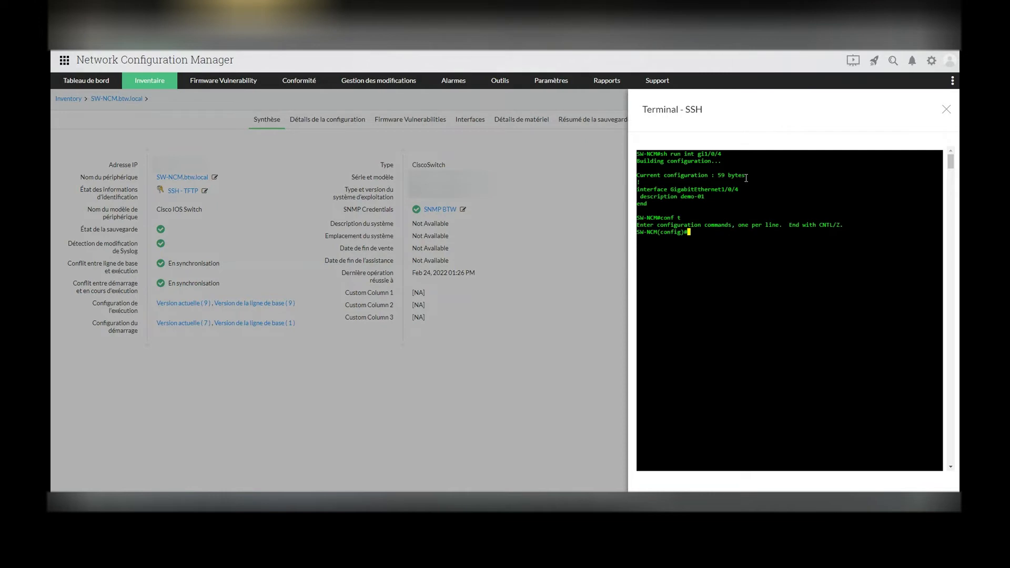
{"action": "type", "text": "int gi1/0/7"}
{"action": "key", "text": "Return"}
Set the selected interface's description to "Test demo - 02" and leave configuration mode with "end".
{"action": "type", "text": "descriptio"}
{"action": "key", "text": "Tab"}
{"action": "type", "text": "Test"}
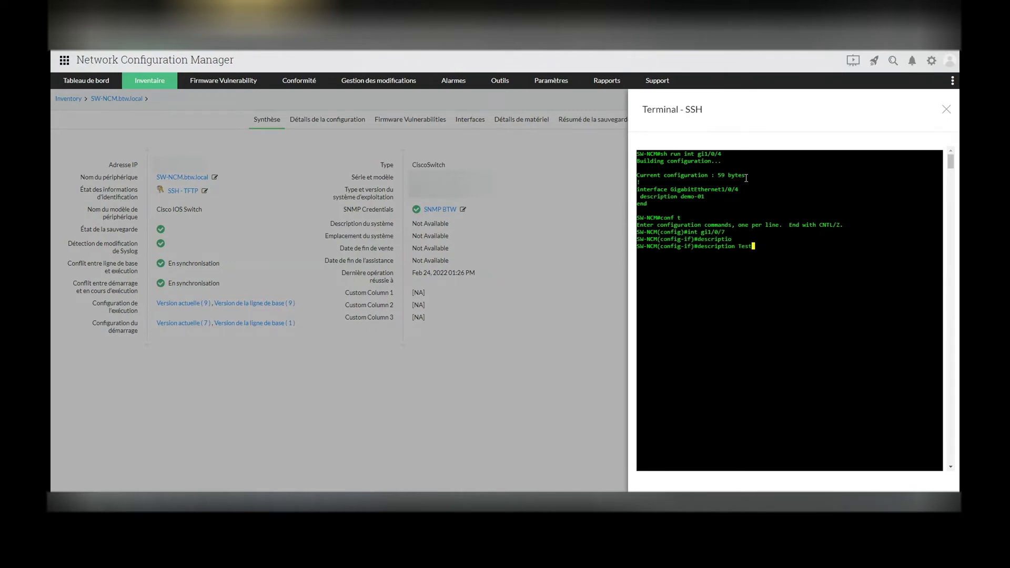
{"action": "type", "text": " demo - 01"}
{"action": "key", "text": "BackSpace"}
{"action": "type", "text": "2"}
{"action": "key", "text": "Return"}
{"action": "type", "text": "end"}
{"action": "key", "text": "Return"}
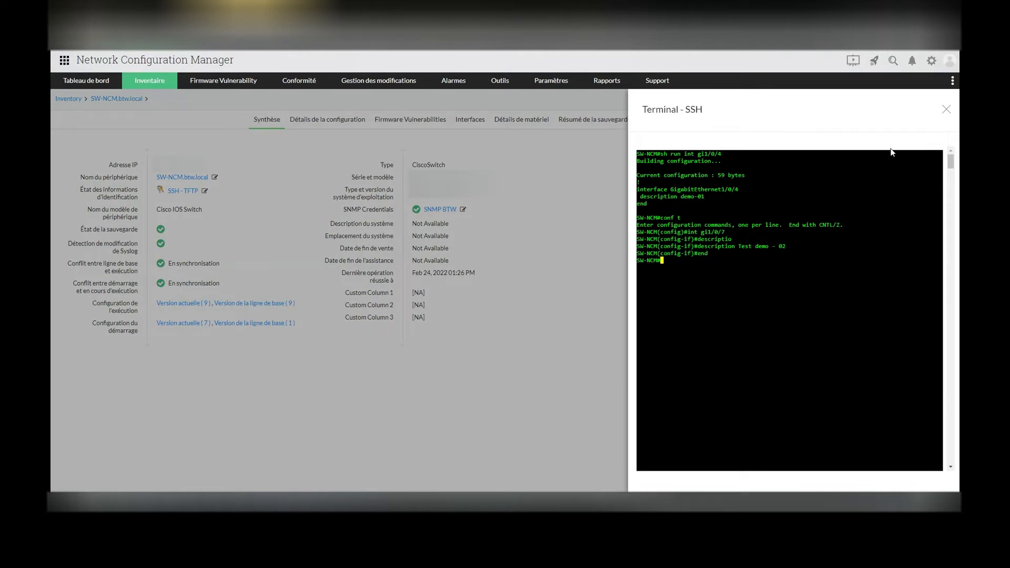
End the SSH session with "exit" and return to the device inventory to check the switch's backup operation status.
{"action": "type", "text": "exit"}
{"action": "key", "text": "Return"}
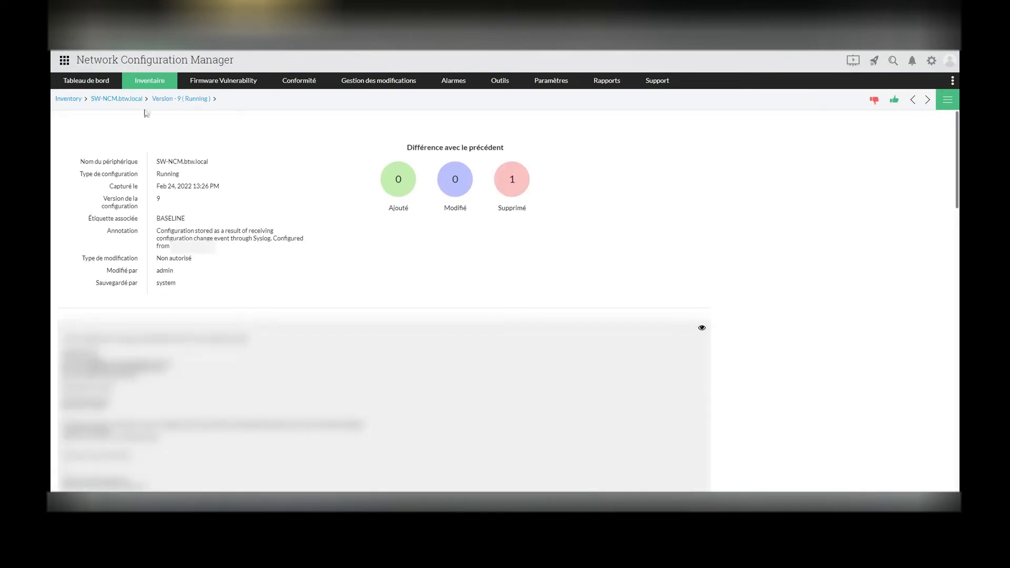
{"action": "left_click", "coordinate": [123, 99]}
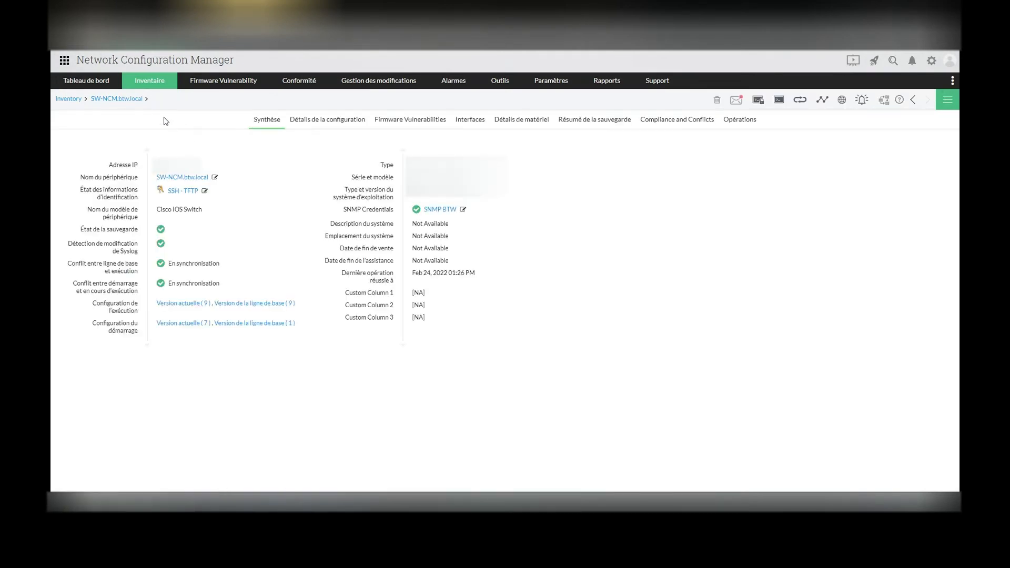
{"action": "left_click", "coordinate": [78, 100]}
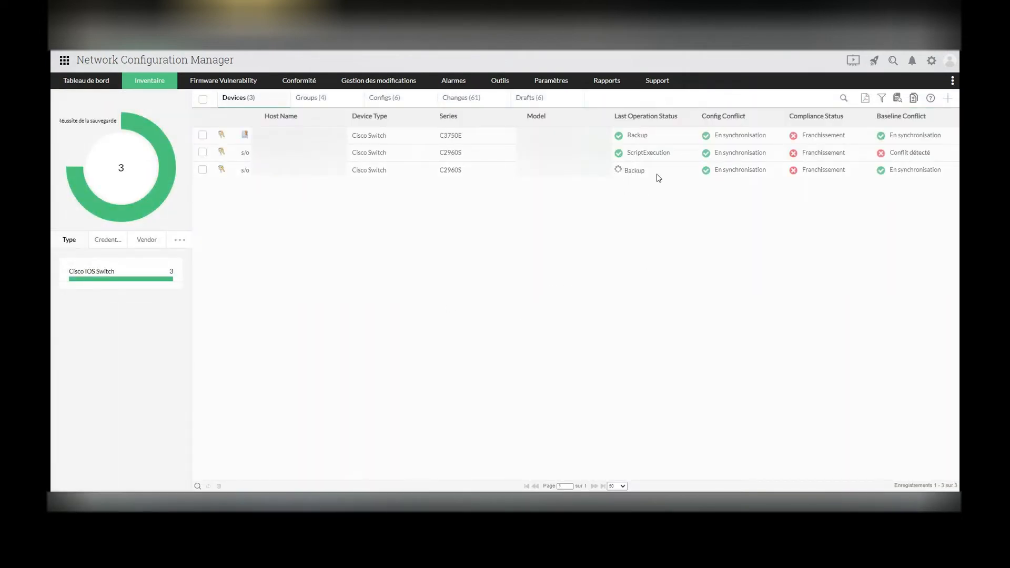
{"action": "left_click", "coordinate": [623, 174]}
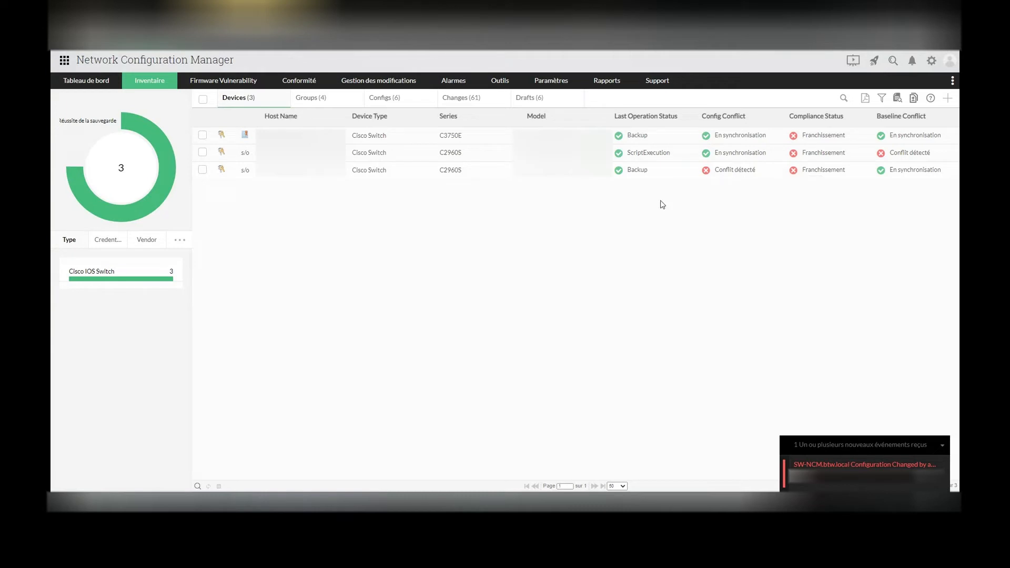
Open the summary of SW-NCM.btw.local and review its conflict statuses and the NCM operations available for the device.
{"action": "left_click", "coordinate": [284, 177]}
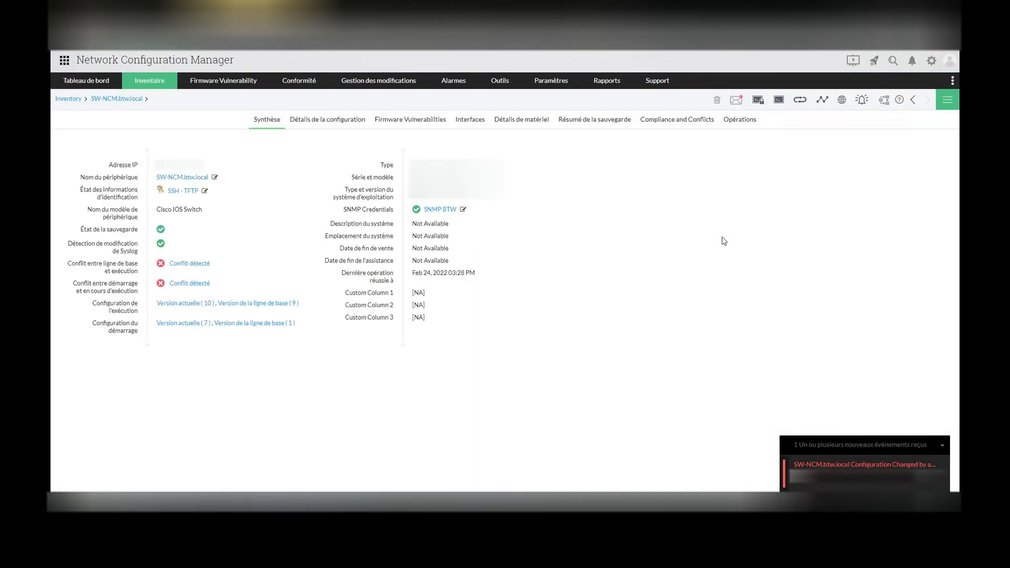
{"action": "left_click", "coordinate": [949, 103]}
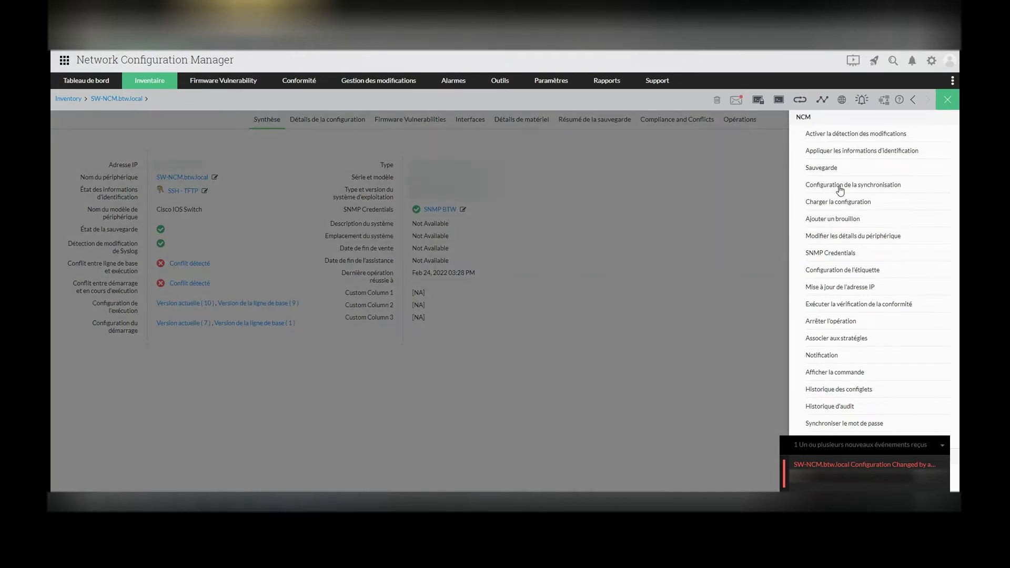
{"action": "left_click", "coordinate": [947, 100]}
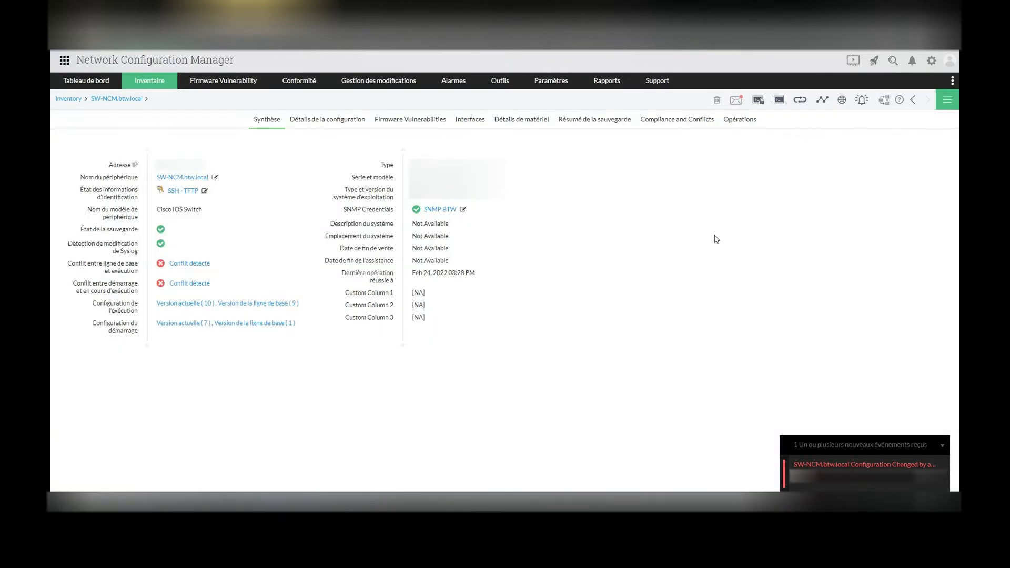
Check the switch's last operation status in the inventory and examine the interface list of SW-NCM.btw.local.
{"action": "left_click", "coordinate": [75, 102]}
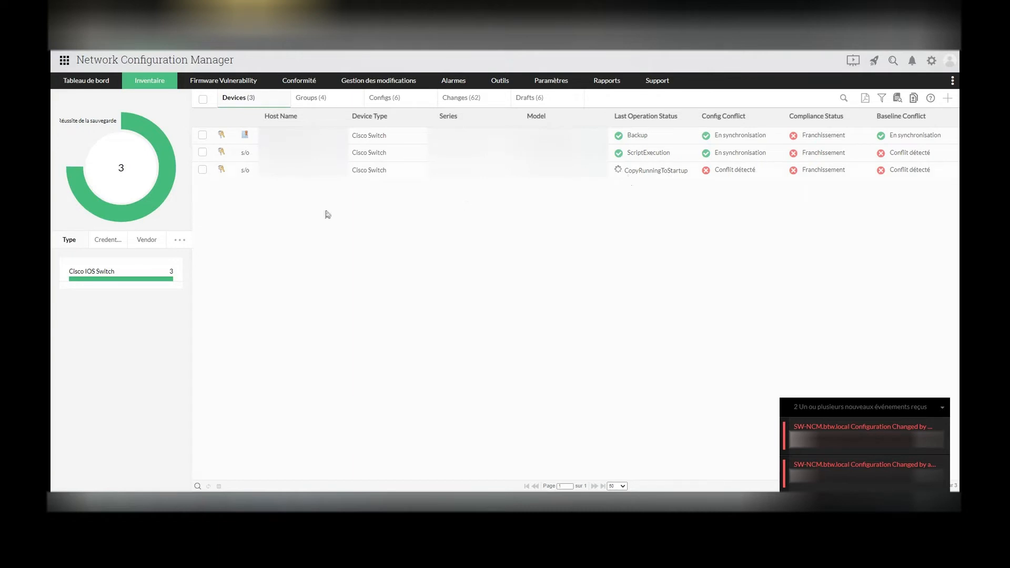
{"action": "left_click", "coordinate": [288, 172]}
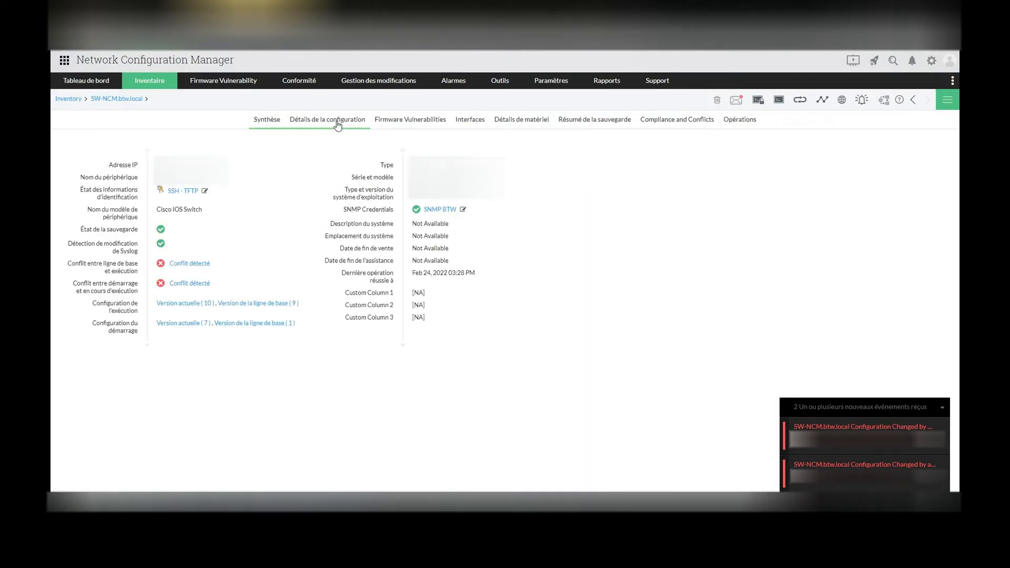
{"action": "left_click", "coordinate": [470, 119]}
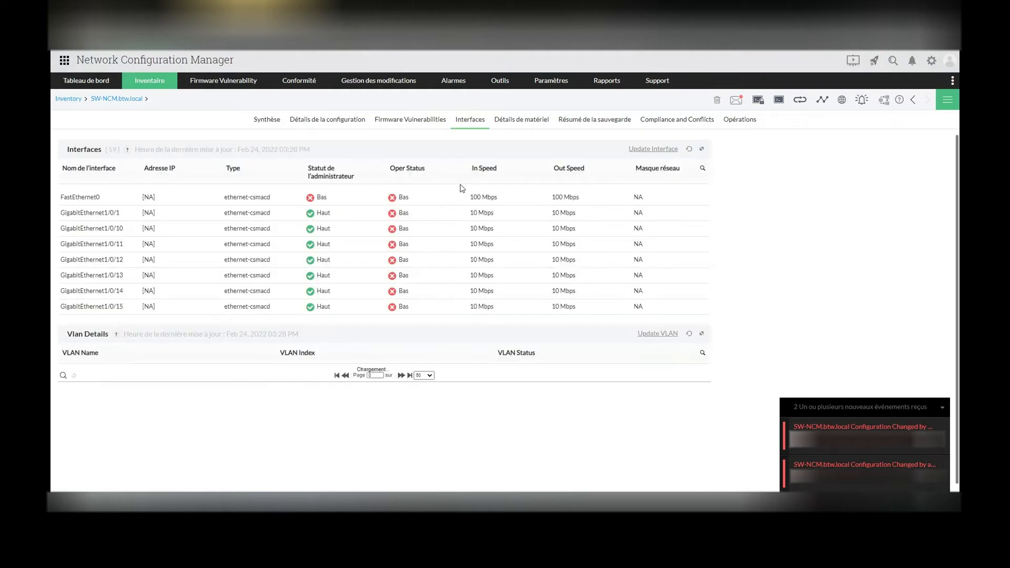
{"action": "scroll", "coordinate": [443, 233], "scroll_direction": "down", "scroll_amount": 3}
{"action": "scroll", "coordinate": [443, 233], "scroll_direction": "down", "scroll_amount": 7}
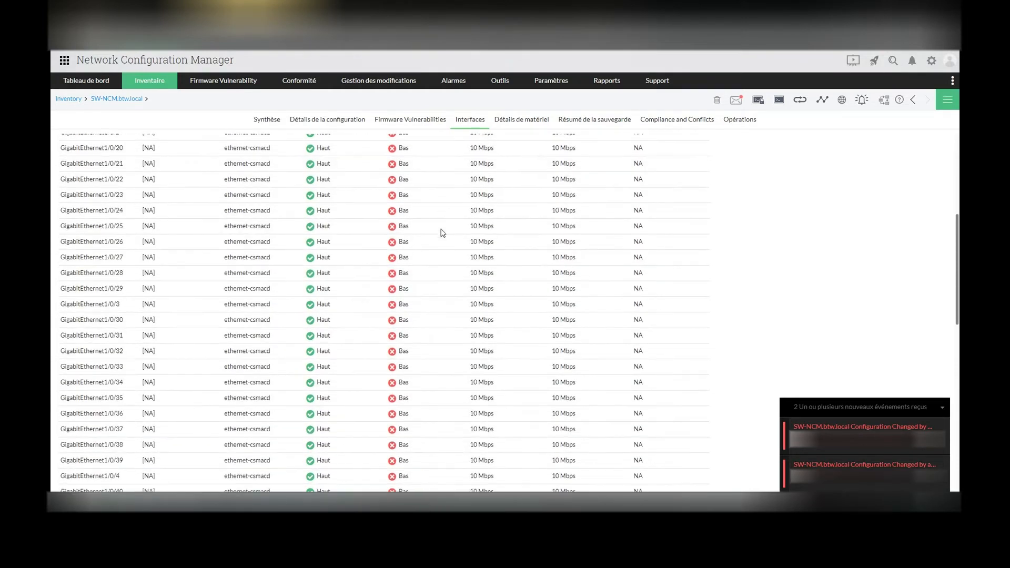
{"action": "scroll", "coordinate": [442, 233], "scroll_direction": "down", "scroll_amount": 1}
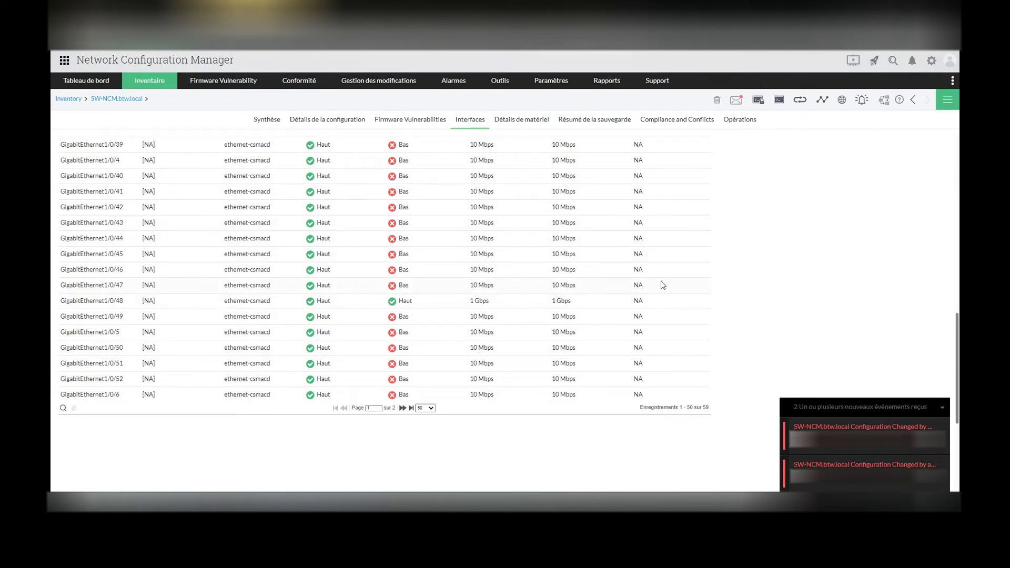
{"action": "scroll", "coordinate": [647, 294], "scroll_direction": "up", "scroll_amount": 8}
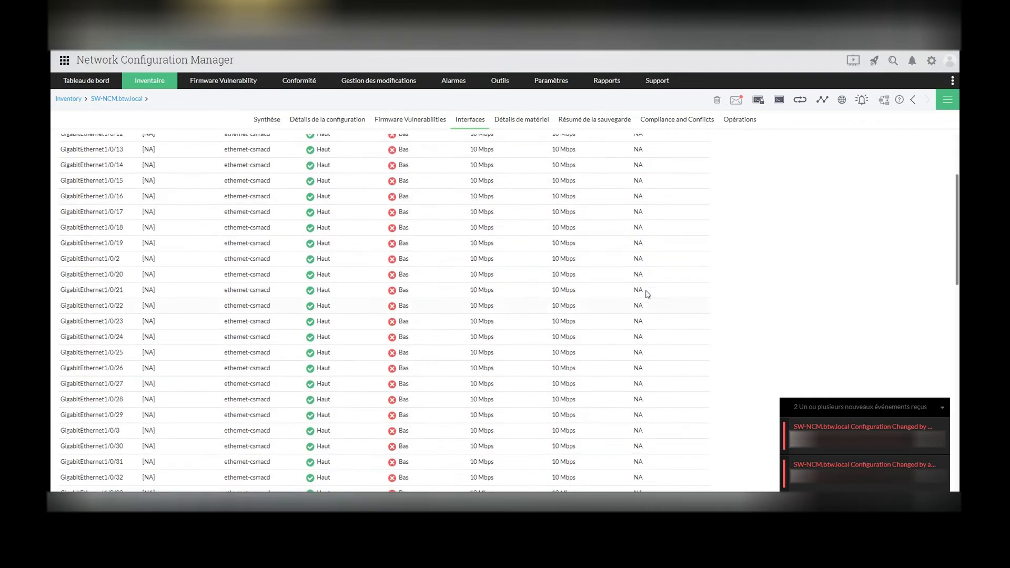
Examine the switch's VLAN details and review the administrative status, operational status and speeds of its interfaces.
{"action": "scroll", "coordinate": [640, 290], "scroll_direction": "down", "scroll_amount": 10}
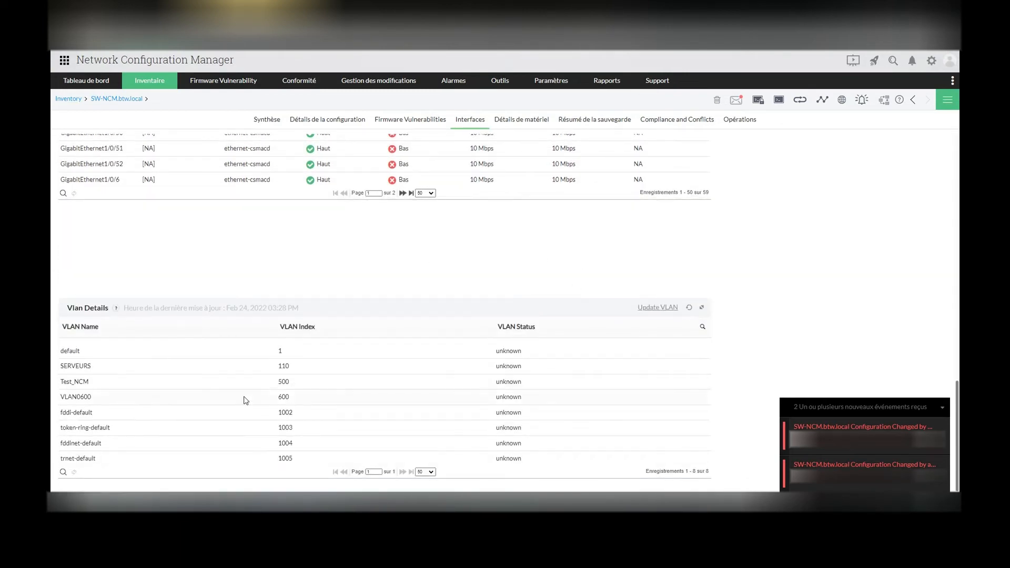
{"action": "scroll", "coordinate": [523, 300], "scroll_direction": "up", "scroll_amount": 3}
{"action": "scroll", "coordinate": [363, 400], "scroll_direction": "down", "scroll_amount": 3}
{"action": "scroll", "coordinate": [705, 244], "scroll_direction": "up", "scroll_amount": 2}
{"action": "scroll", "coordinate": [712, 248], "scroll_direction": "up", "scroll_amount": 8}
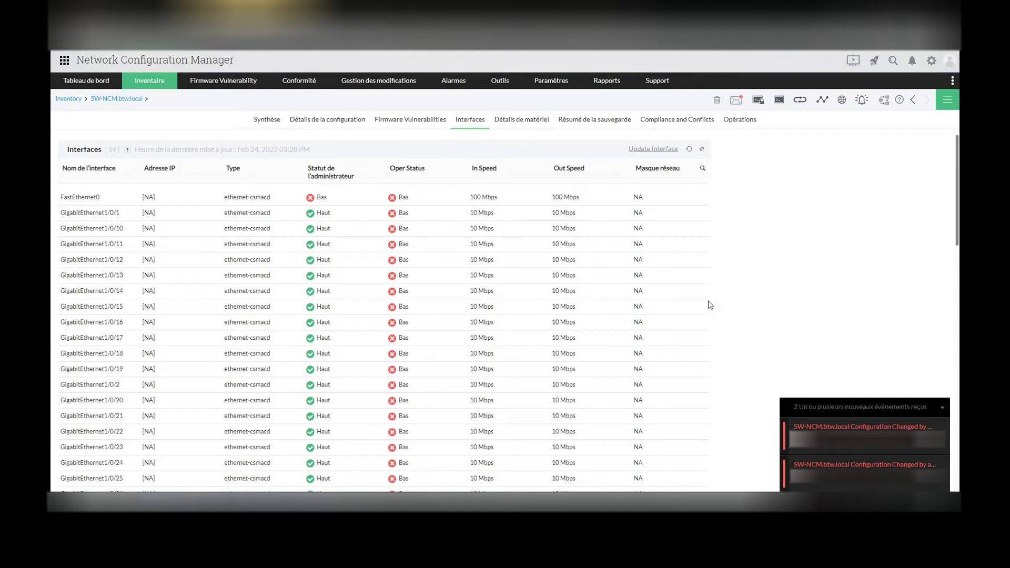
{"action": "scroll", "coordinate": [720, 311], "scroll_direction": "down", "scroll_amount": 7}
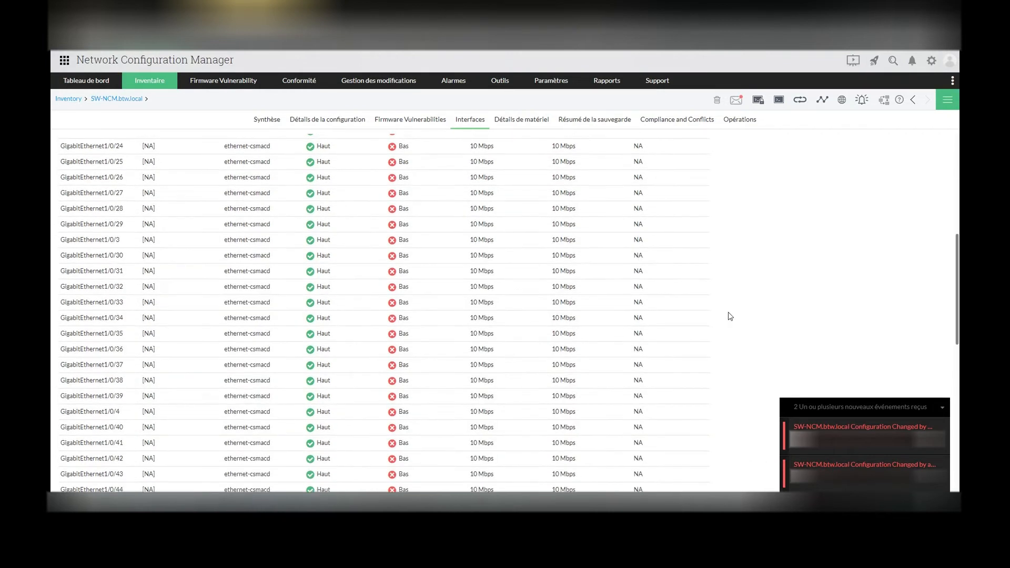
{"action": "scroll", "coordinate": [730, 316], "scroll_direction": "down", "scroll_amount": 3}
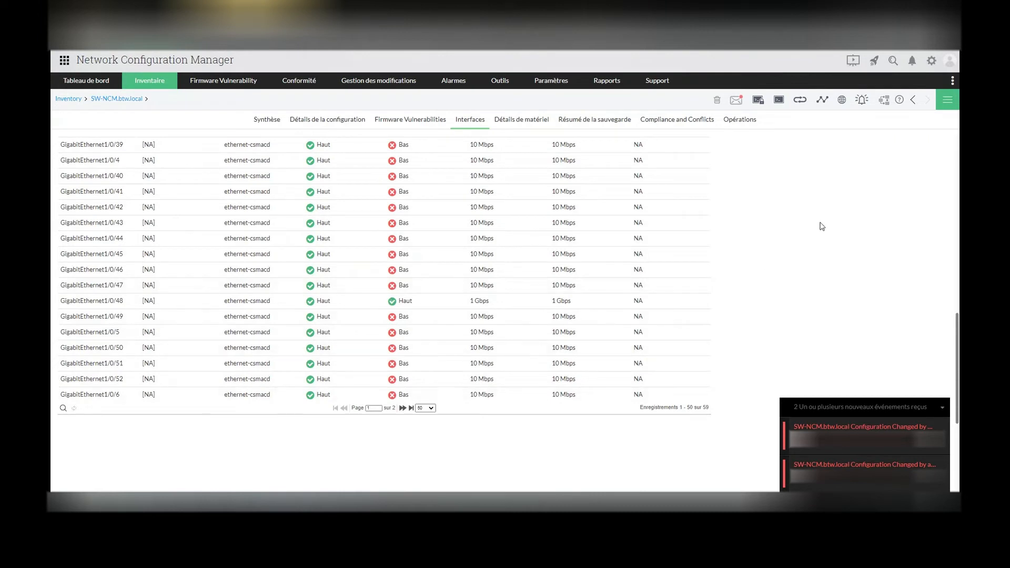
{"action": "scroll", "coordinate": [560, 337], "scroll_direction": "up", "scroll_amount": 5}
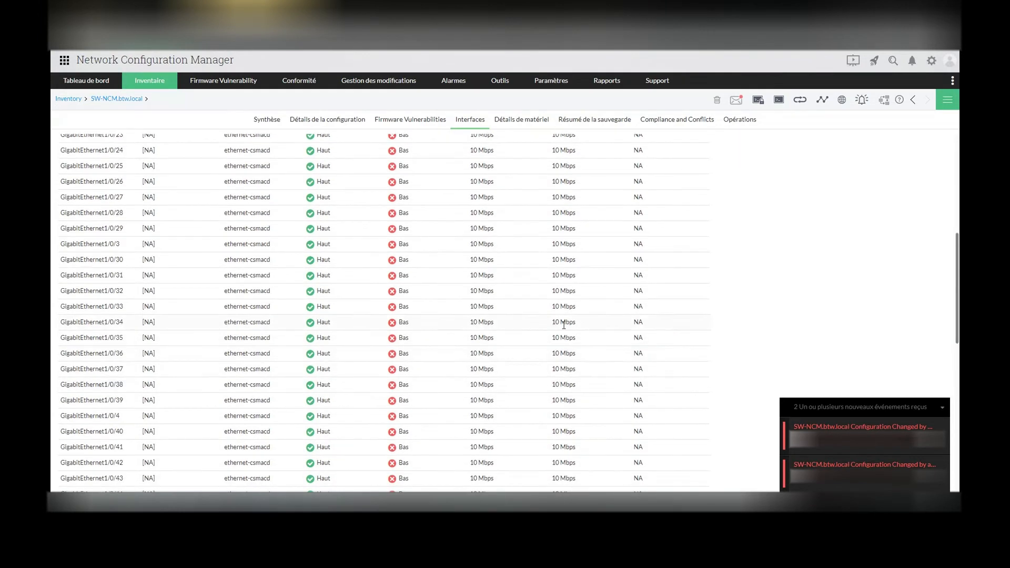
{"action": "scroll", "coordinate": [564, 325], "scroll_direction": "up", "scroll_amount": 6}
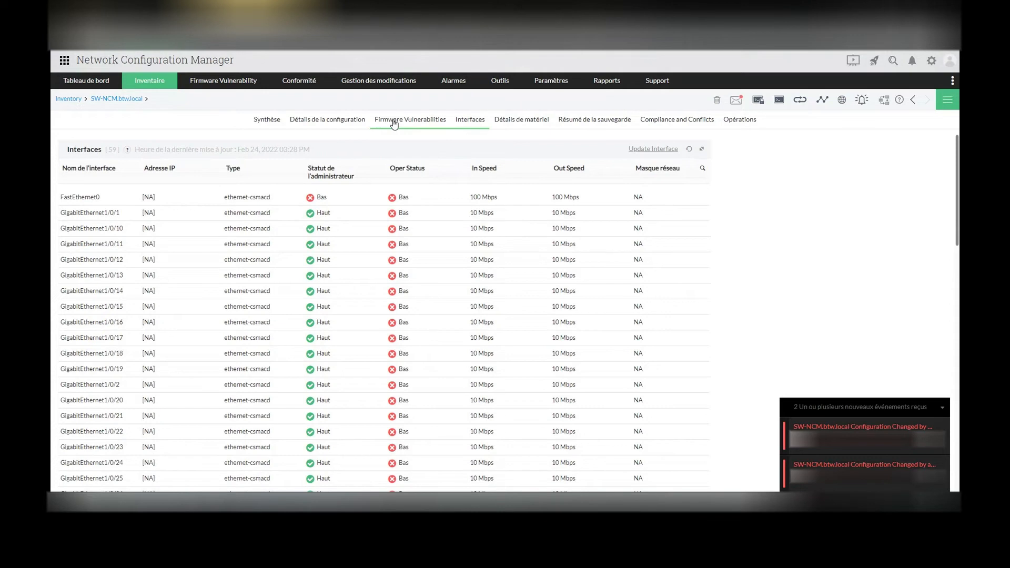
Check the switch's configuration conflict statuses in its summary and examine the CVEs in its firmware vulnerability list.
{"action": "left_click", "coordinate": [268, 122]}
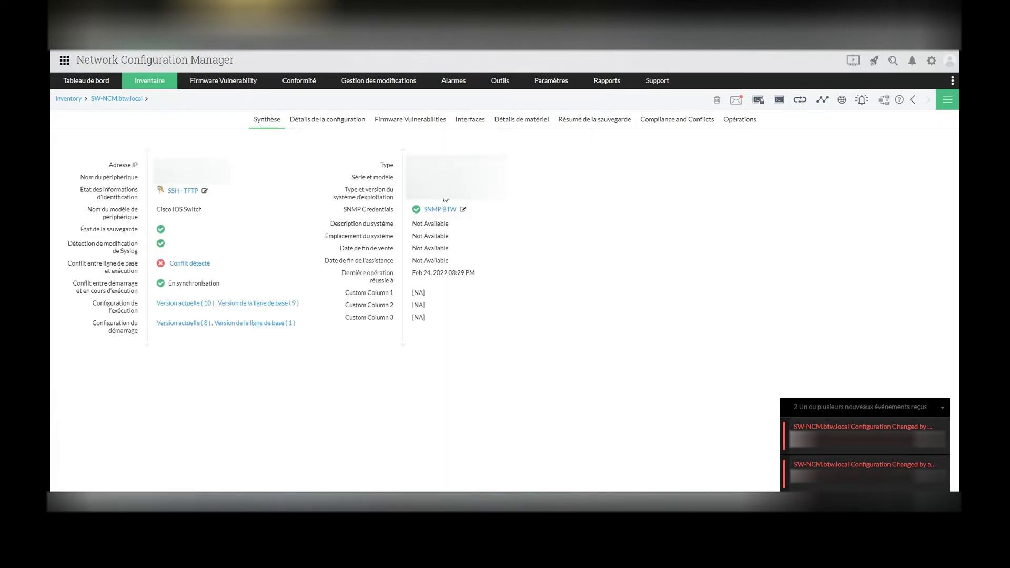
{"action": "left_click", "coordinate": [418, 125]}
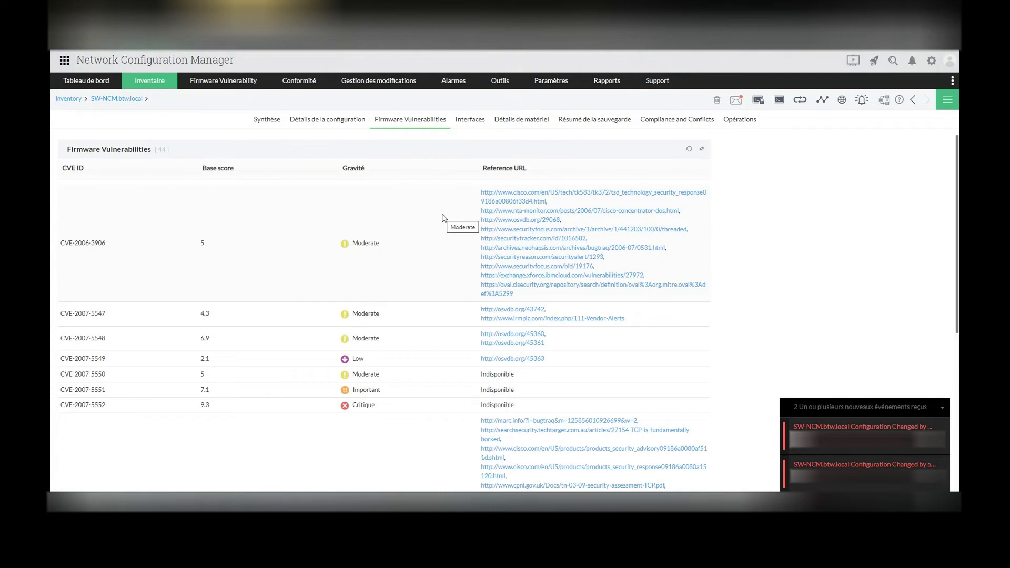
{"action": "mouse_move", "coordinate": [216, 86]}
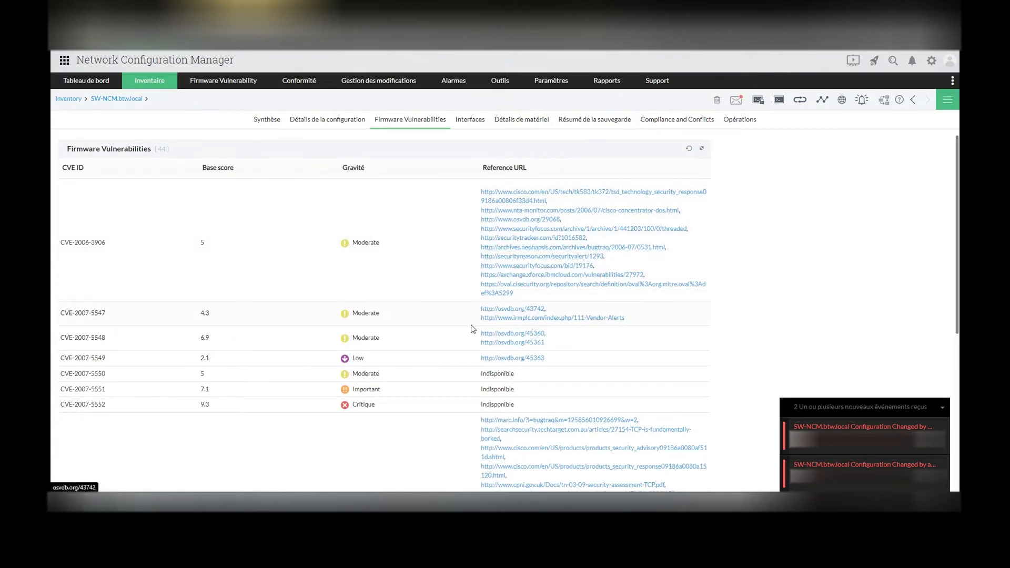
{"action": "scroll", "coordinate": [471, 328], "scroll_direction": "down", "scroll_amount": 3}
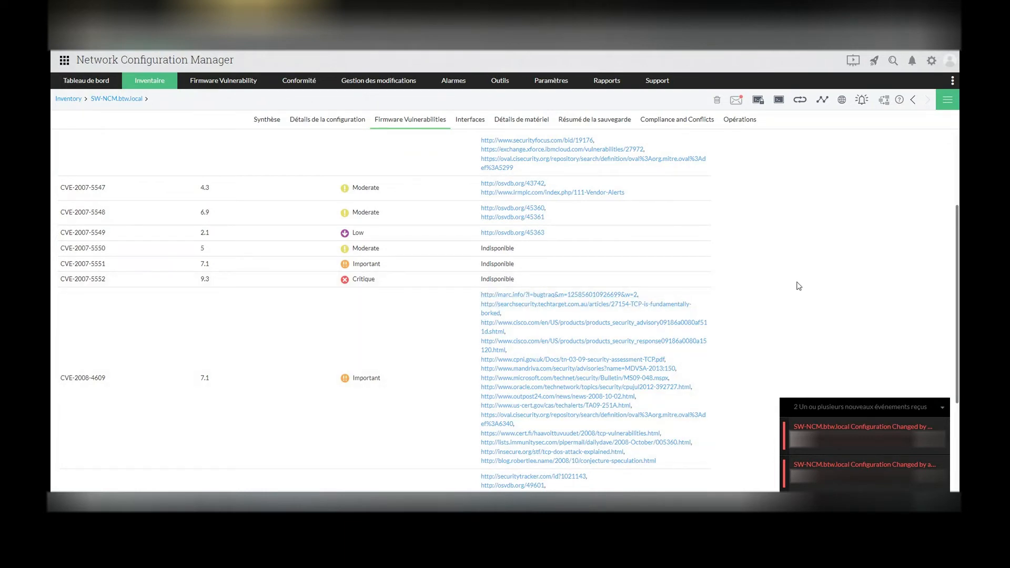
{"action": "scroll", "coordinate": [798, 284], "scroll_direction": "up", "scroll_amount": 3}
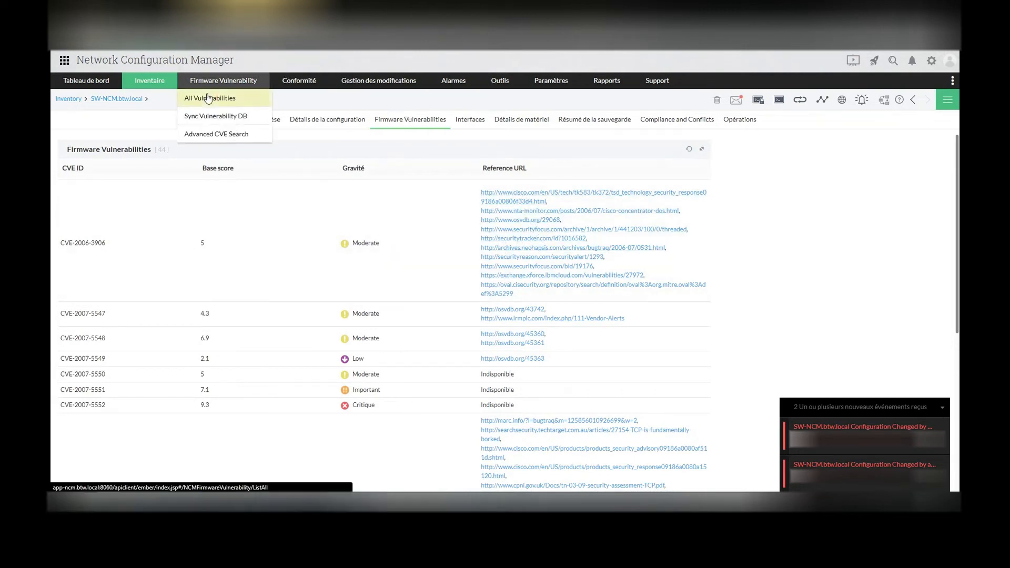
List all firmware vulnerabilities, expand the devices affected by CVE-2006-3906, and open SW-NCM.btw.local's vulnerabilities from there.
{"action": "left_click", "coordinate": [208, 98]}
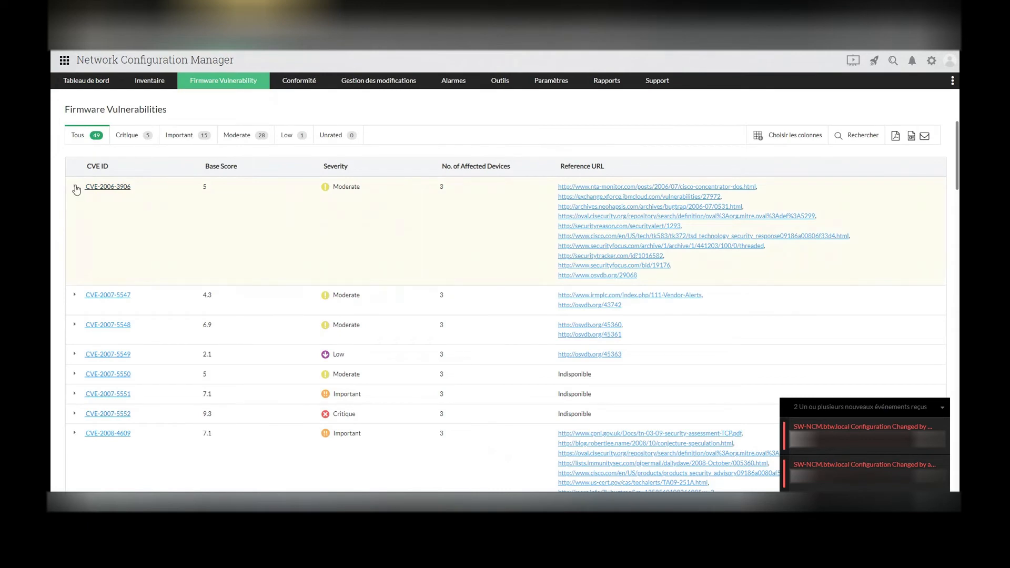
{"action": "left_click", "coordinate": [133, 250]}
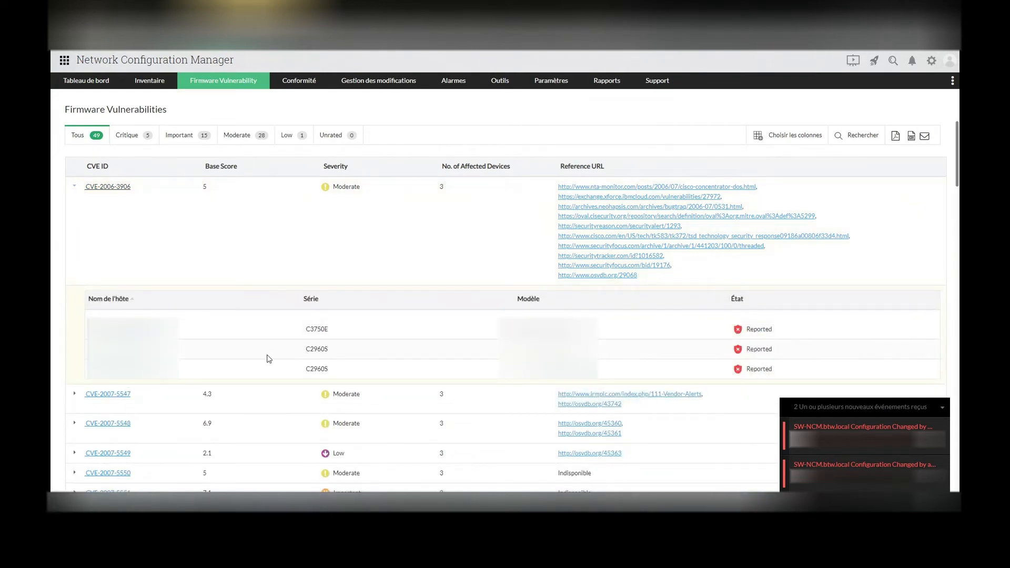
{"action": "left_click", "coordinate": [133, 377]}
{"action": "left_click", "coordinate": [402, 122]}
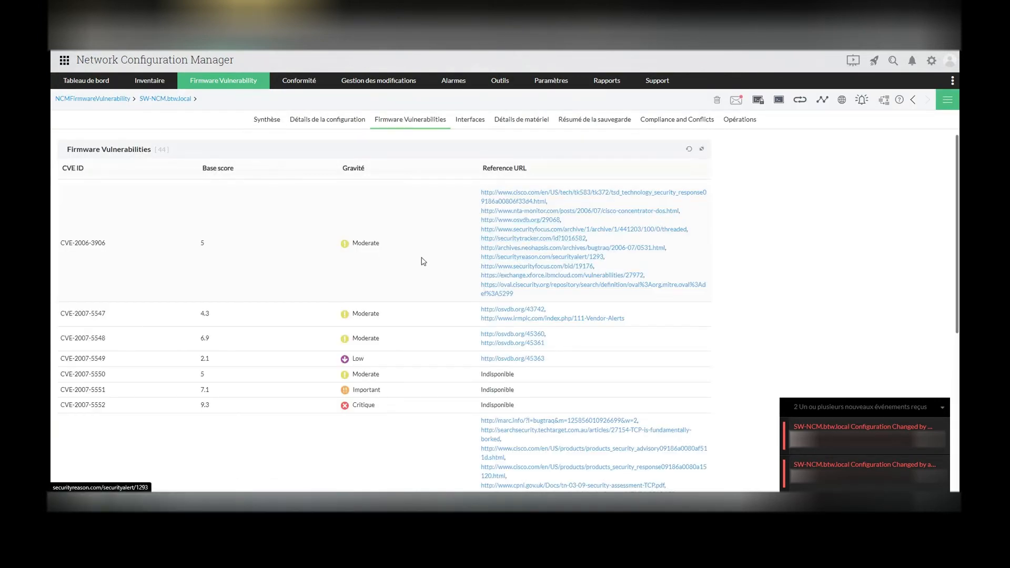
View the details of CVE-2007-5547 and its available remediation states, and close them without saving a change.
{"action": "left_click", "coordinate": [227, 316]}
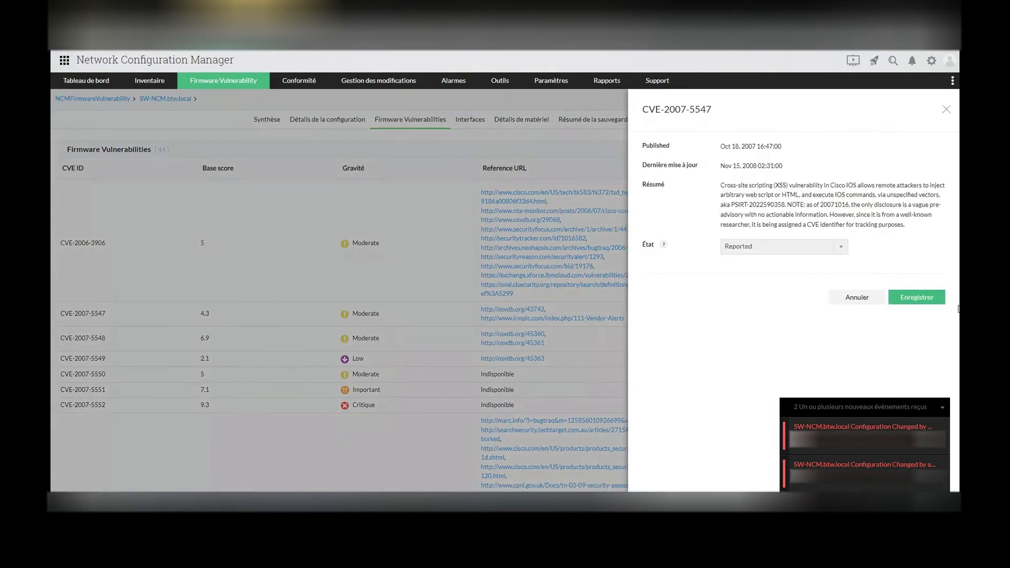
{"action": "left_click", "coordinate": [836, 247]}
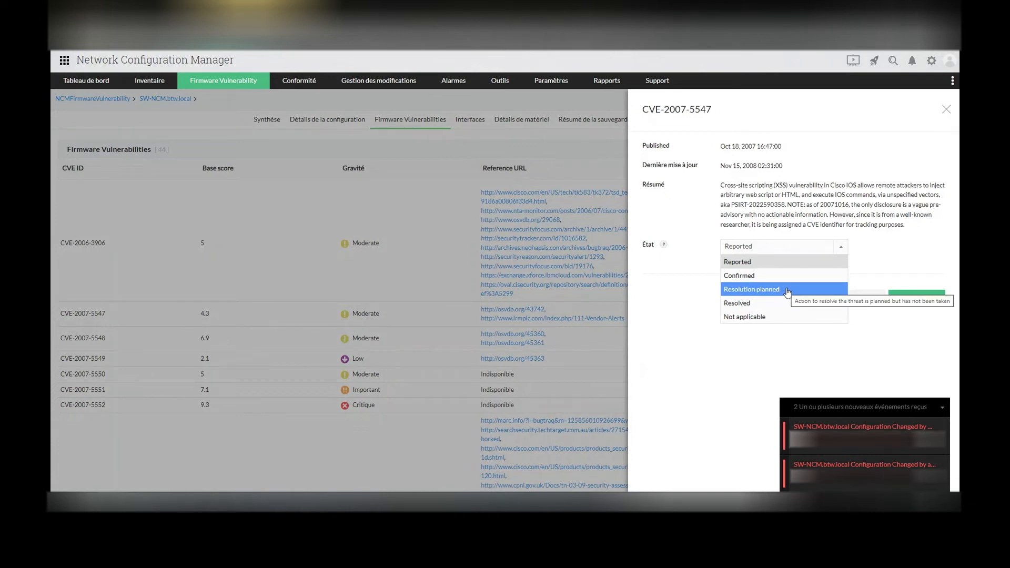
{"action": "left_click", "coordinate": [946, 109]}
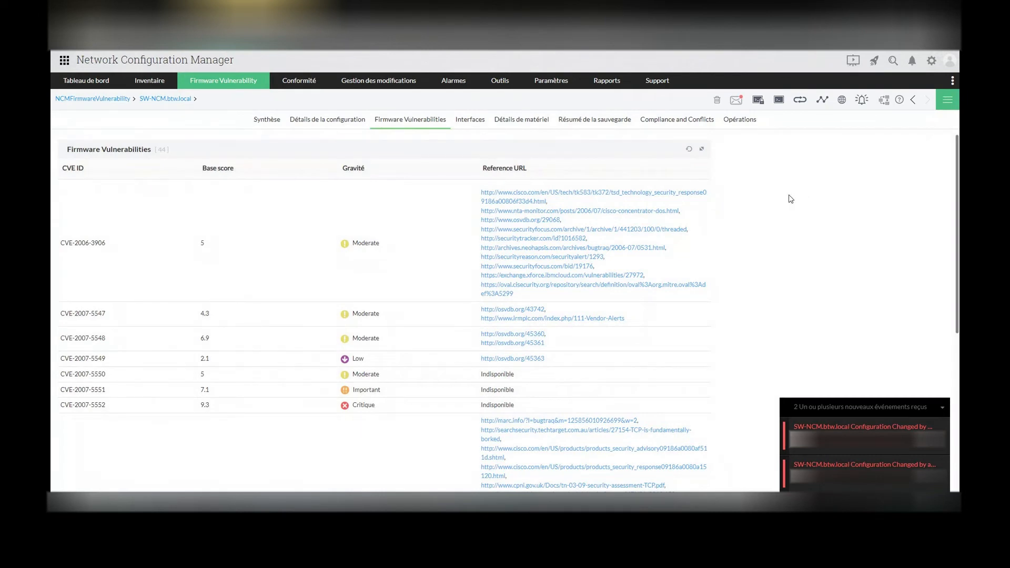
Review the compliance and conflicts of SW-NCM.btw.local, and examine all defined compliance policies.
{"action": "left_click", "coordinate": [678, 122]}
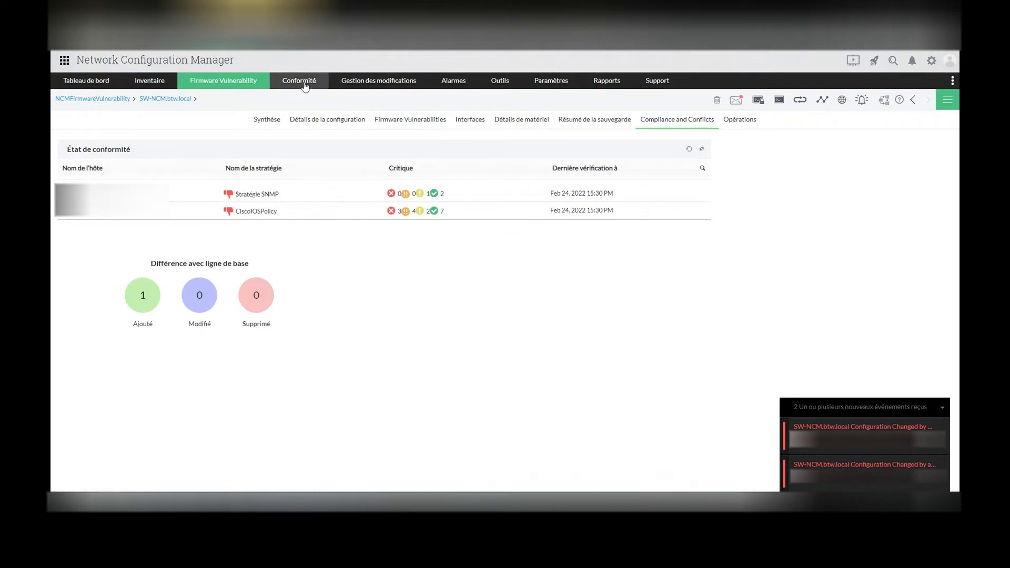
{"action": "mouse_move", "coordinate": [305, 86]}
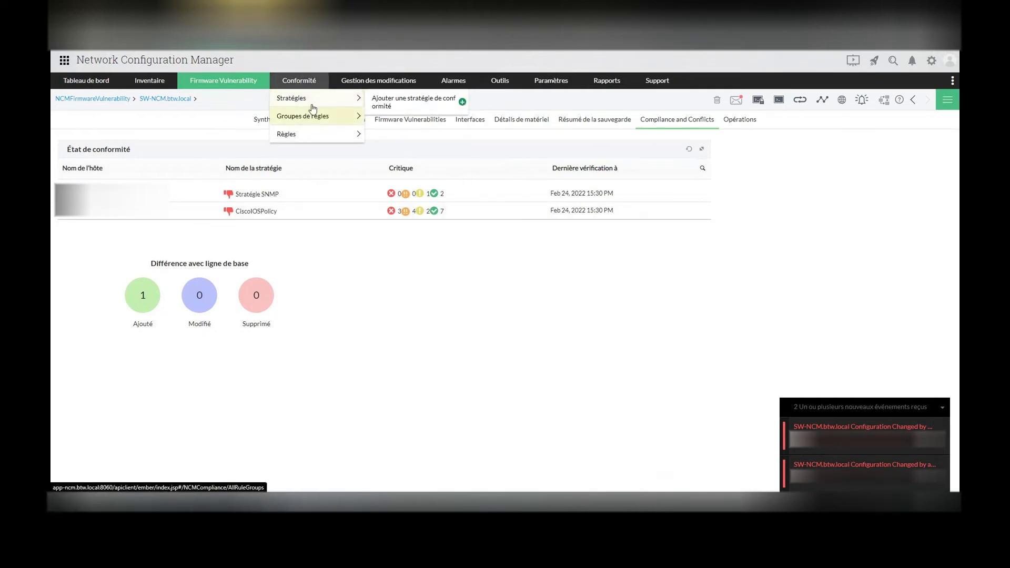
{"action": "left_click", "coordinate": [313, 102]}
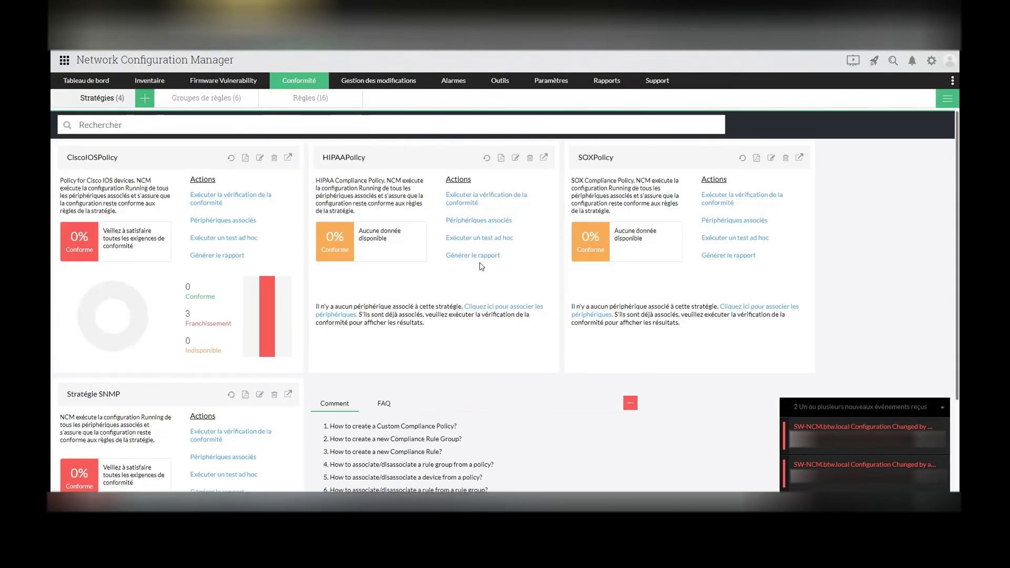
{"action": "scroll", "coordinate": [391, 312], "scroll_direction": "down", "scroll_amount": 2}
{"action": "scroll", "coordinate": [391, 311], "scroll_direction": "down", "scroll_amount": 1}
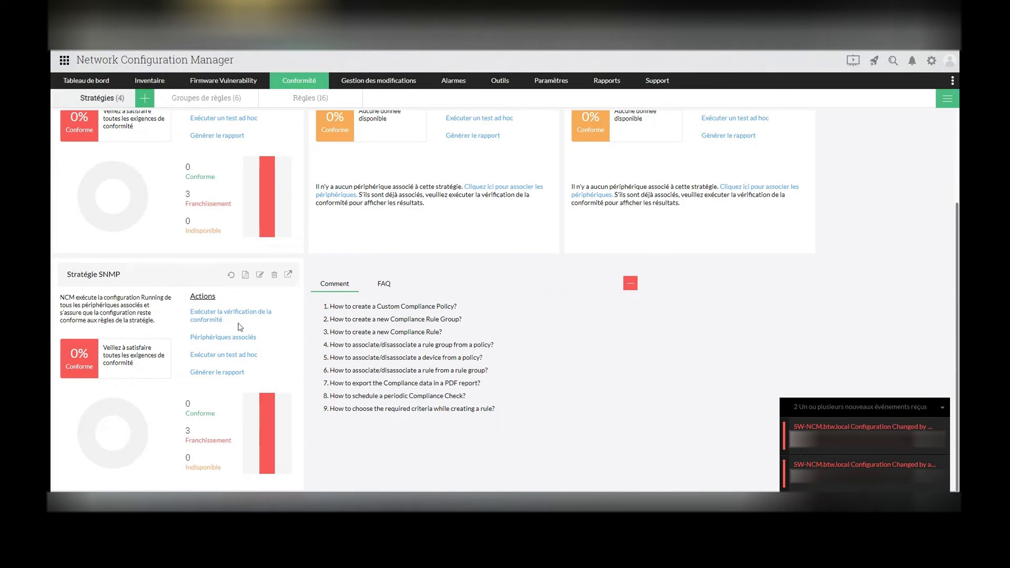
{"action": "scroll", "coordinate": [223, 282], "scroll_direction": "up", "scroll_amount": 3}
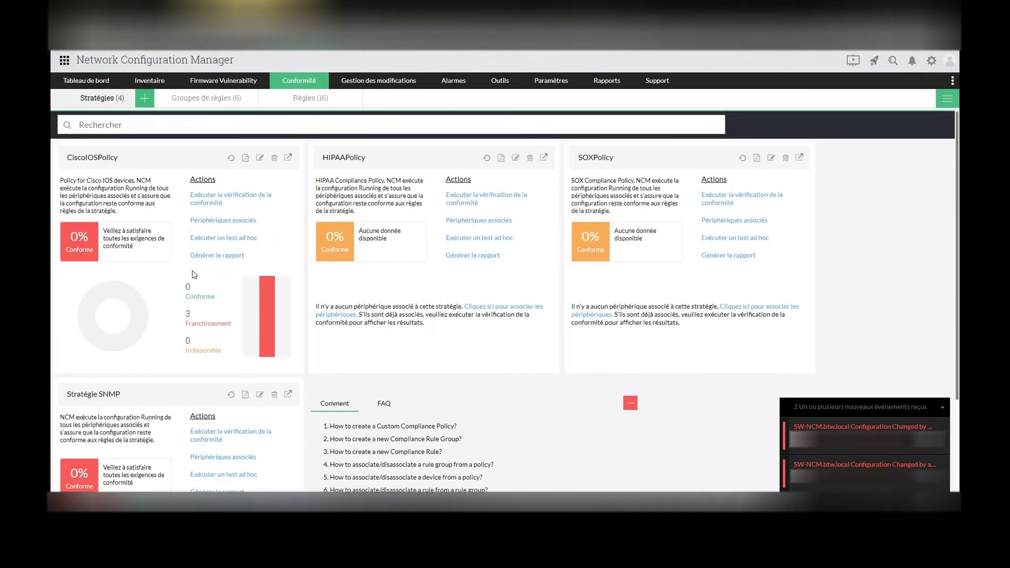
Open SW-NCM.btw.local's compliance and conflicts from the inventory and examine its Stratégie SNMP violations and compliant rules.
{"action": "mouse_move", "coordinate": [292, 86]}
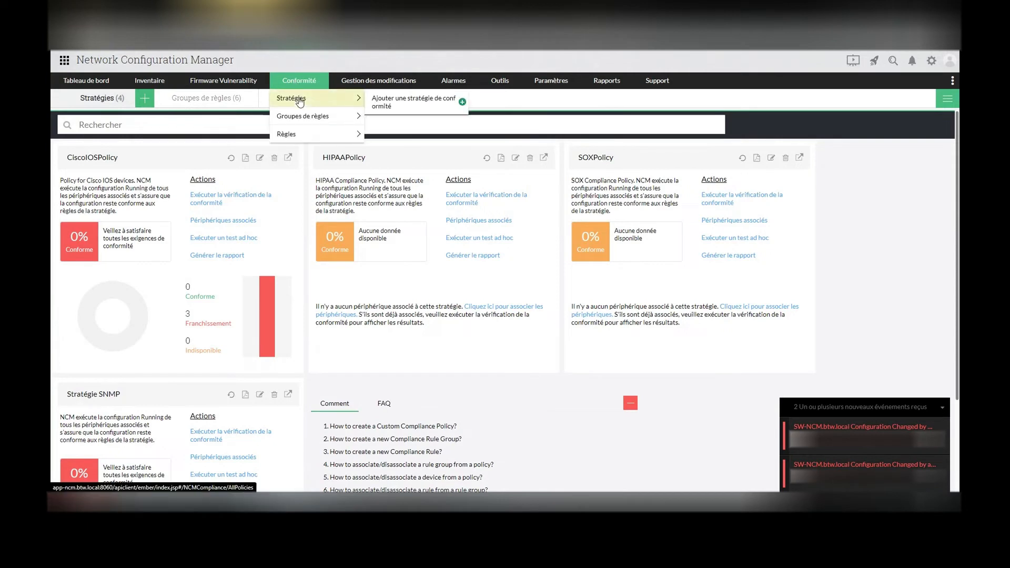
{"action": "mouse_move", "coordinate": [150, 82]}
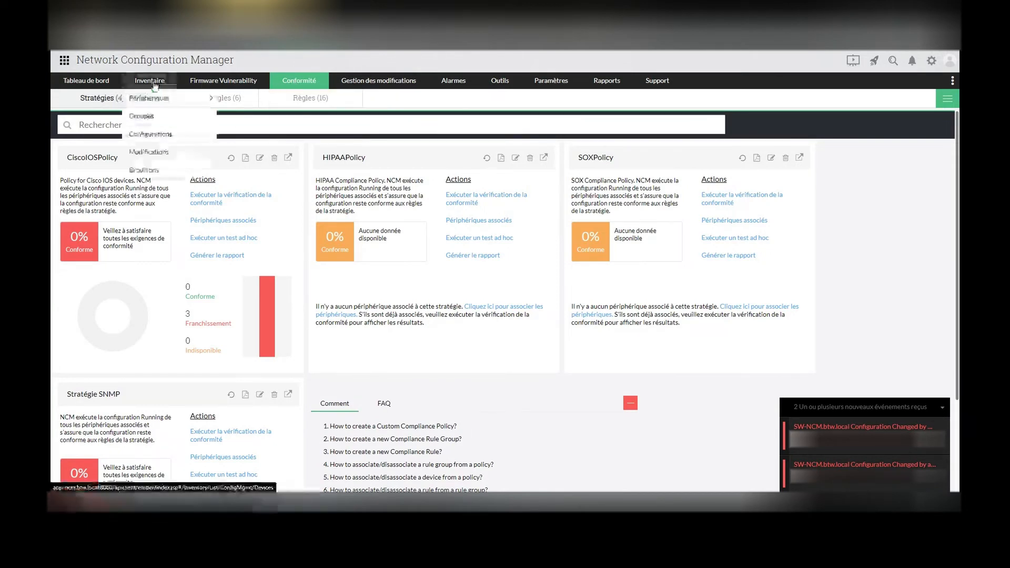
{"action": "left_click", "coordinate": [153, 104]}
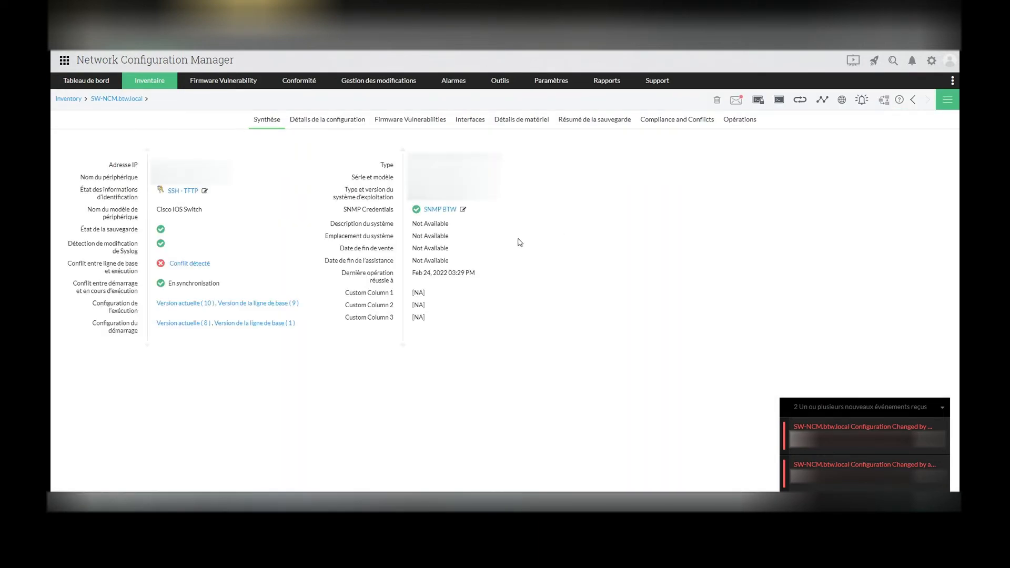
{"action": "left_click", "coordinate": [674, 125]}
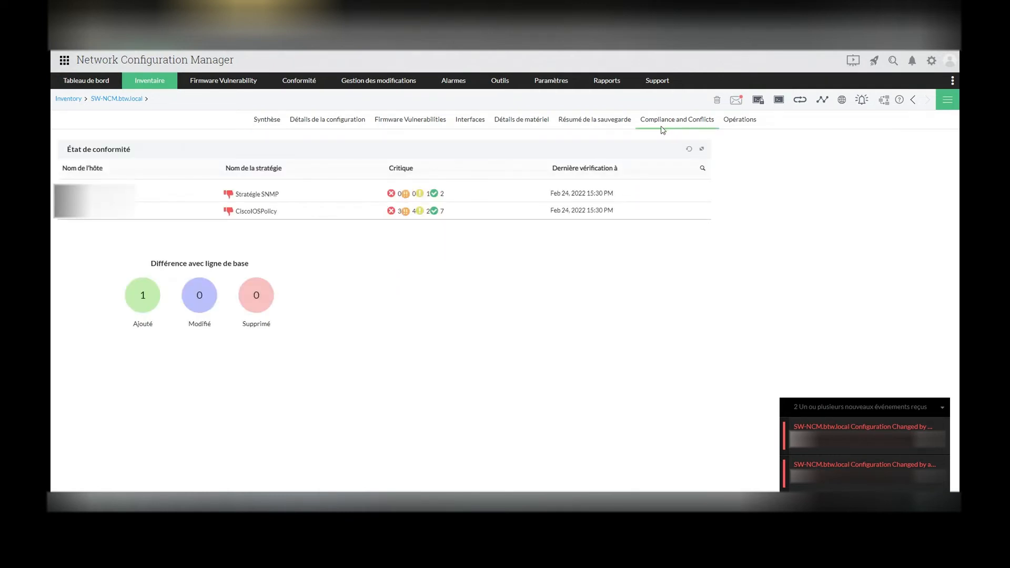
{"action": "left_click", "coordinate": [294, 196]}
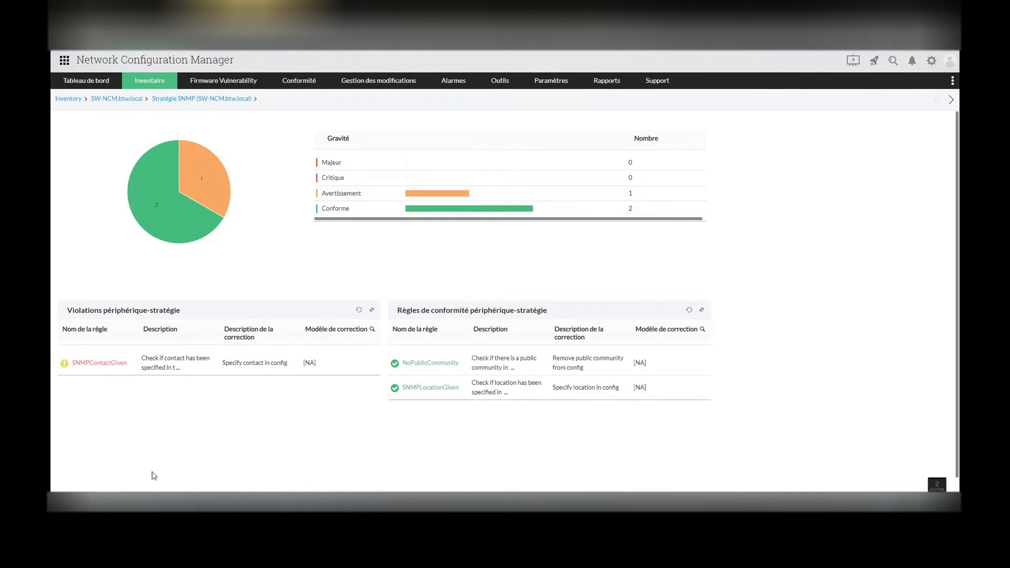
Switch to the operator's browser window and open the current running configuration version of SW-NCM.btw.local from the device inventory.
{"action": "mouse_move", "coordinate": [174, 503]}
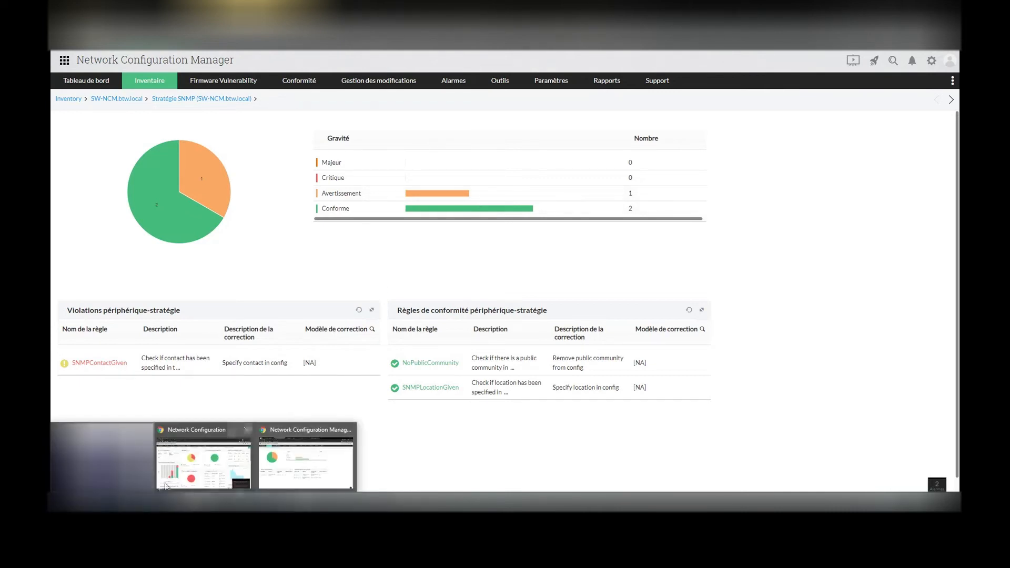
{"action": "left_click", "coordinate": [203, 460]}
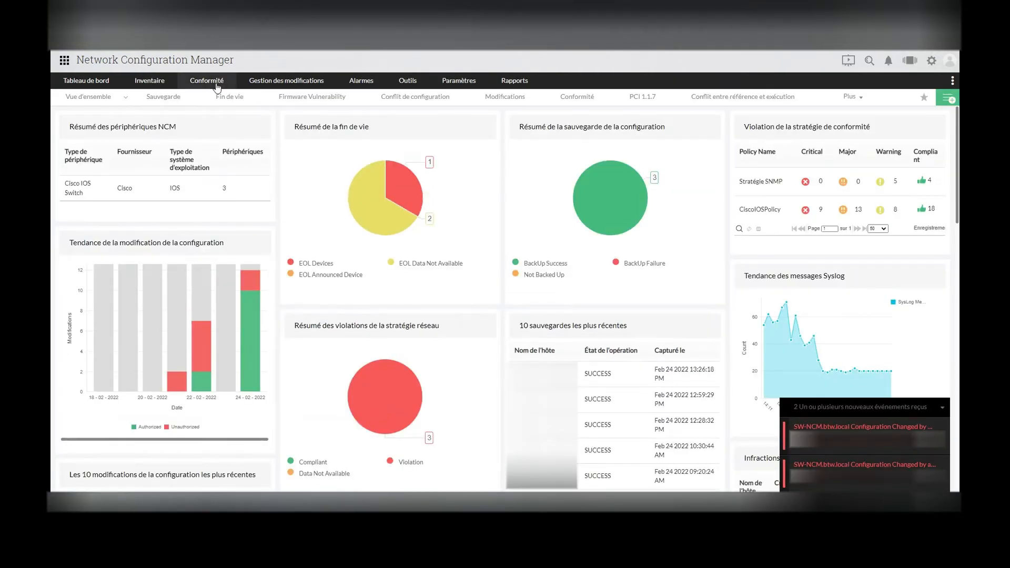
{"action": "mouse_move", "coordinate": [150, 81]}
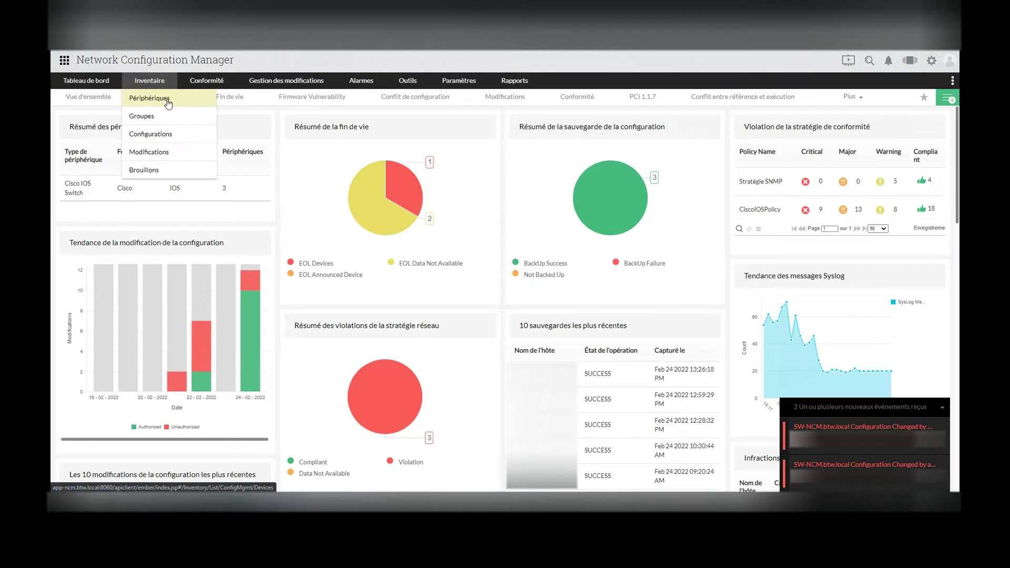
{"action": "left_click", "coordinate": [180, 104]}
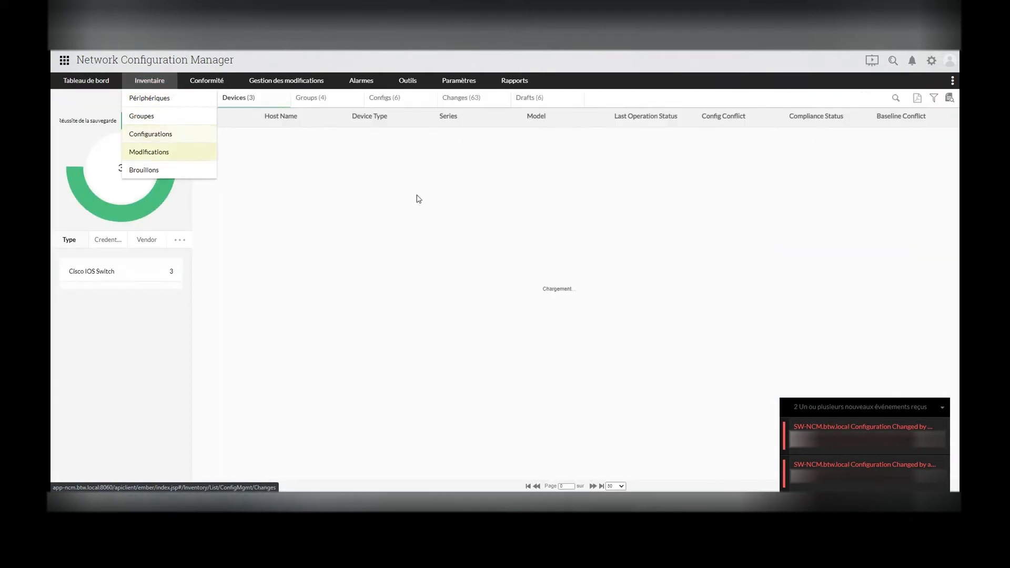
{"action": "left_click", "coordinate": [311, 177]}
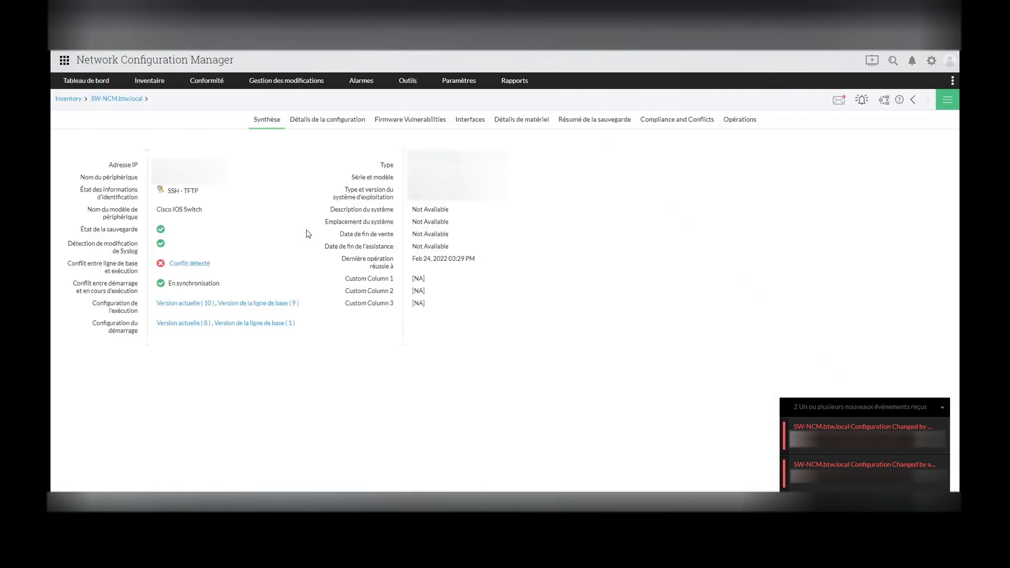
{"action": "left_click", "coordinate": [204, 308]}
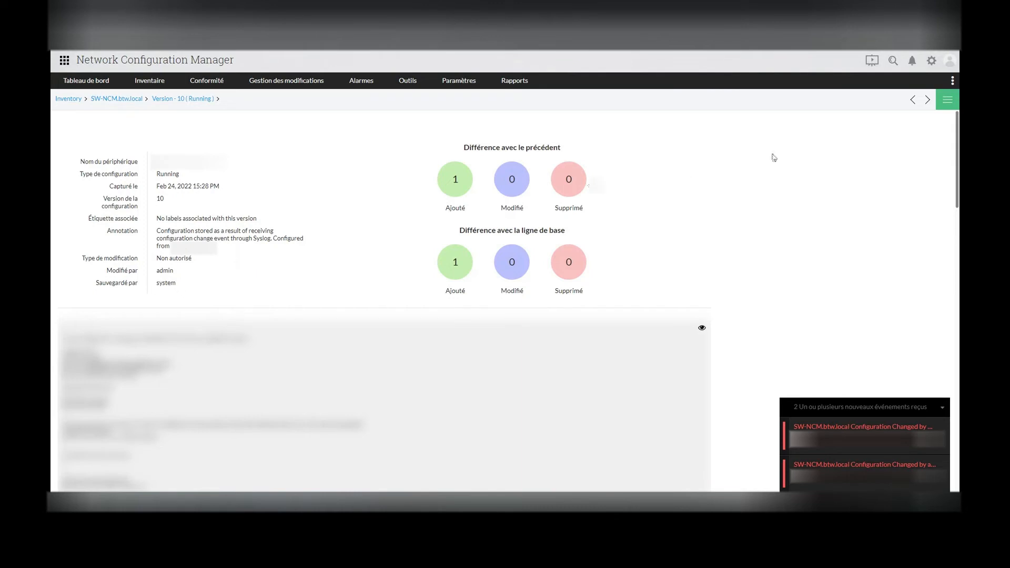
Edit the running configuration as a draft named "snmp contact" with the annotation "ajout contact snmp".
{"action": "left_click", "coordinate": [943, 106]}
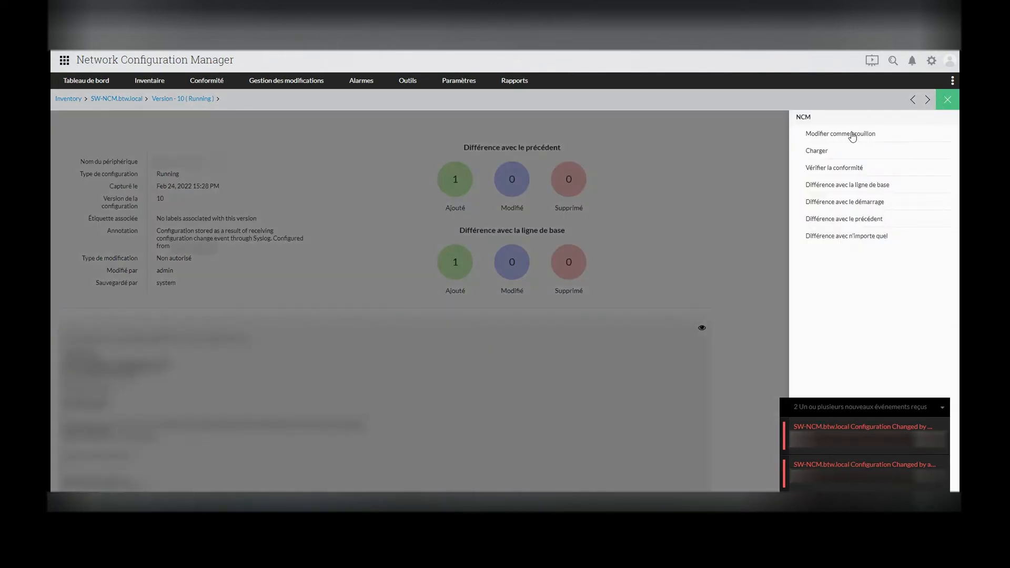
{"action": "left_click", "coordinate": [853, 135]}
{"action": "left_click", "coordinate": [678, 157]}
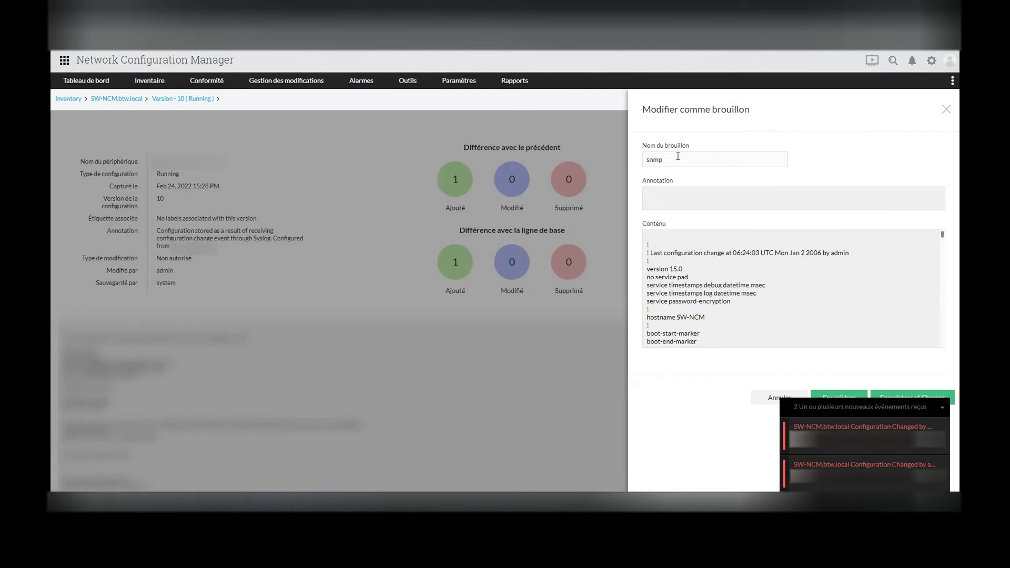
{"action": "key", "text": "Tab"}
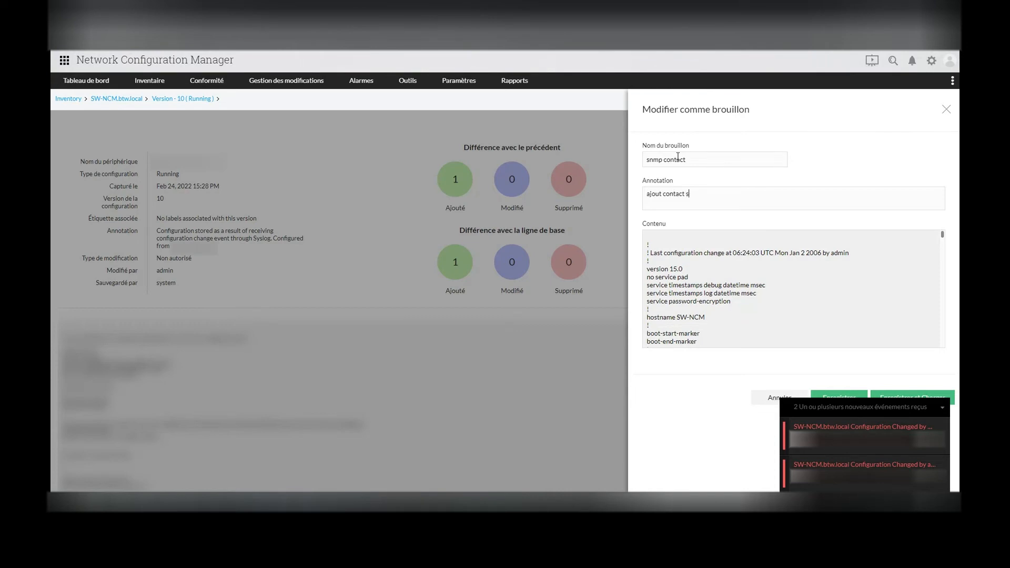
Add an snmp-server contact line to the draft's content, above the line con 0 section.
{"action": "left_click", "coordinate": [750, 277]}
{"action": "scroll", "coordinate": [749, 276], "scroll_direction": "down", "scroll_amount": 20}
{"action": "scroll", "coordinate": [749, 275], "scroll_direction": "down", "scroll_amount": 3}
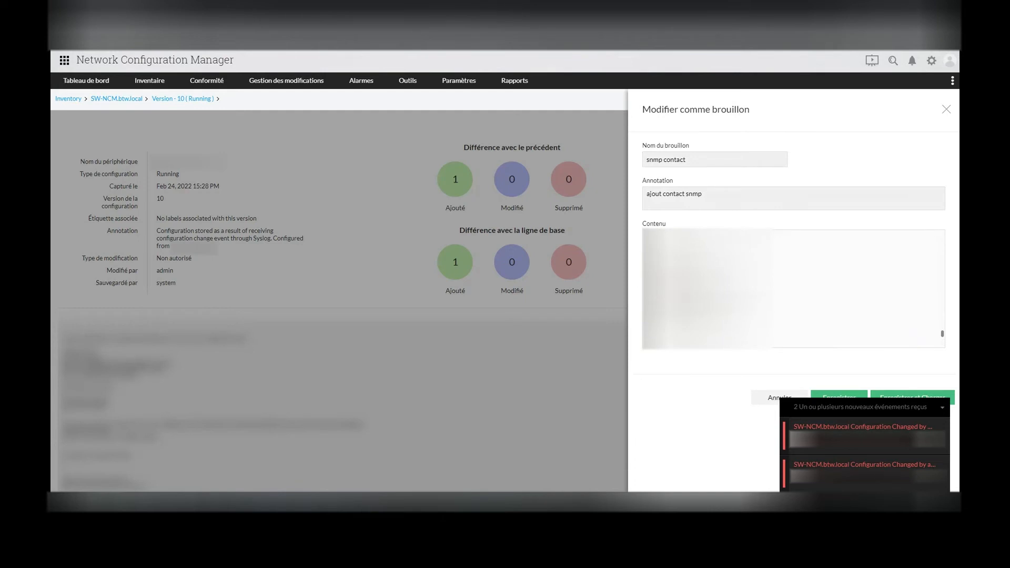
{"action": "scroll", "coordinate": [765, 338], "scroll_direction": "down", "scroll_amount": 3}
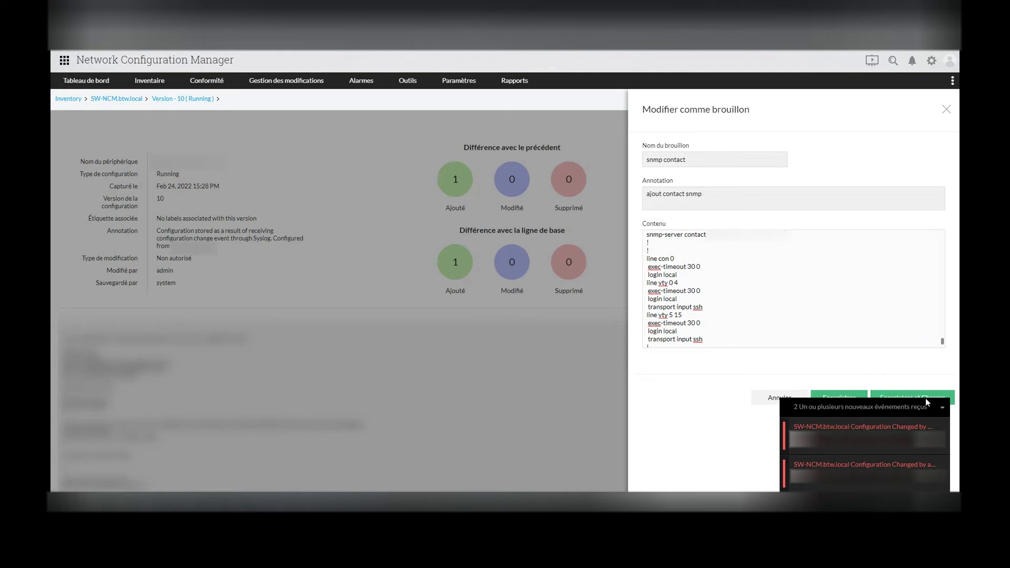
Save the draft and submit its upload as the running configuration to the administrator, collapsing the event notifications covering the form.
{"action": "left_click", "coordinate": [942, 407]}
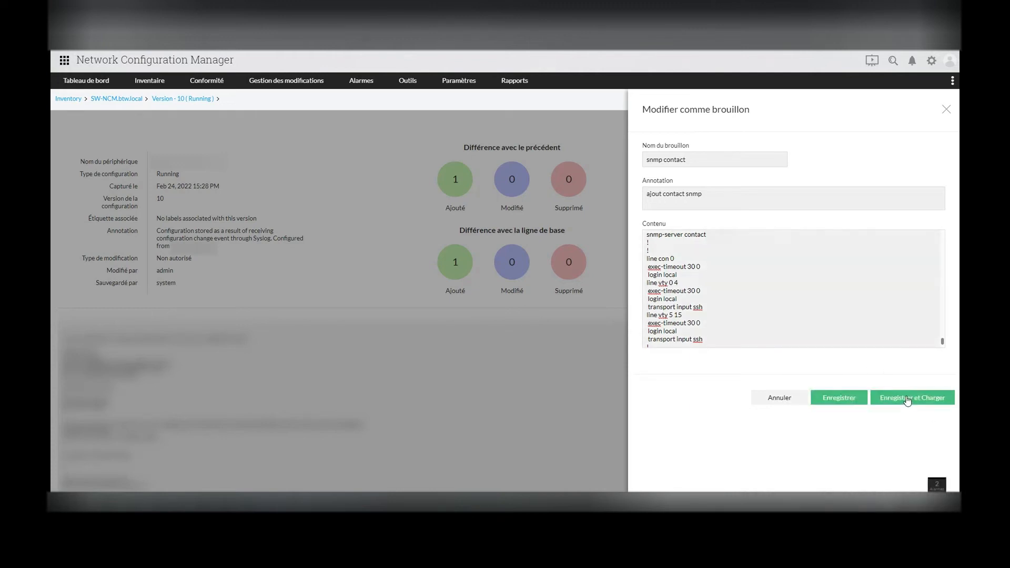
{"action": "left_click", "coordinate": [908, 399]}
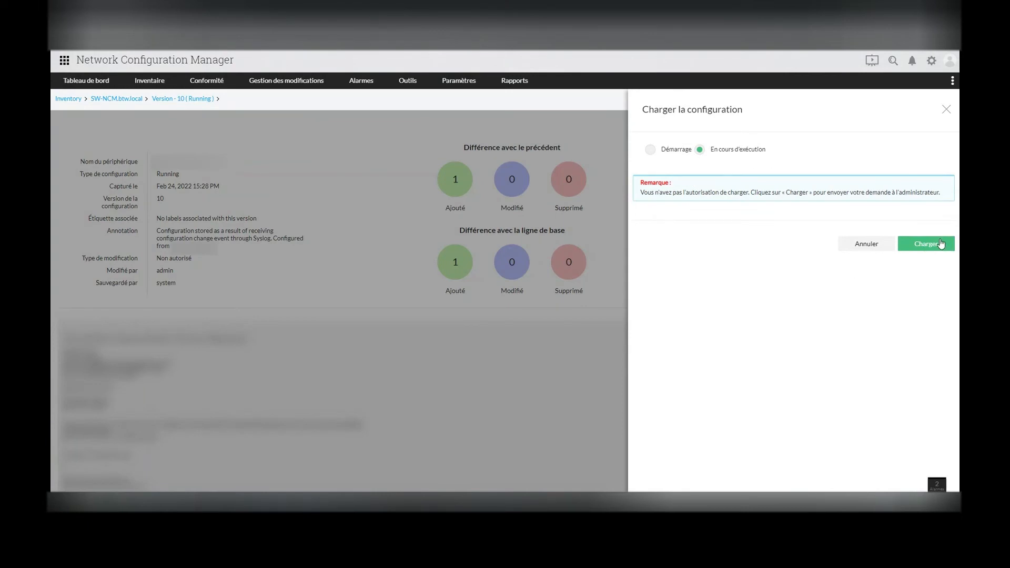
{"action": "left_click", "coordinate": [941, 244]}
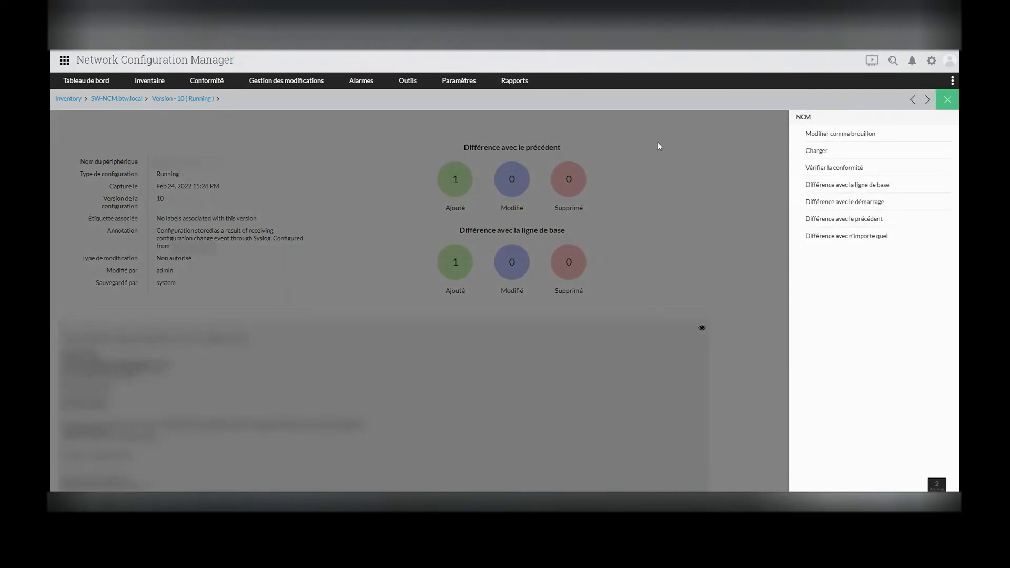
Switch to the administrator's browser window and approve the pending Draft Upload request for SW-NCM.btw.local.
{"action": "mouse_move", "coordinate": [204, 502]}
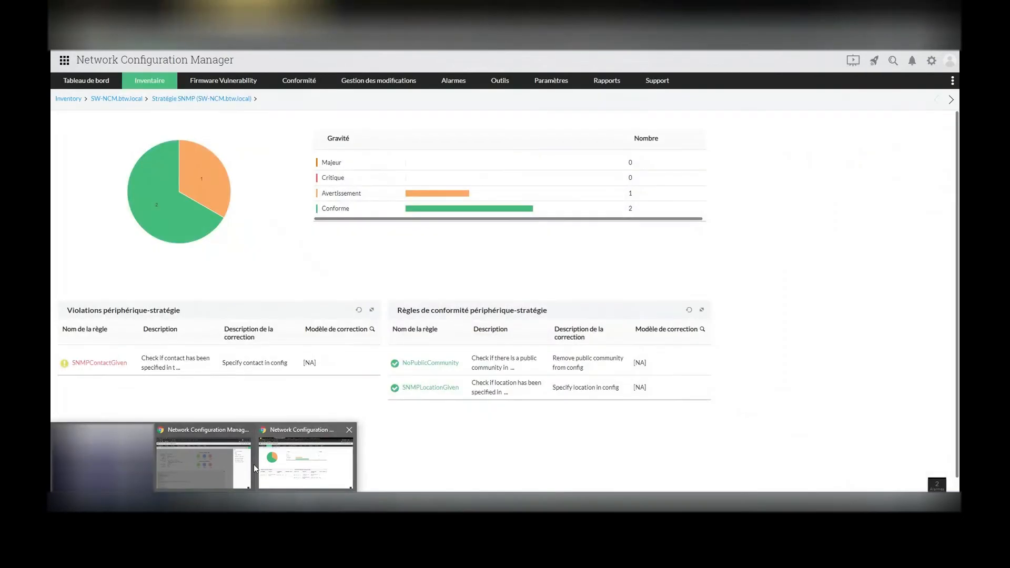
{"action": "left_click", "coordinate": [256, 465]}
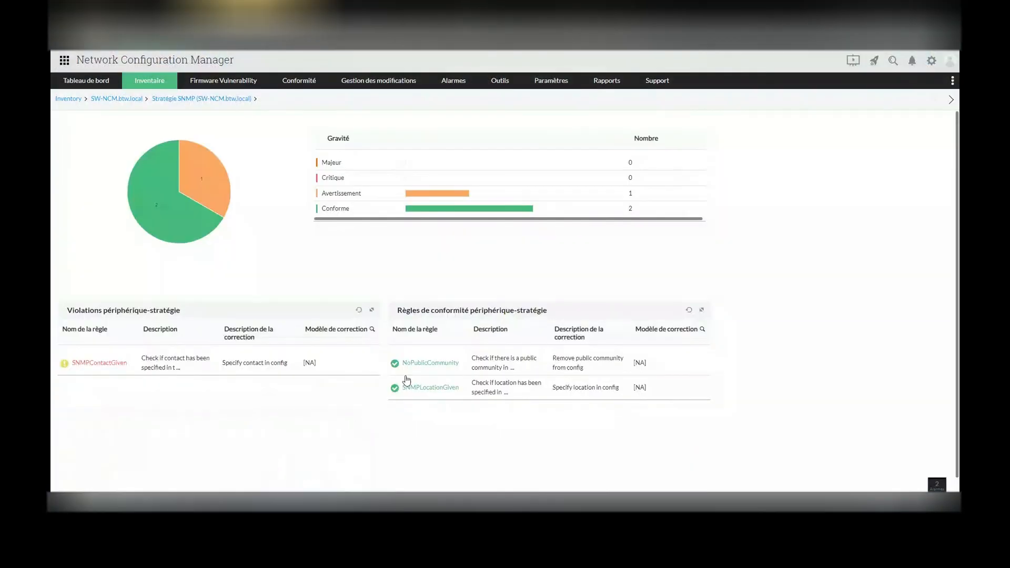
{"action": "left_click", "coordinate": [382, 84]}
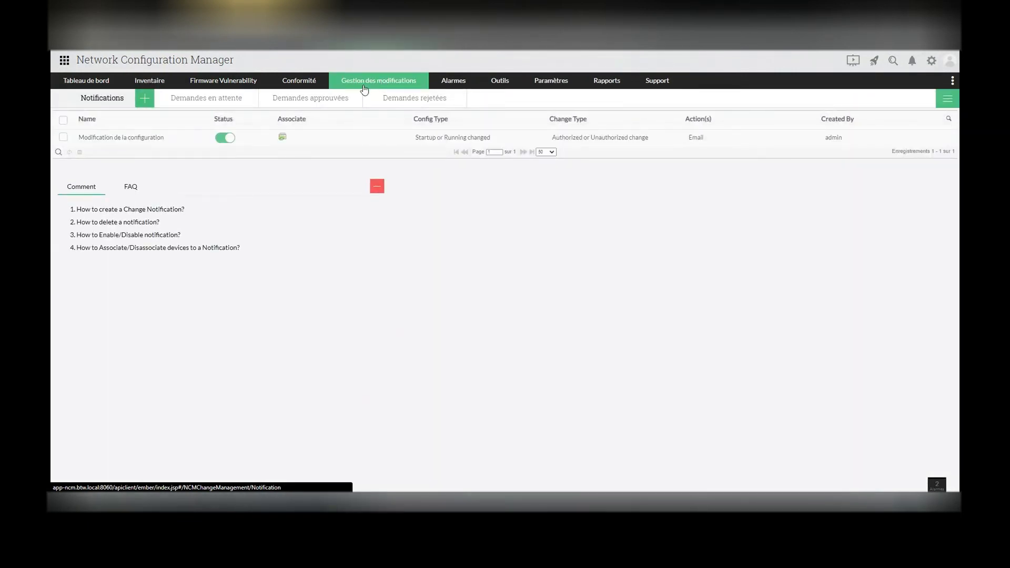
{"action": "left_click", "coordinate": [198, 105]}
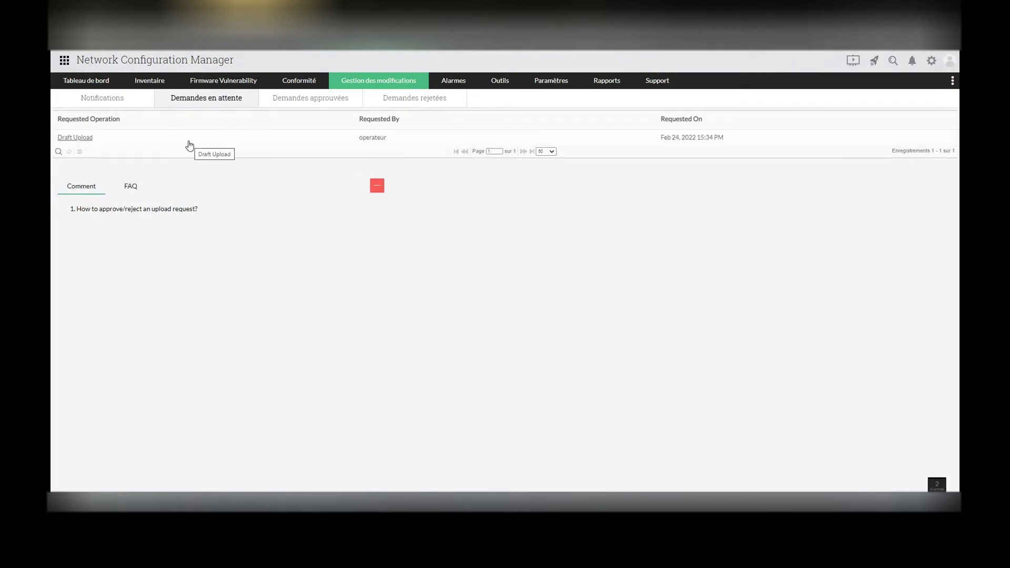
{"action": "left_click", "coordinate": [136, 143]}
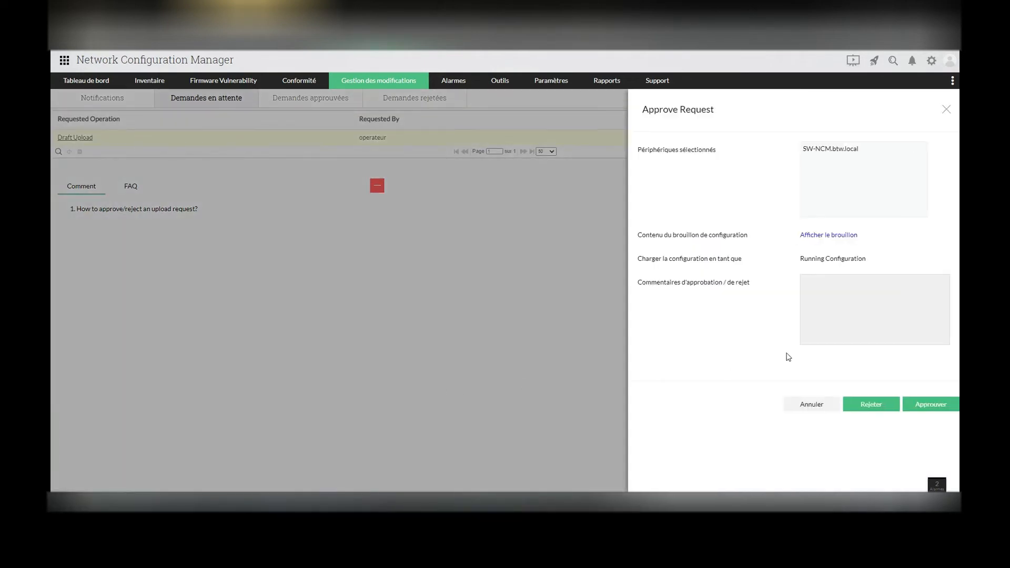
{"action": "left_click", "coordinate": [932, 405]}
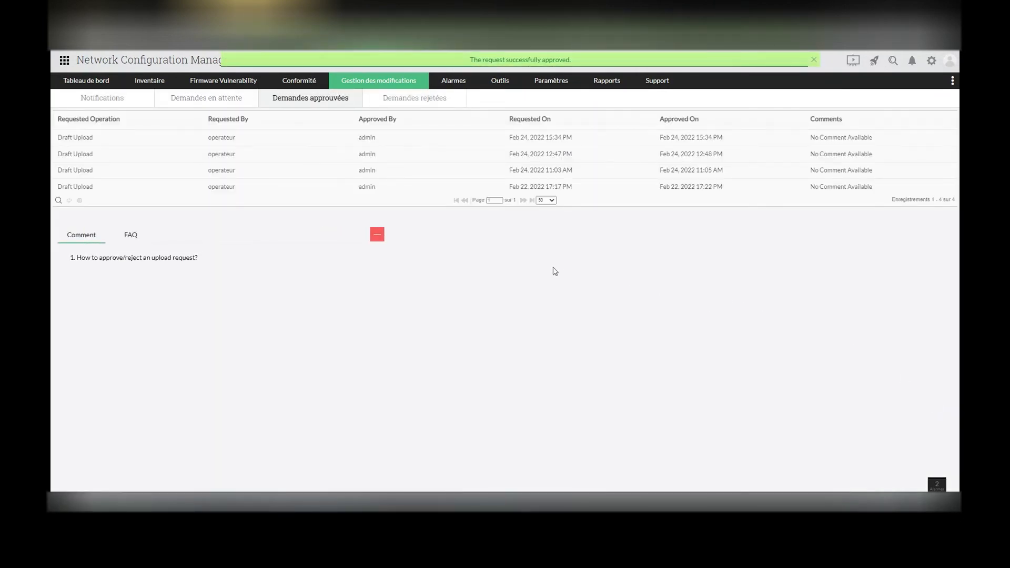
Check the switch's upload status in the inventory and examine its CiscoIOSPolicy rule violations.
{"action": "left_click", "coordinate": [151, 82]}
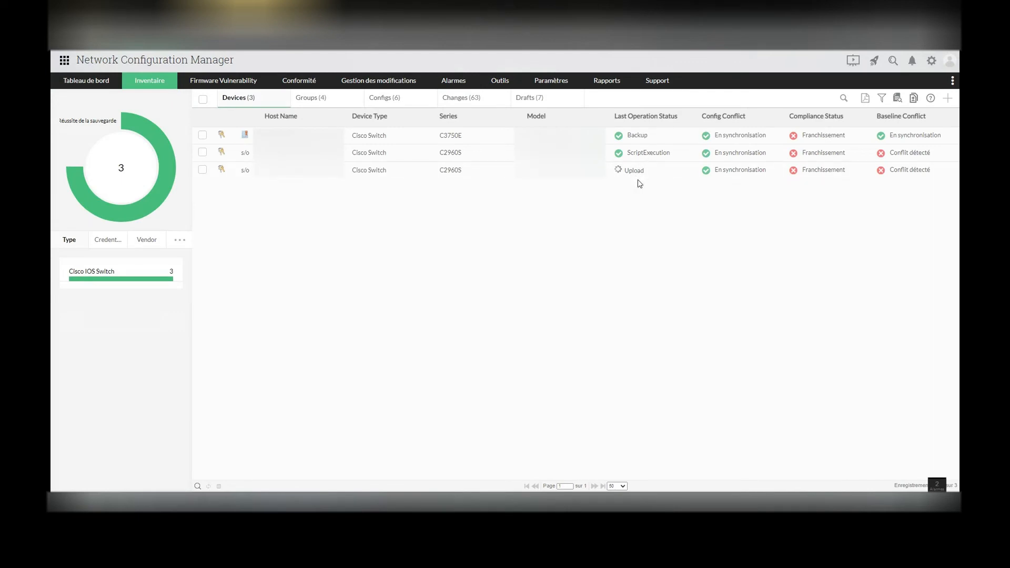
{"action": "left_click", "coordinate": [626, 172]}
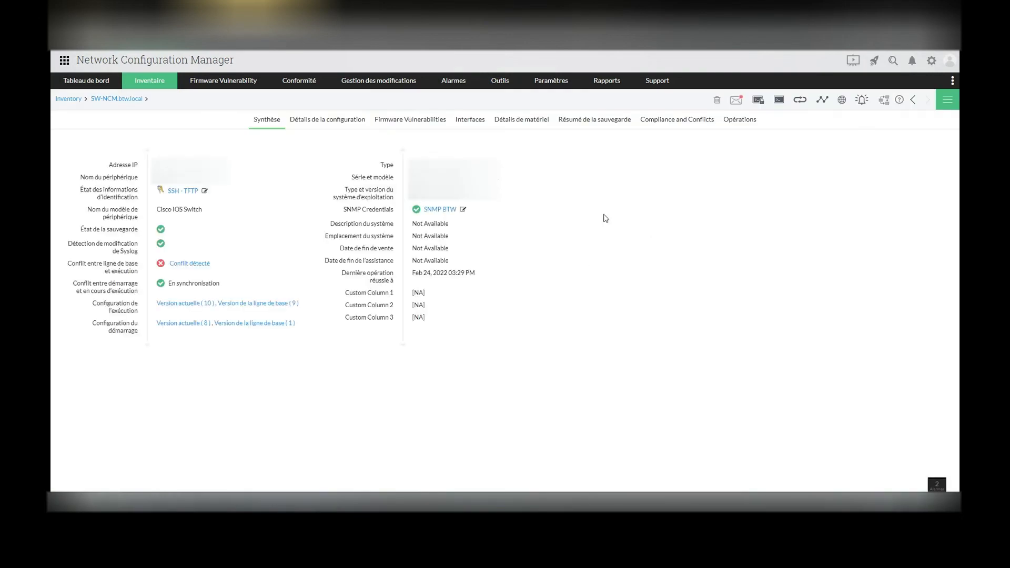
{"action": "left_click", "coordinate": [675, 120]}
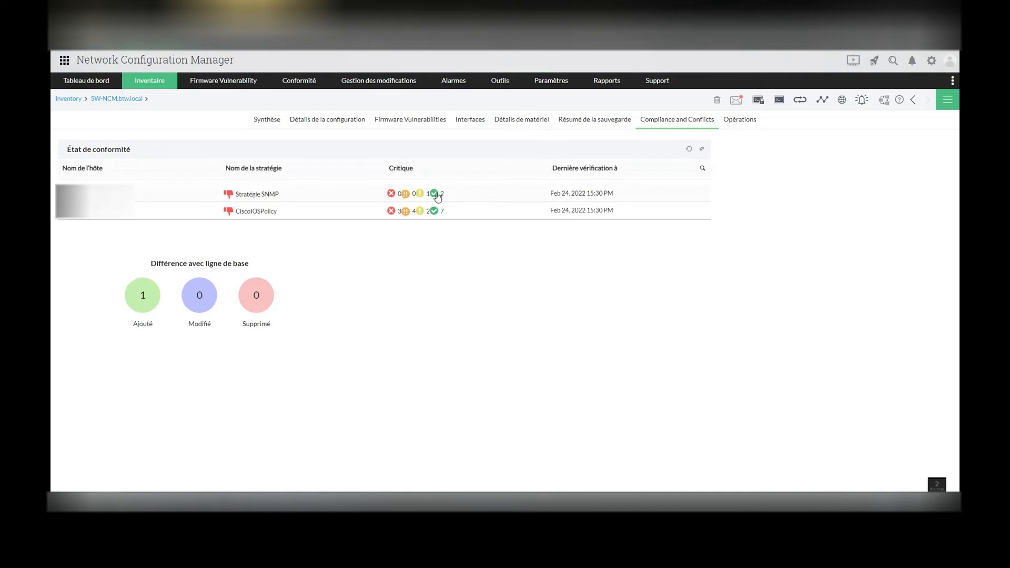
{"action": "left_click", "coordinate": [293, 215]}
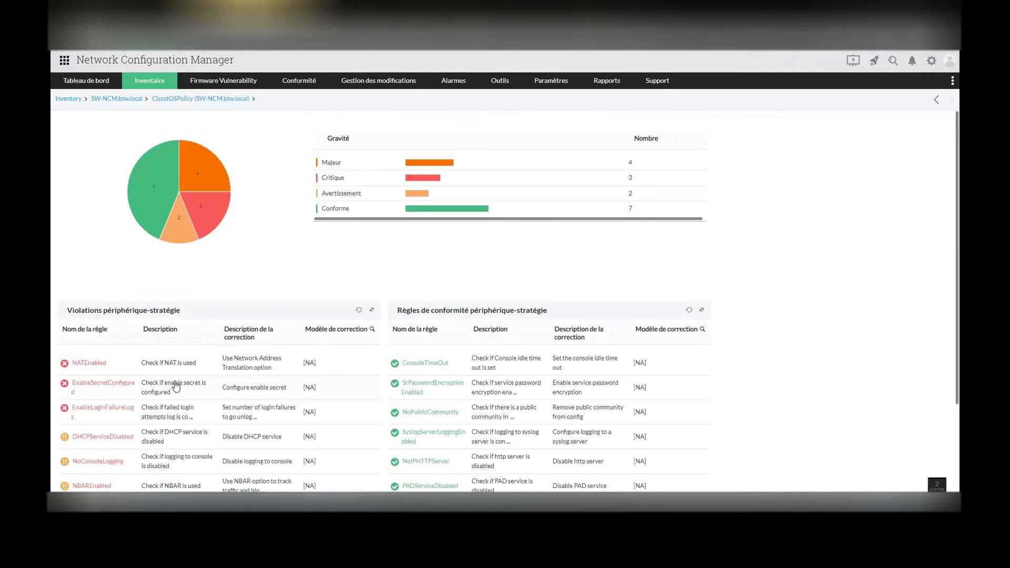
{"action": "scroll", "coordinate": [336, 421], "scroll_direction": "down", "scroll_amount": 3}
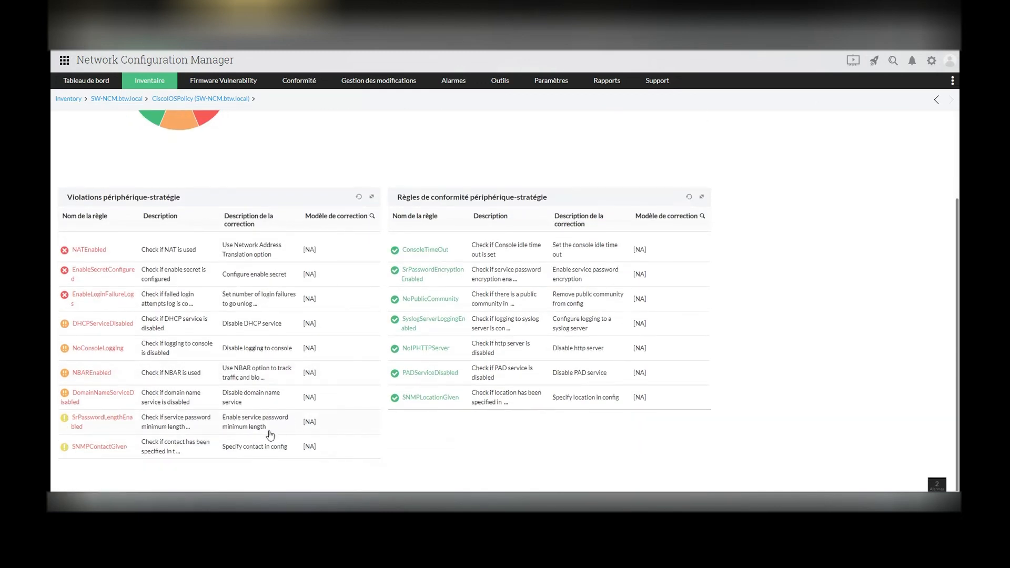
View the rule summary and missing configuration line for the DHCPServiceDisabled violation, and close it.
{"action": "left_click", "coordinate": [212, 323]}
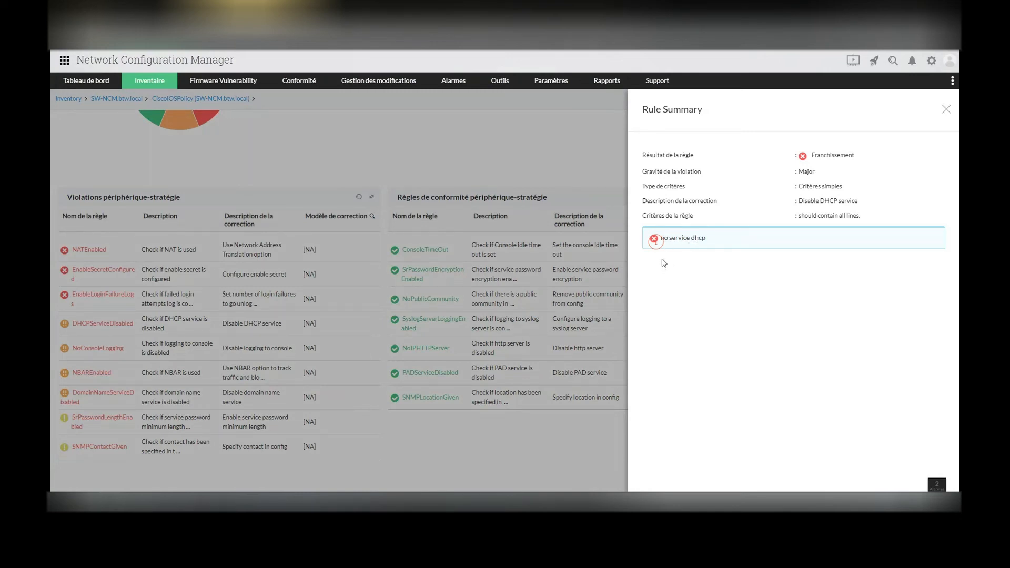
{"action": "left_click_drag", "start_coordinate": [661, 241], "coordinate": [700, 238]}
{"action": "left_click", "coordinate": [946, 109]}
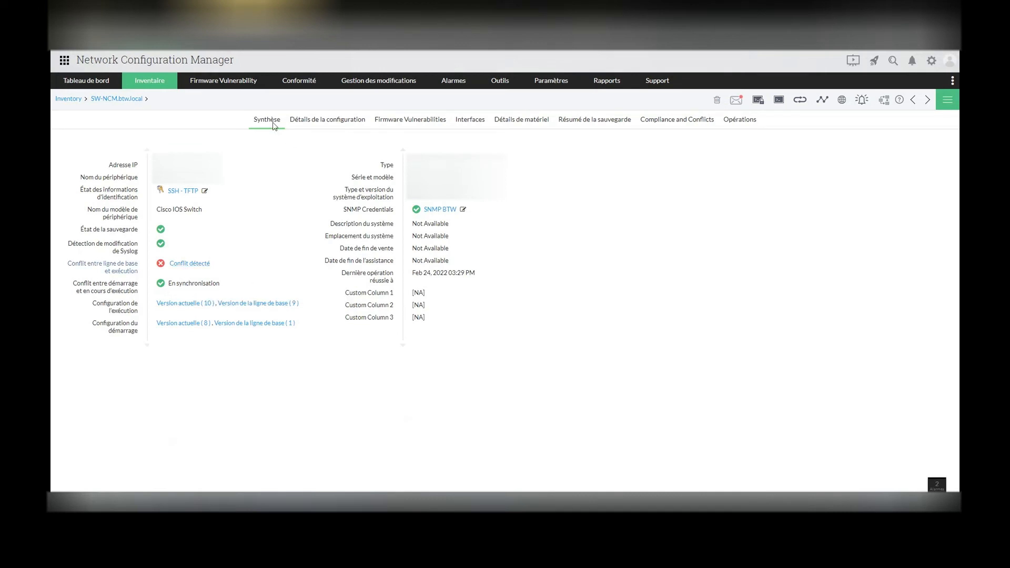
Compare the switch's current running configuration with its baseline, and recheck the device statuses in the inventory.
{"action": "left_click", "coordinate": [181, 305]}
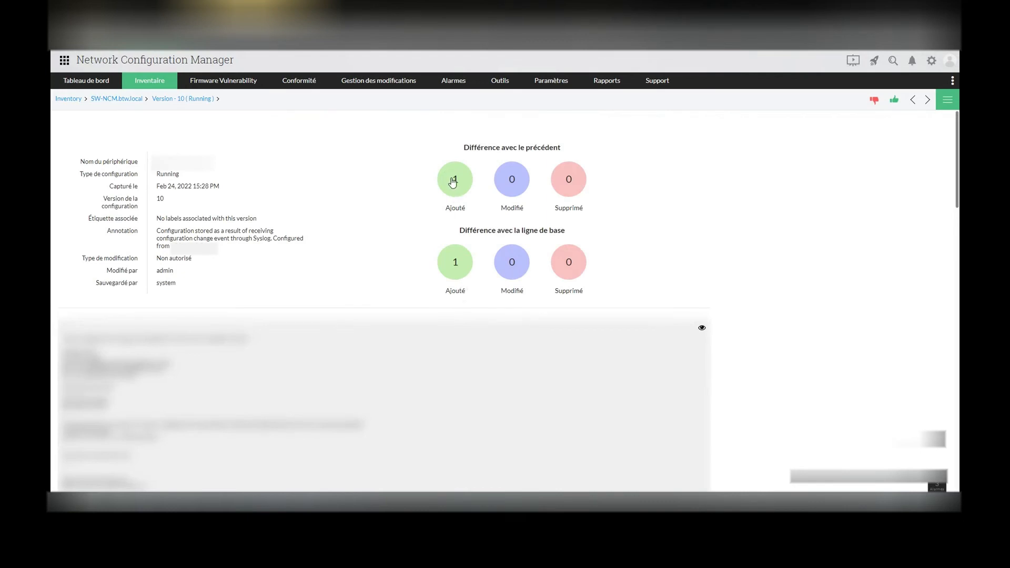
{"action": "left_click", "coordinate": [480, 289]}
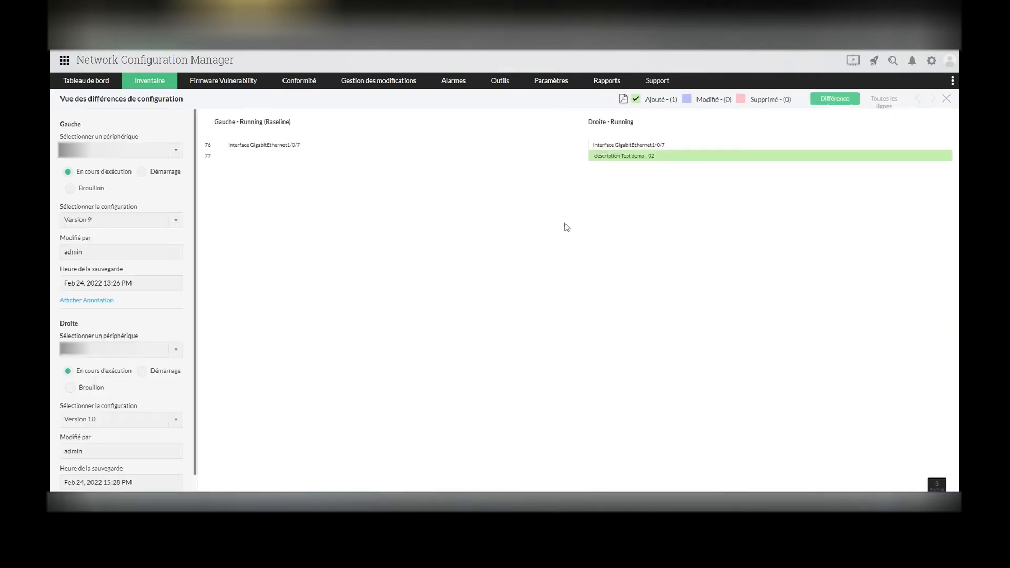
{"action": "left_click", "coordinate": [104, 84]}
{"action": "left_click", "coordinate": [168, 90]}
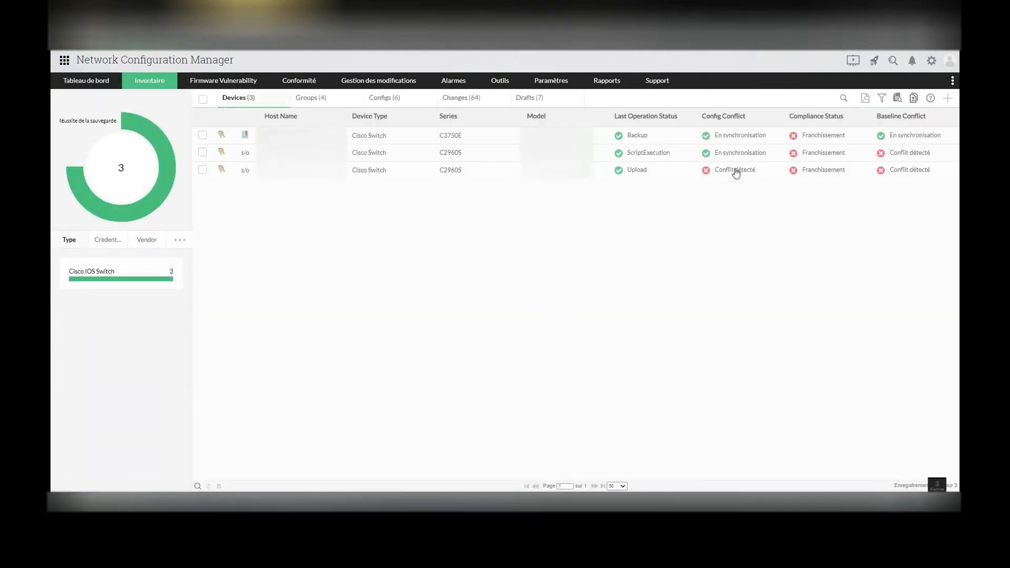
Compare the current running configuration of SW-NCM.btw.local with its previous version, and look over the operations available for that version.
{"action": "left_click", "coordinate": [254, 176]}
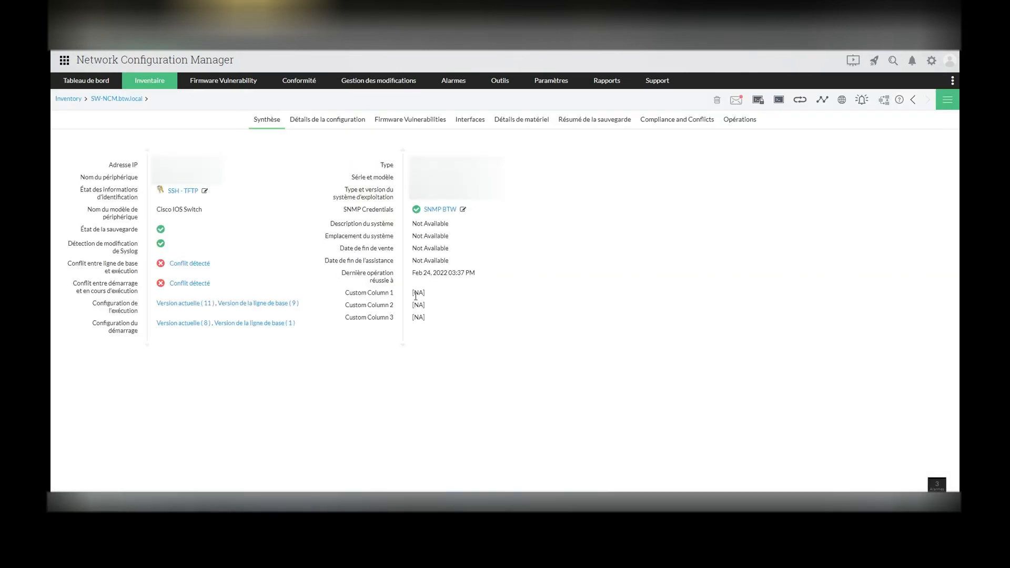
{"action": "left_click", "coordinate": [192, 304]}
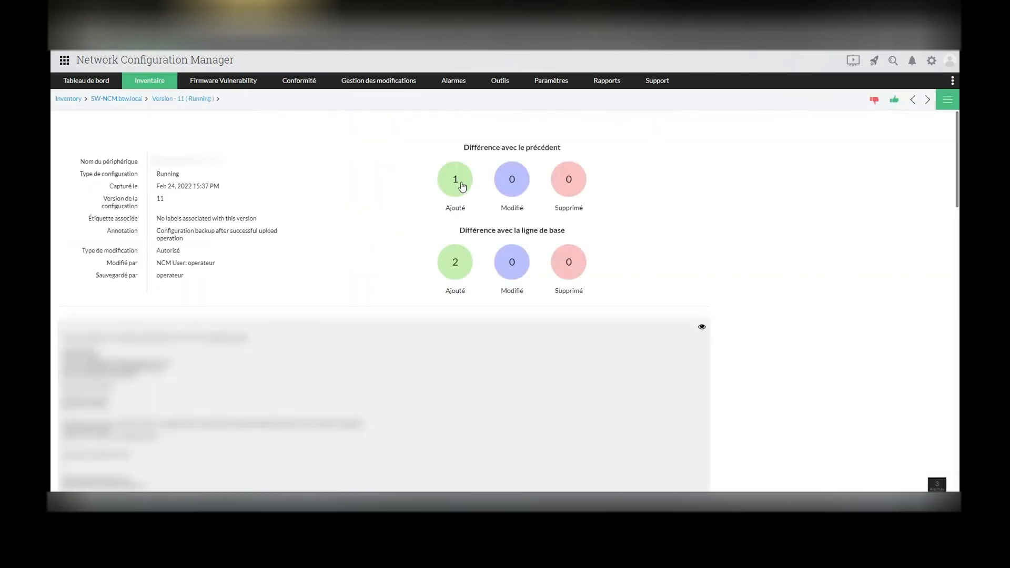
{"action": "left_click", "coordinate": [466, 194]}
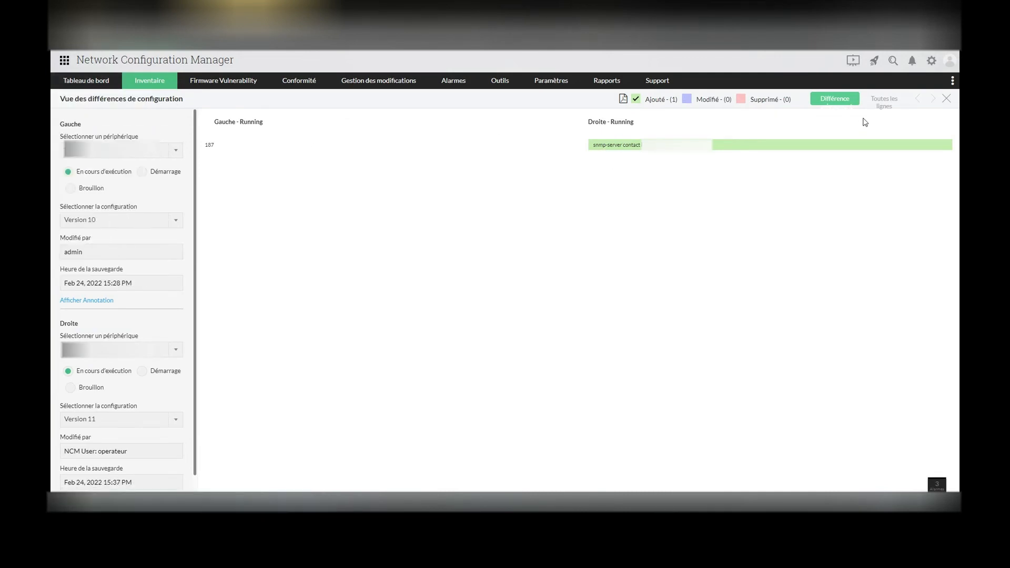
{"action": "left_click", "coordinate": [946, 99]}
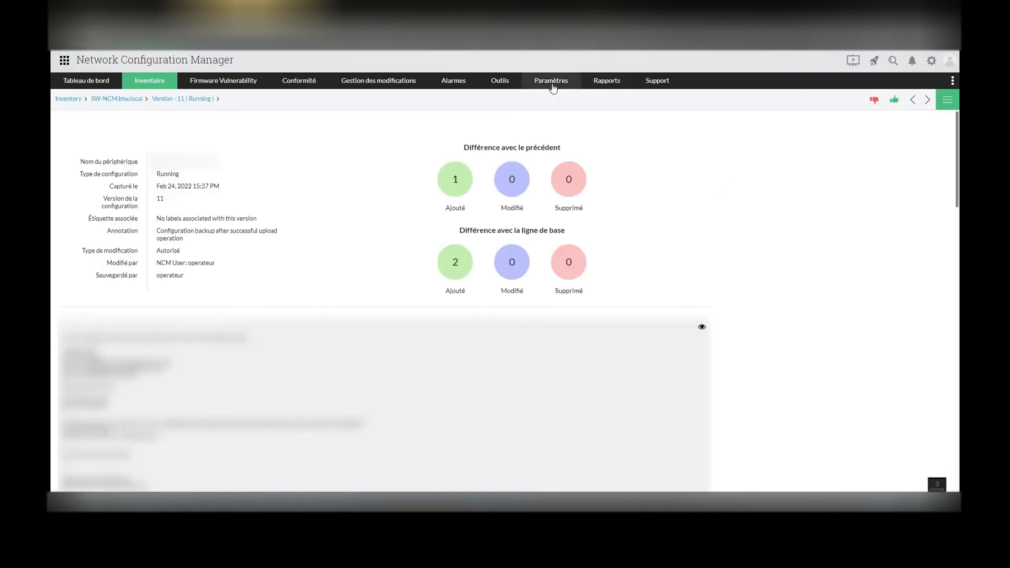
{"action": "left_click", "coordinate": [950, 101]}
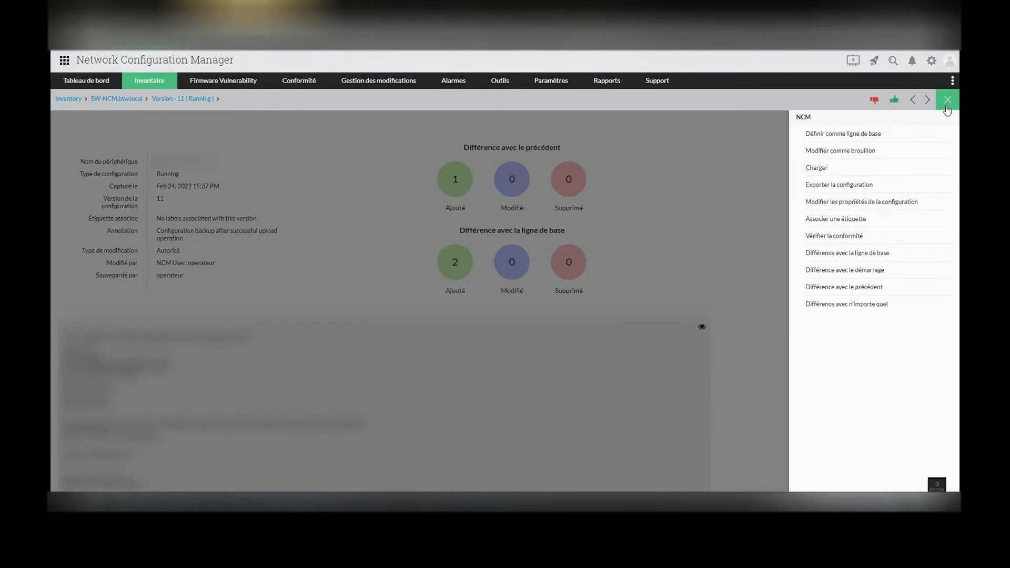
{"action": "left_click", "coordinate": [946, 103]}
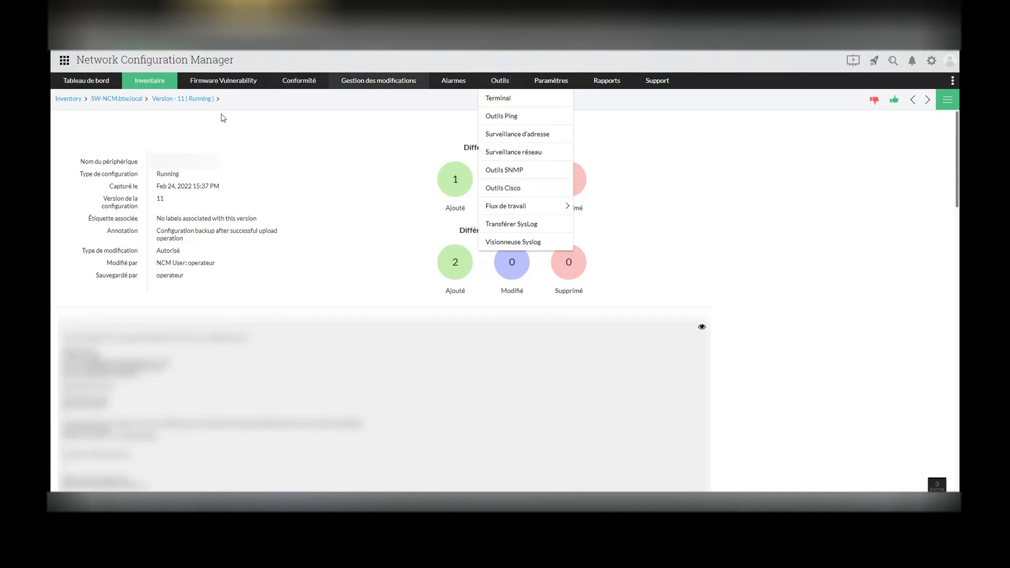
Review the switch's compliance and conflict summary, examine its Stratégie SNMP rule results, and return to the switch's details.
{"action": "left_click", "coordinate": [131, 102]}
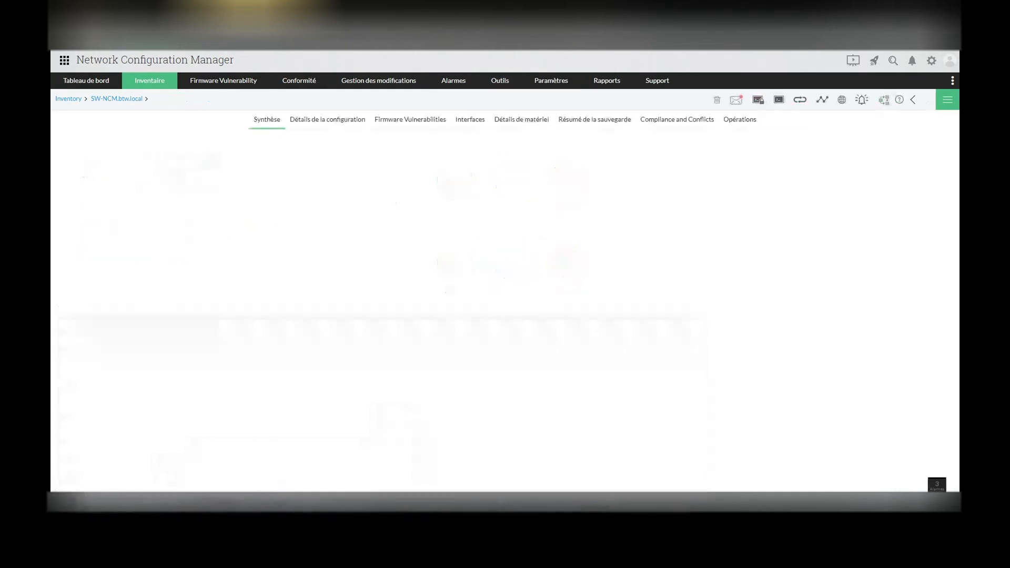
{"action": "left_click", "coordinate": [664, 126]}
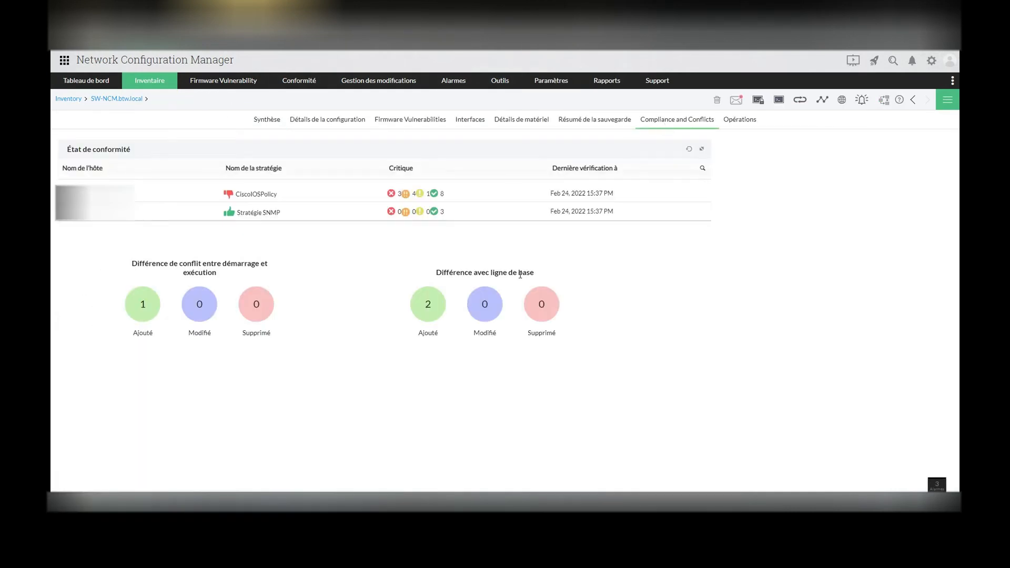
{"action": "left_click", "coordinate": [271, 215]}
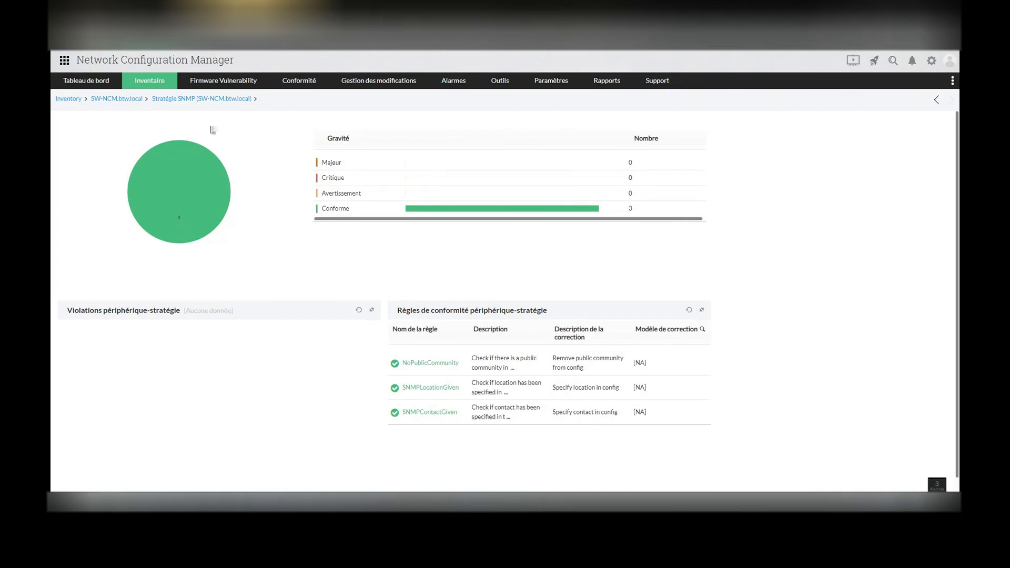
{"action": "left_click", "coordinate": [143, 108]}
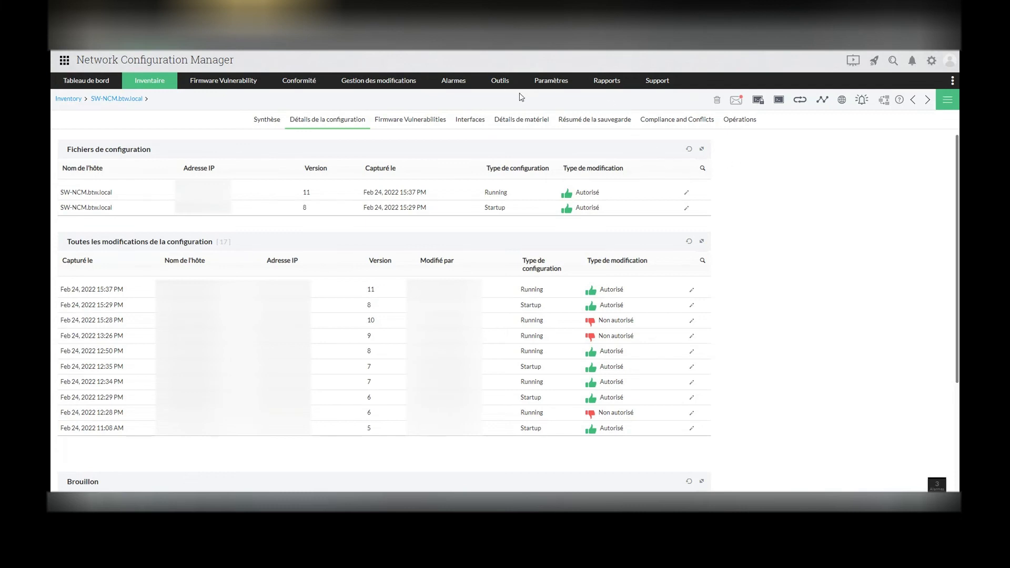
Browse the configlets, filter them by the name "bt", and review the list of all schedules.
{"action": "mouse_move", "coordinate": [552, 85]}
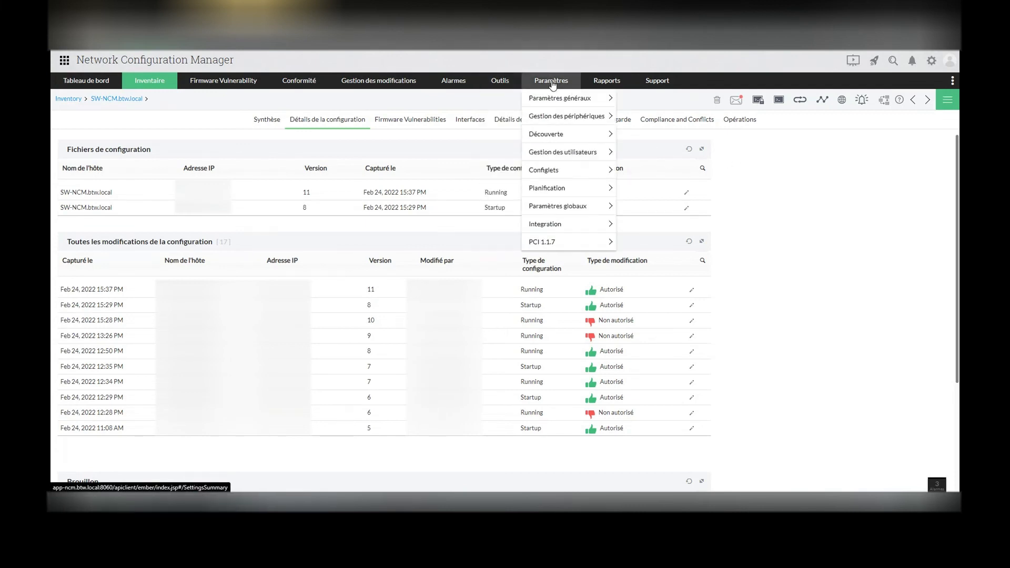
{"action": "mouse_move", "coordinate": [552, 175]}
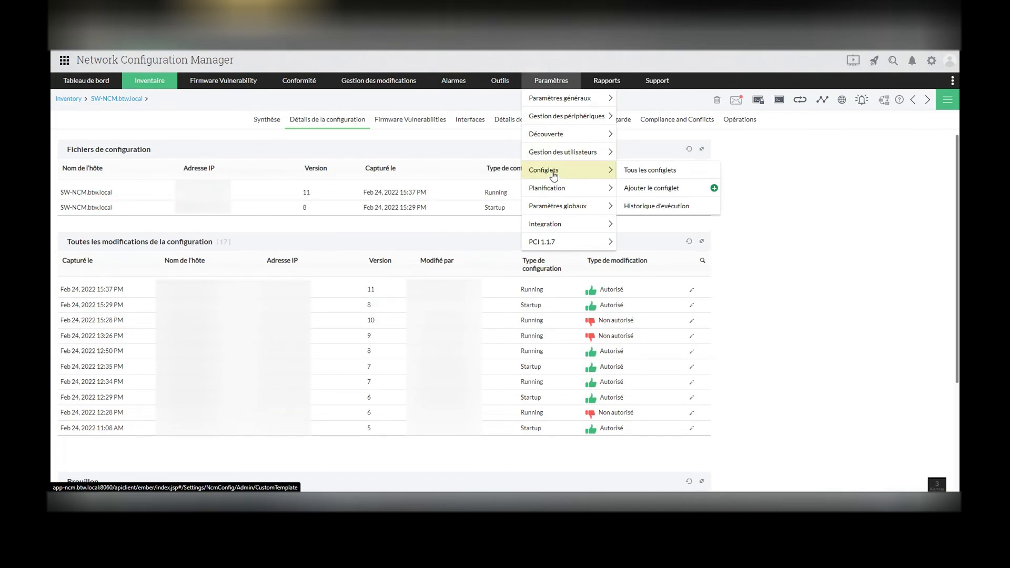
{"action": "left_click", "coordinate": [553, 175]}
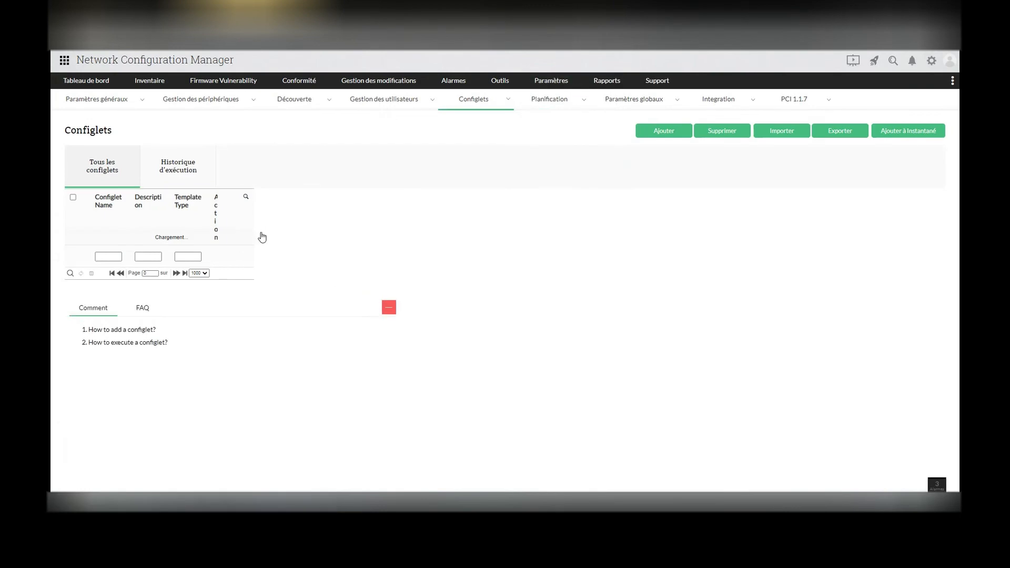
{"action": "scroll", "coordinate": [314, 286], "scroll_direction": "down", "scroll_amount": 10}
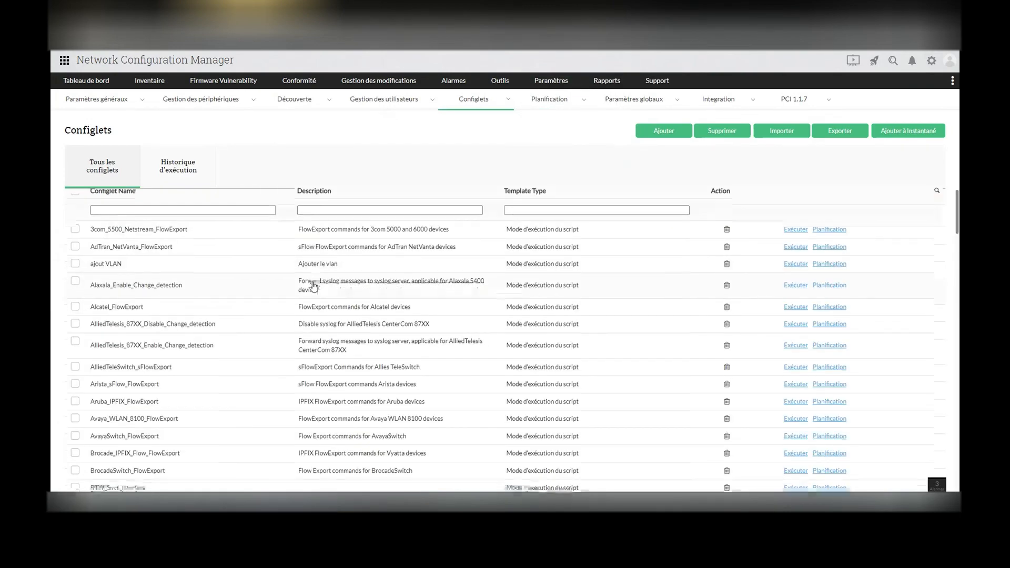
{"action": "scroll", "coordinate": [322, 311], "scroll_direction": "up", "scroll_amount": 10}
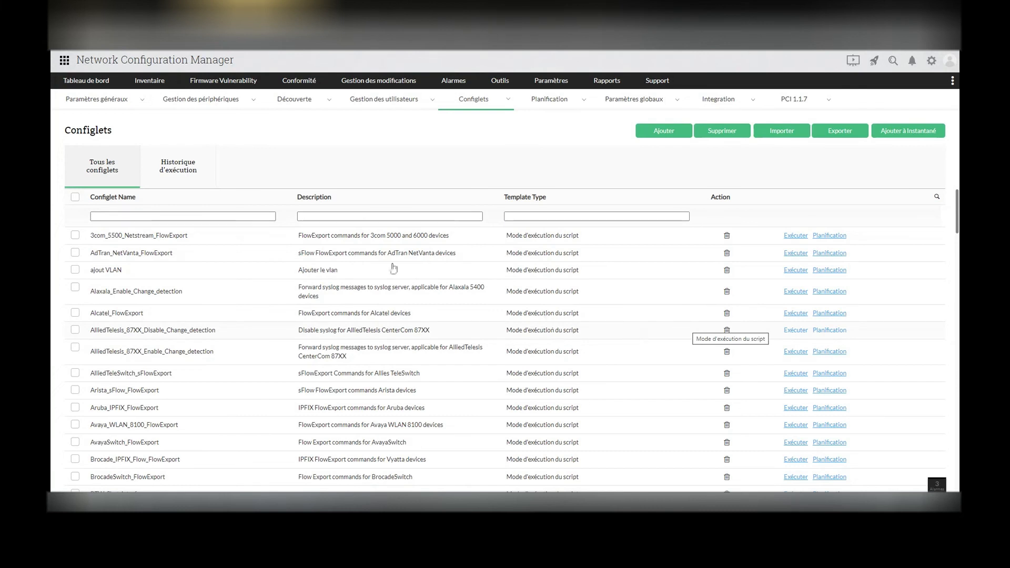
{"action": "type", "text": "bt"}
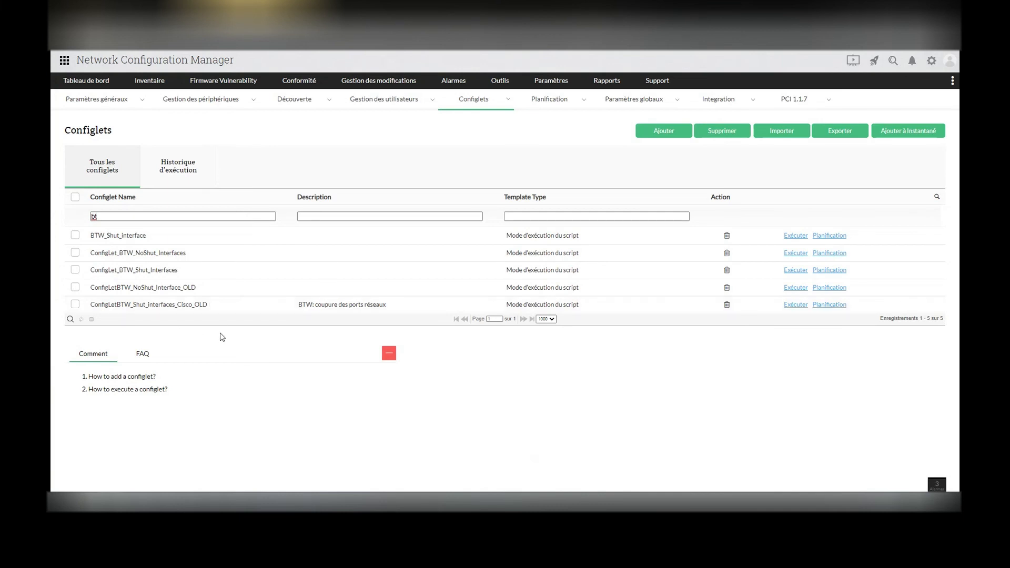
{"action": "mouse_move", "coordinate": [549, 99]}
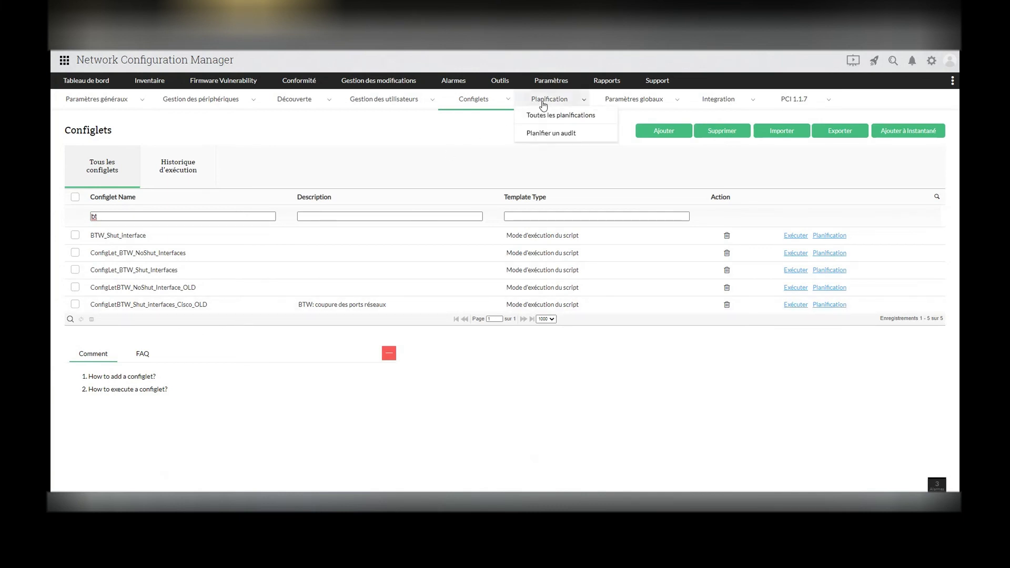
{"action": "left_click", "coordinate": [553, 119]}
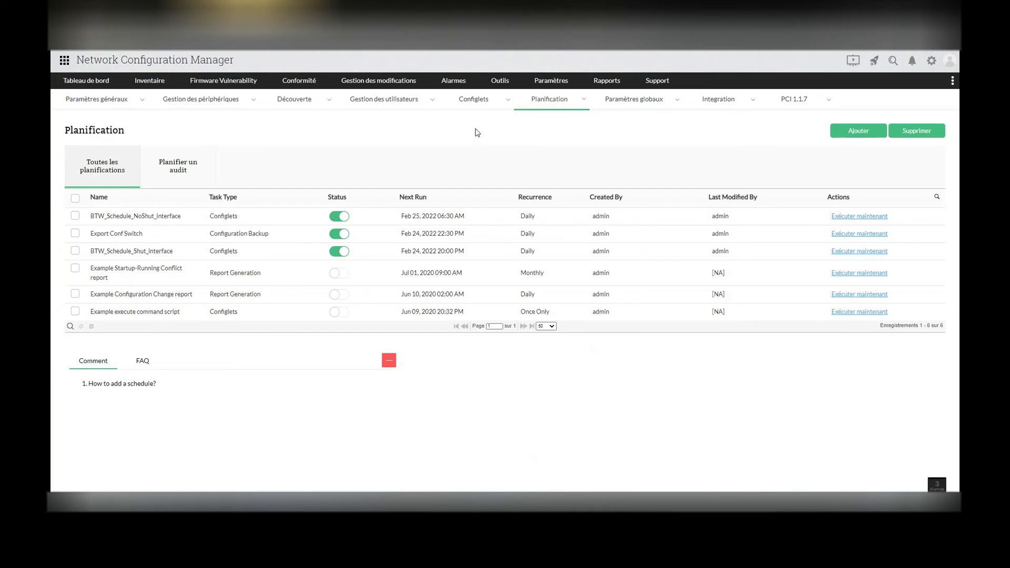
Return to the configlets, examine the script and variables of the ajout VLAN configlet, and close it unchanged.
{"action": "mouse_move", "coordinate": [483, 101]}
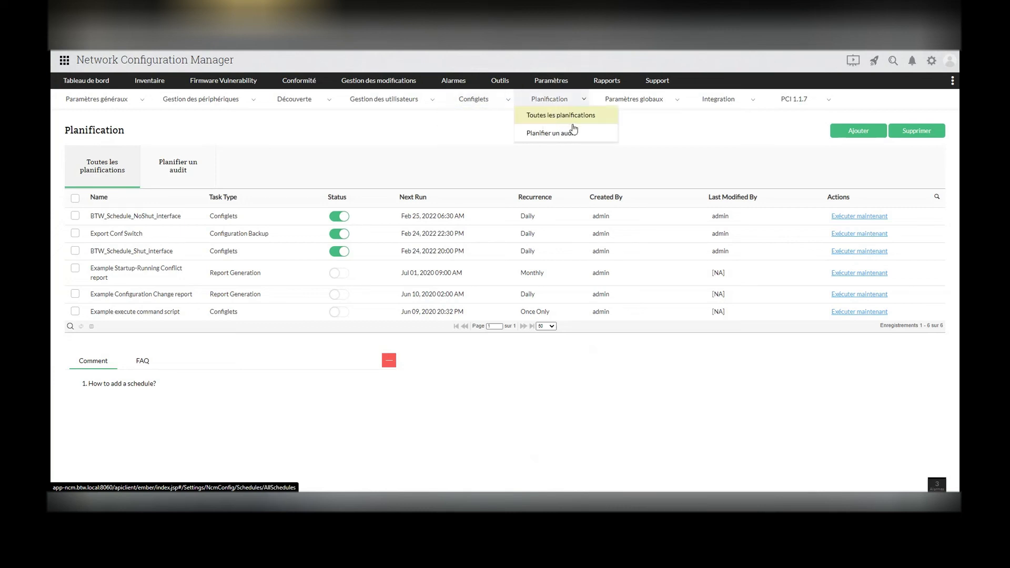
{"action": "left_click", "coordinate": [483, 105]}
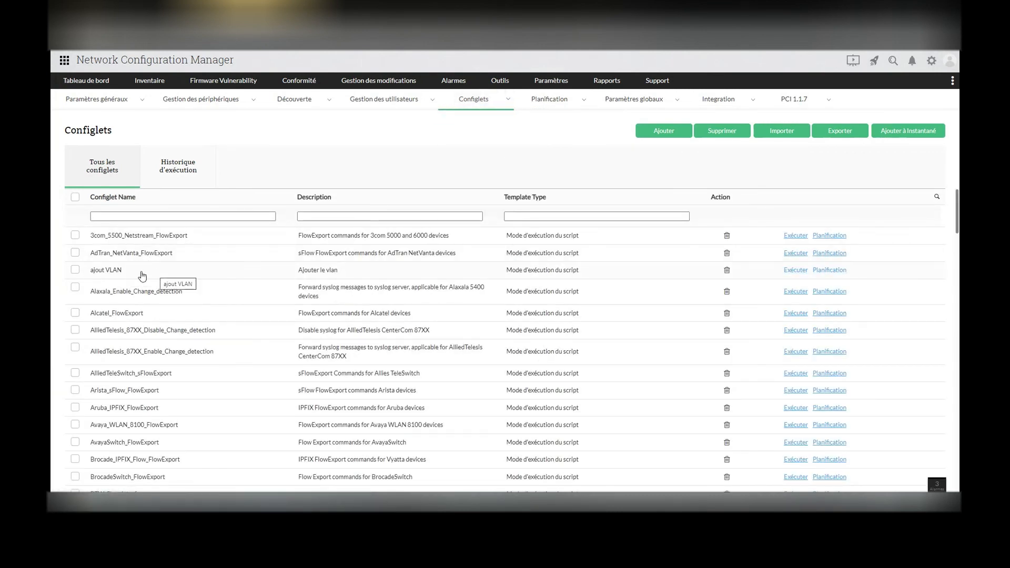
{"action": "left_click", "coordinate": [115, 274]}
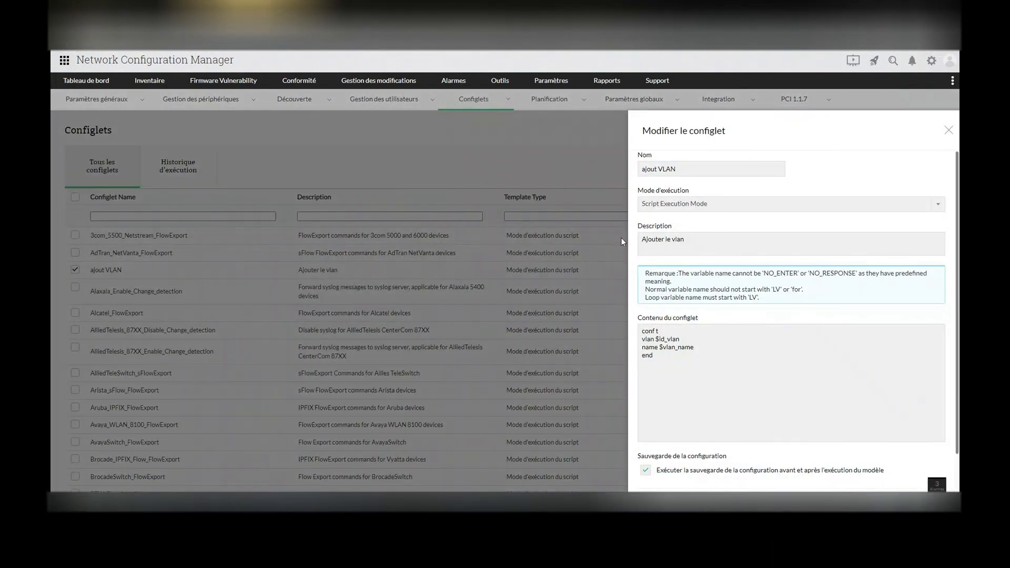
{"action": "left_click_drag", "start_coordinate": [686, 340], "coordinate": [663, 350]}
{"action": "left_click", "coordinate": [697, 350]}
{"action": "left_click", "coordinate": [947, 130]}
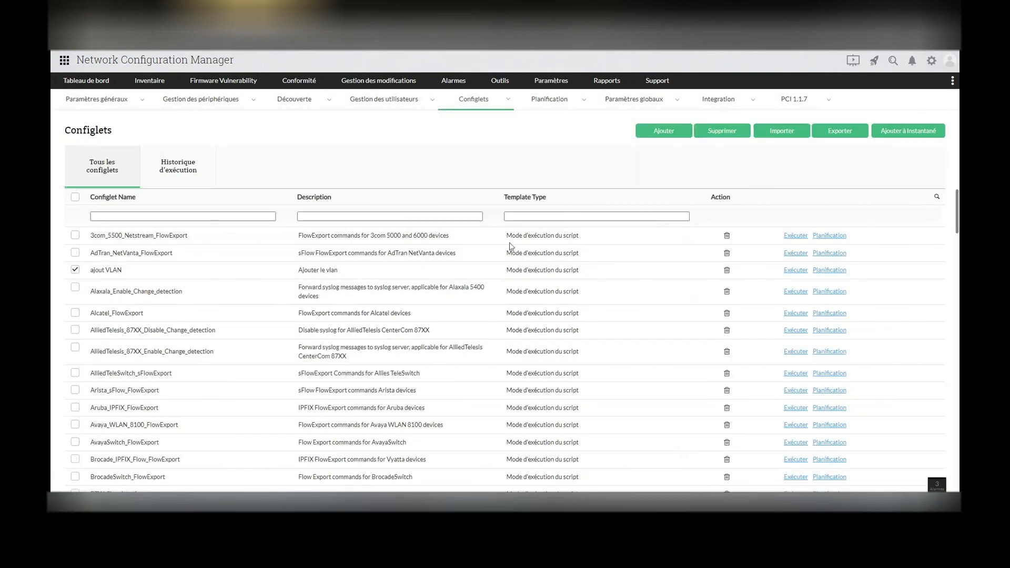
Prepare the ajout VLAN configlet for execution with id_vlan 700 and vlan_name Test Webinar, identical for all devices.
{"action": "left_click", "coordinate": [788, 271]}
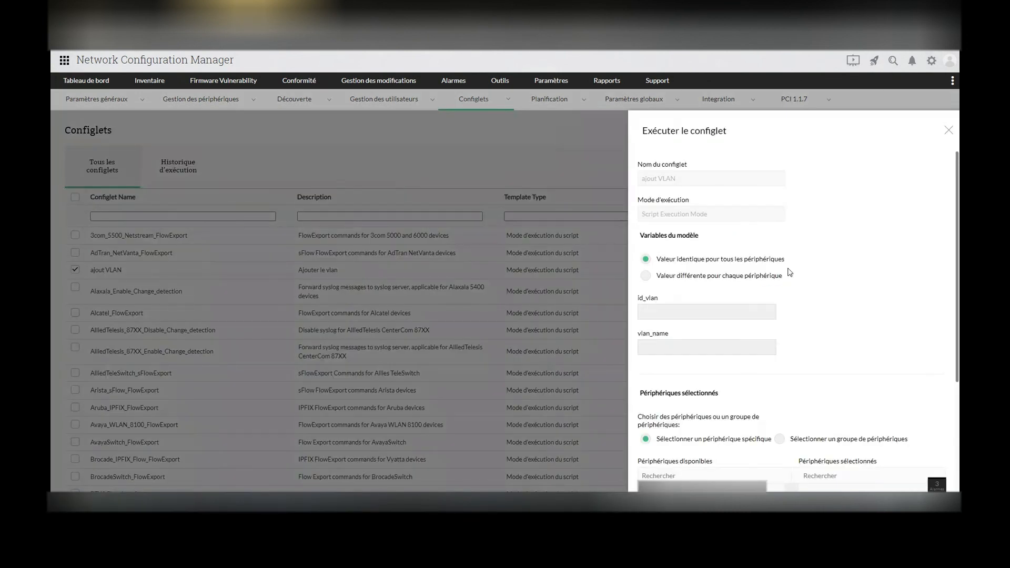
{"action": "left_click", "coordinate": [674, 349]}
{"action": "left_click", "coordinate": [674, 312]}
{"action": "left_click", "coordinate": [682, 347]}
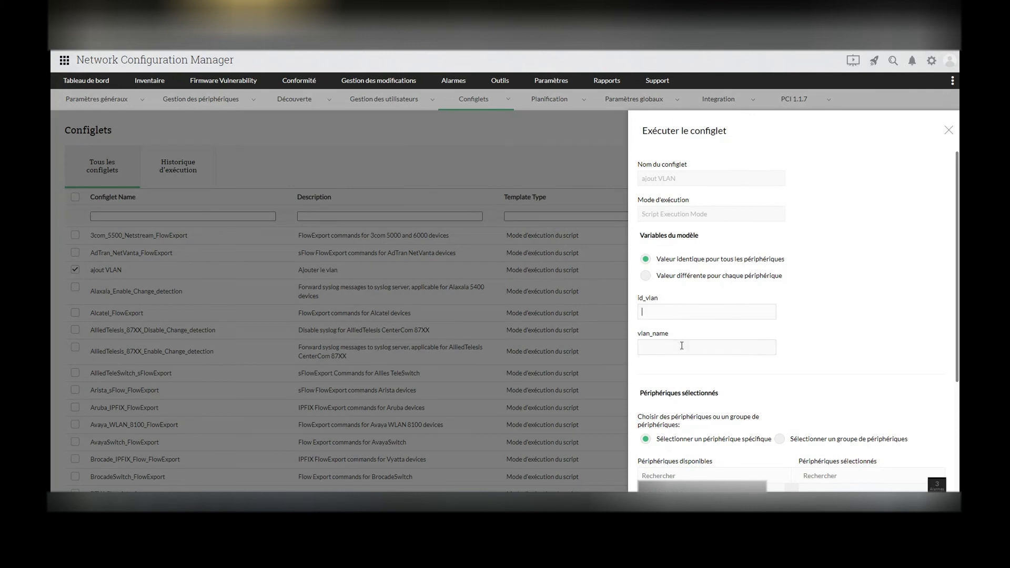
{"action": "left_click", "coordinate": [672, 347]}
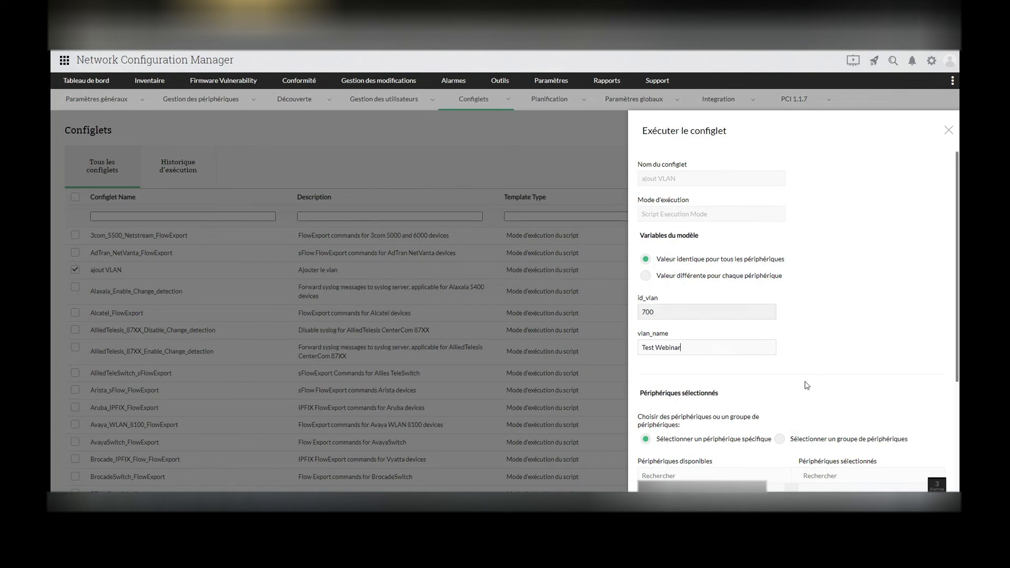
Add the target switch to the selected devices, check the VLAN values, and execute the configlet without a configuration backup.
{"action": "scroll", "coordinate": [786, 384], "scroll_direction": "down", "scroll_amount": 4}
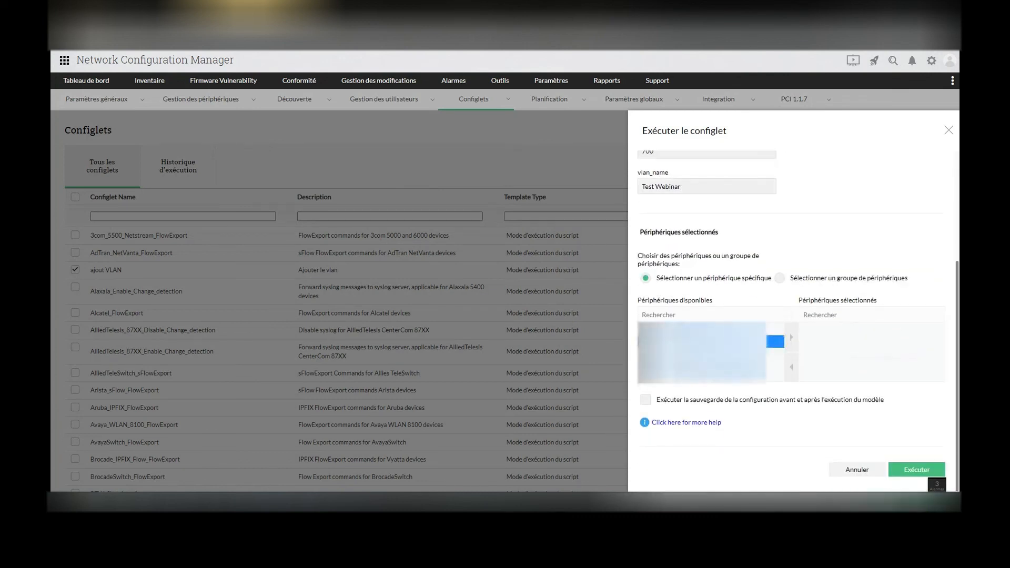
{"action": "left_click", "coordinate": [784, 337]}
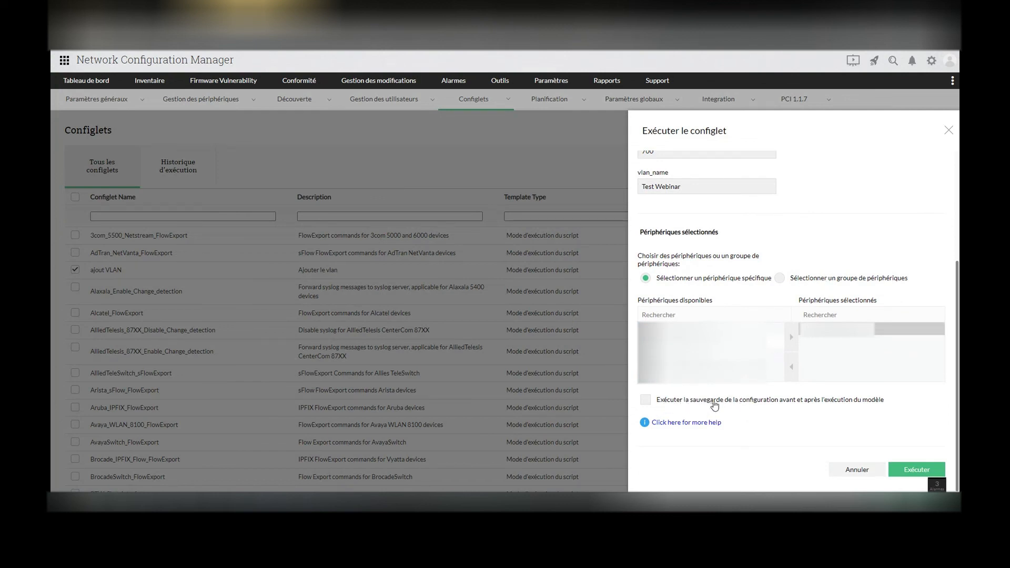
{"action": "scroll", "coordinate": [840, 382], "scroll_direction": "up", "scroll_amount": 3}
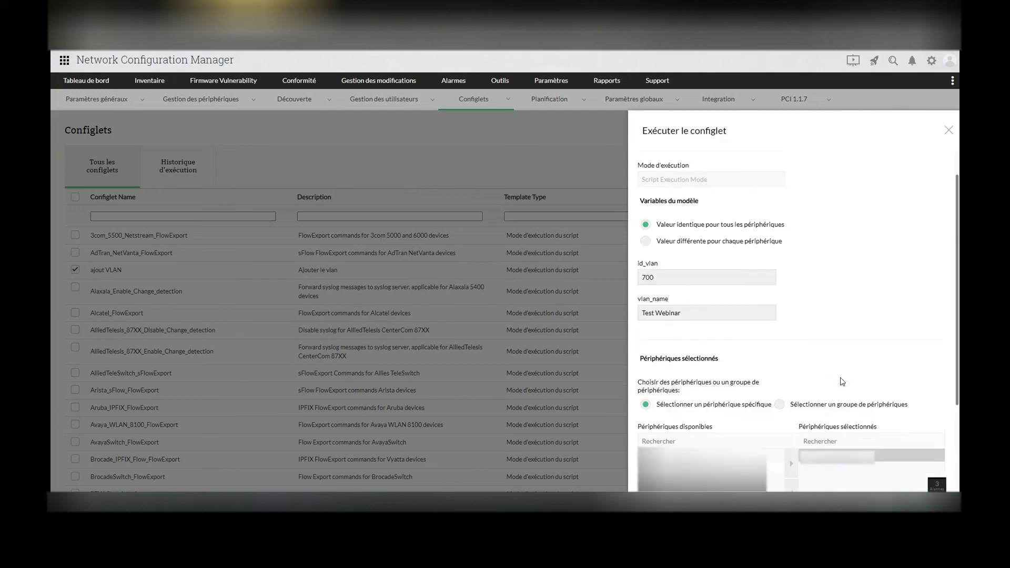
{"action": "scroll", "coordinate": [840, 382], "scroll_direction": "down", "scroll_amount": 3}
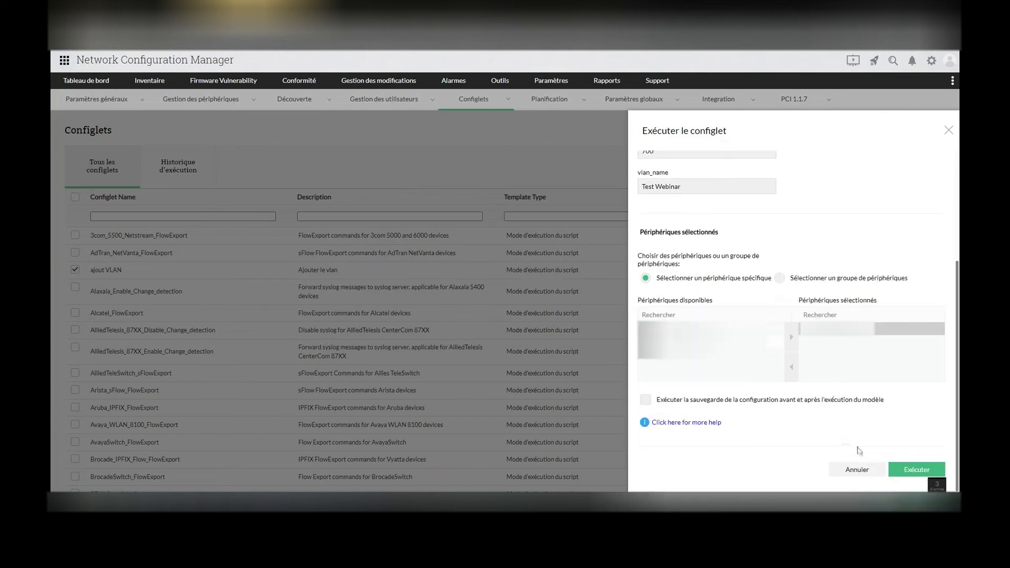
{"action": "left_click", "coordinate": [904, 470]}
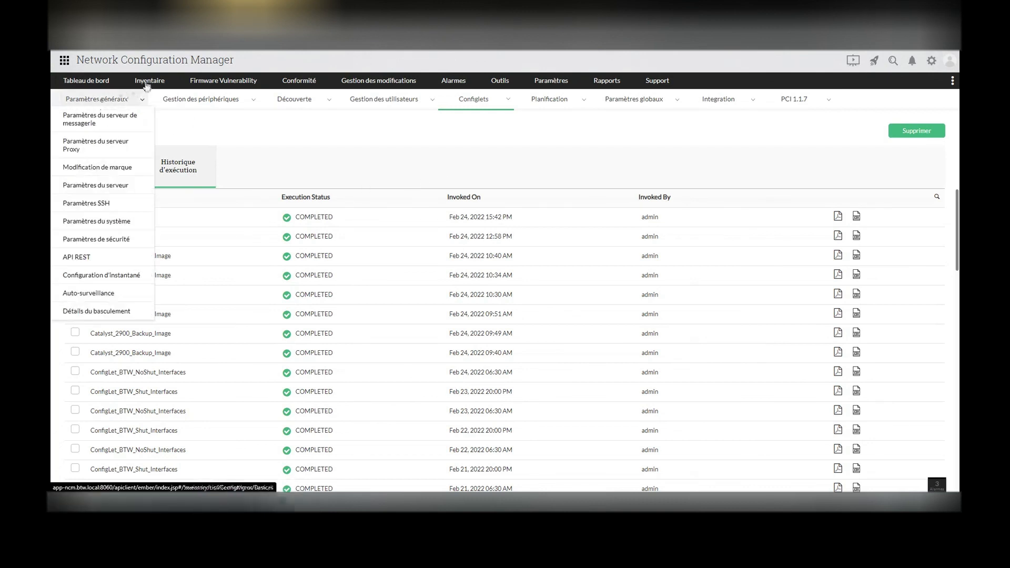
Check the operation status of SW-NCM.btw.local in the inventory, and refresh the VLAN details among its interfaces to look for VLAN 700.
{"action": "mouse_move", "coordinate": [148, 82]}
{"action": "left_click", "coordinate": [150, 100]}
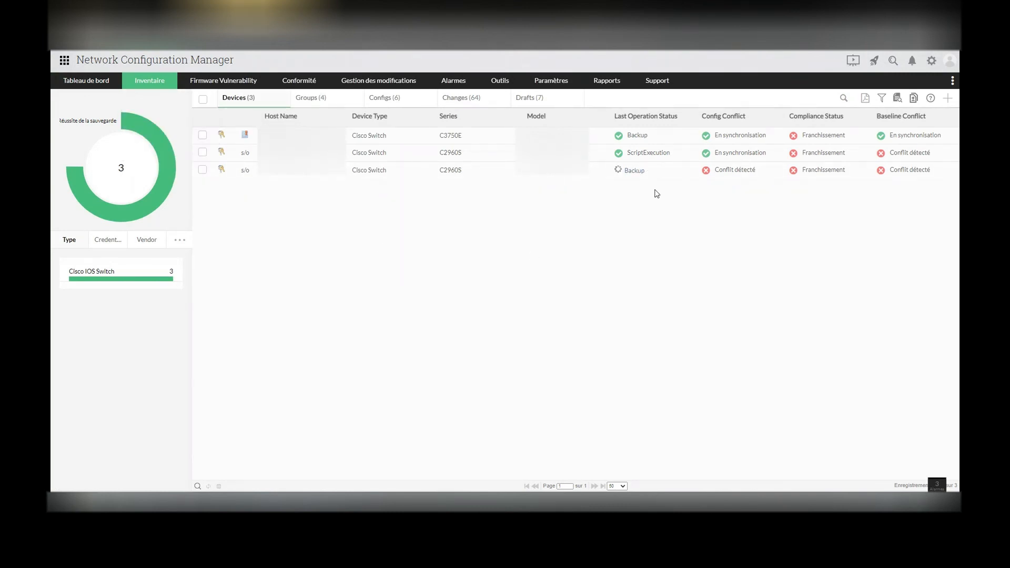
{"action": "left_click", "coordinate": [315, 176]}
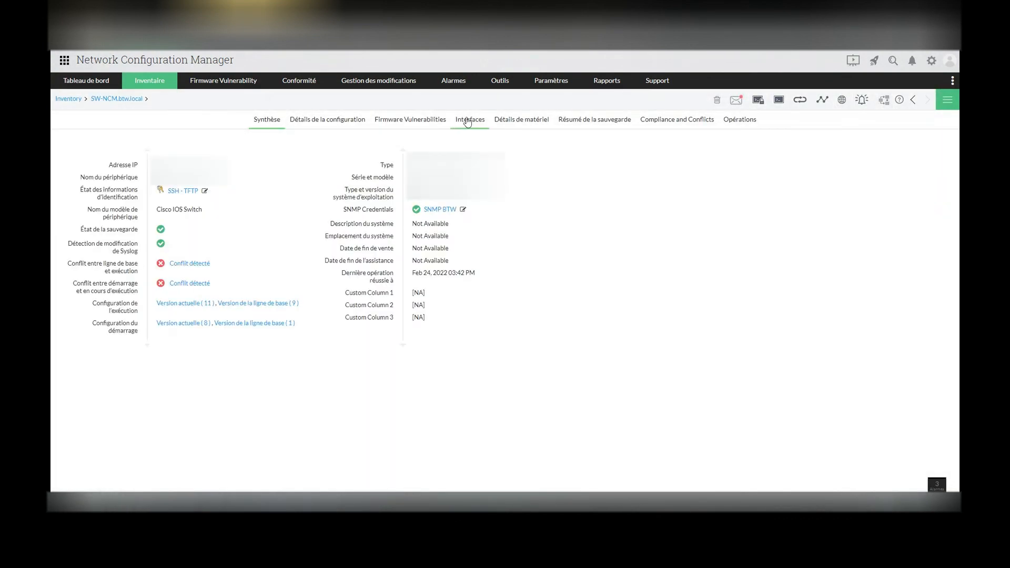
{"action": "left_click", "coordinate": [468, 122]}
{"action": "scroll", "coordinate": [602, 222], "scroll_direction": "down", "scroll_amount": 10}
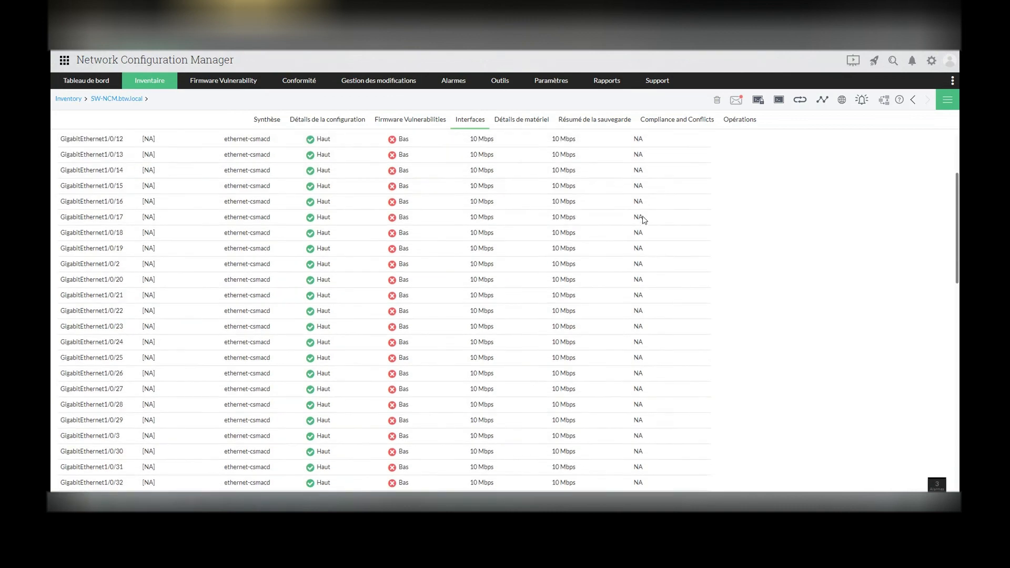
{"action": "scroll", "coordinate": [602, 223], "scroll_direction": "down", "scroll_amount": 4}
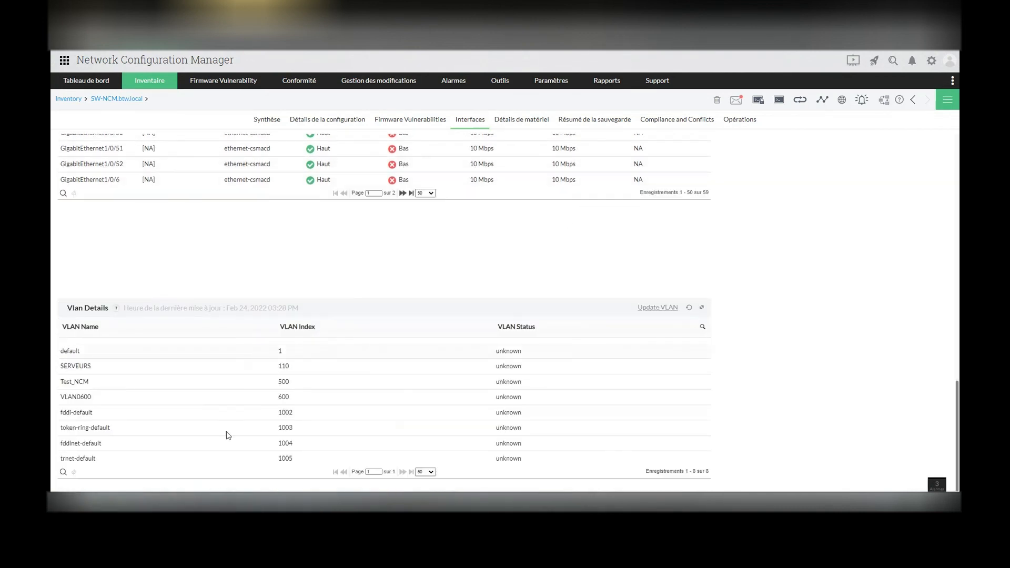
{"action": "left_click", "coordinate": [688, 309]}
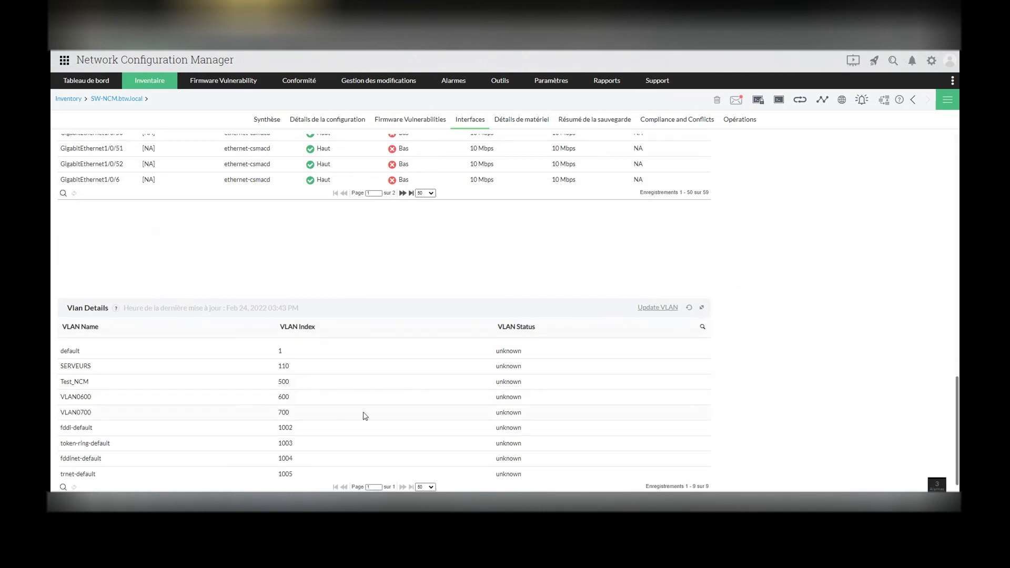
Review the switch's VLAN details and interface list.
{"action": "scroll", "coordinate": [362, 416], "scroll_direction": "up", "scroll_amount": 6}
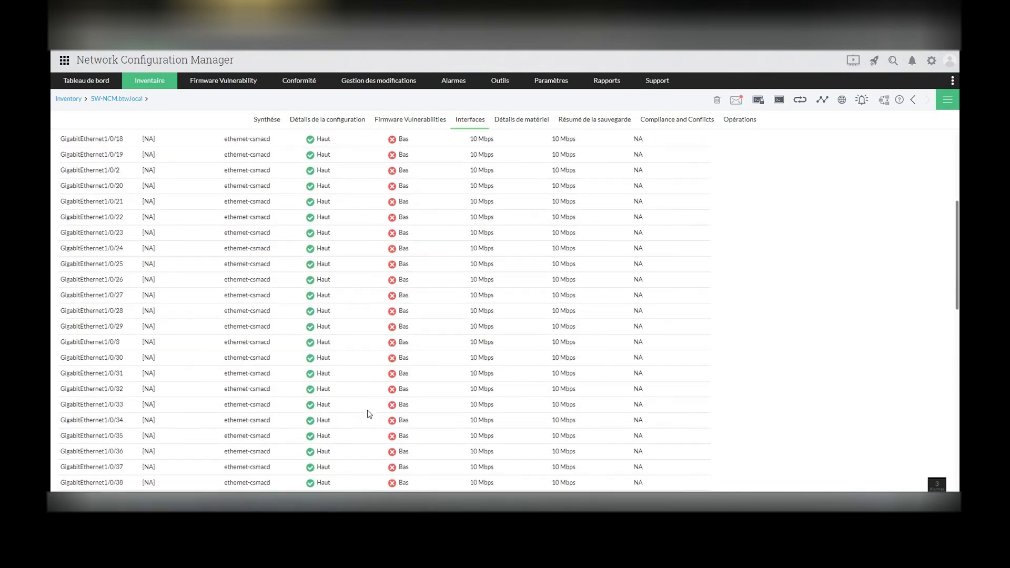
{"action": "scroll", "coordinate": [764, 210], "scroll_direction": "down", "scroll_amount": 6}
{"action": "scroll", "coordinate": [803, 189], "scroll_direction": "up", "scroll_amount": 10}
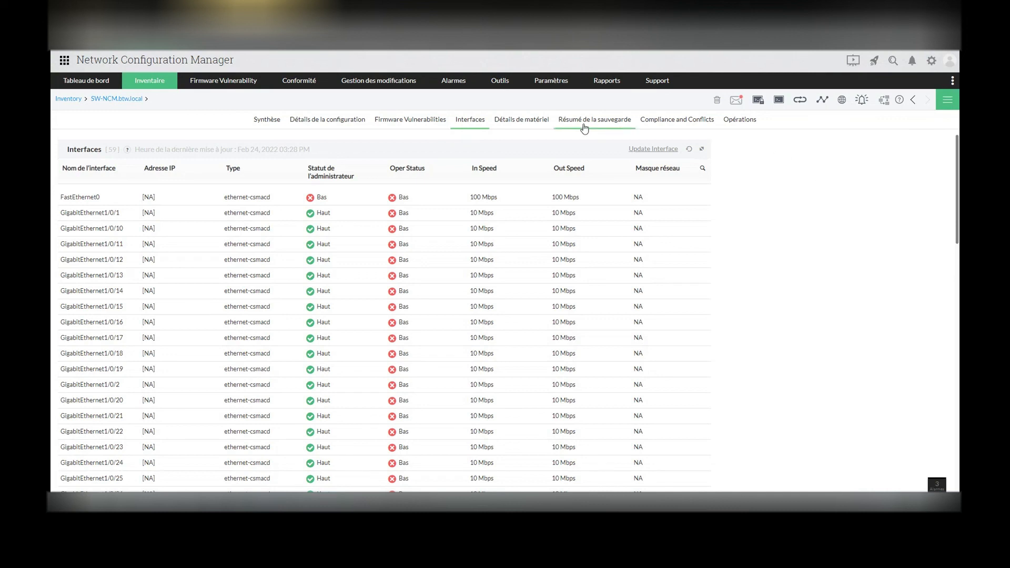
Go to the summary of SW-NCM.btw.local, ping the switch from there, and dismiss the ping result.
{"action": "left_click", "coordinate": [275, 122]}
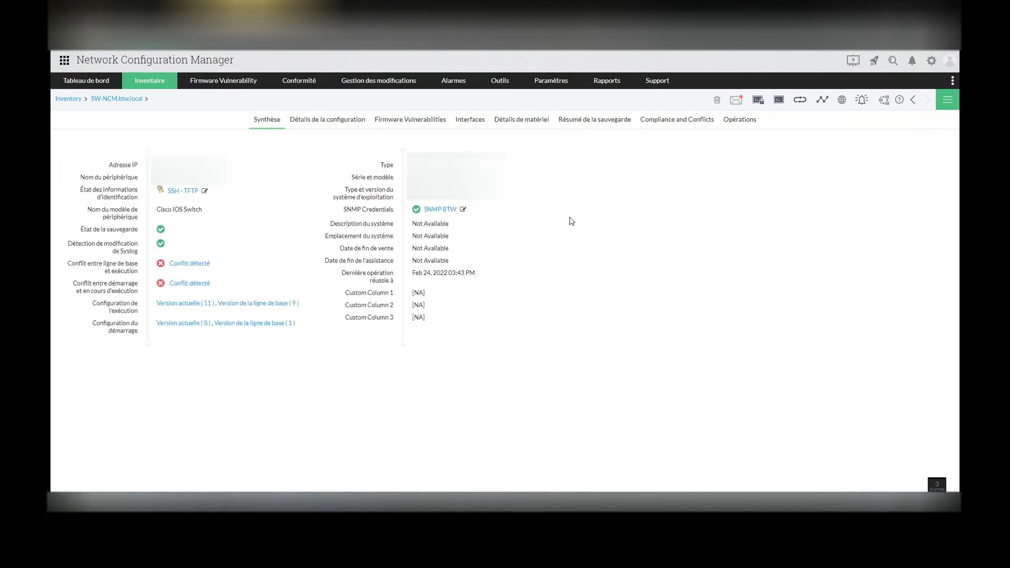
{"action": "mouse_move", "coordinate": [598, 91]}
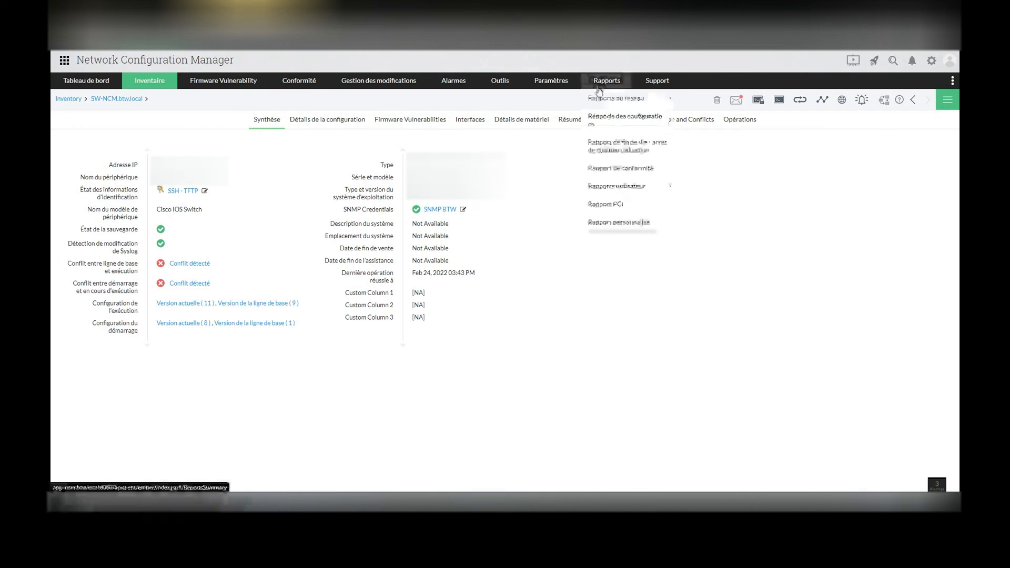
{"action": "mouse_move", "coordinate": [500, 84]}
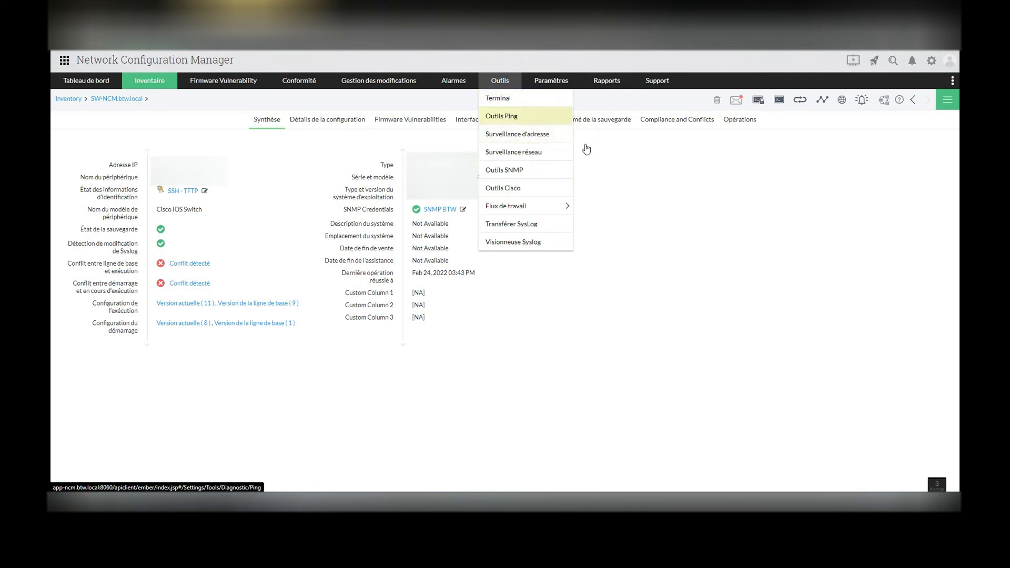
{"action": "left_click", "coordinate": [799, 100]}
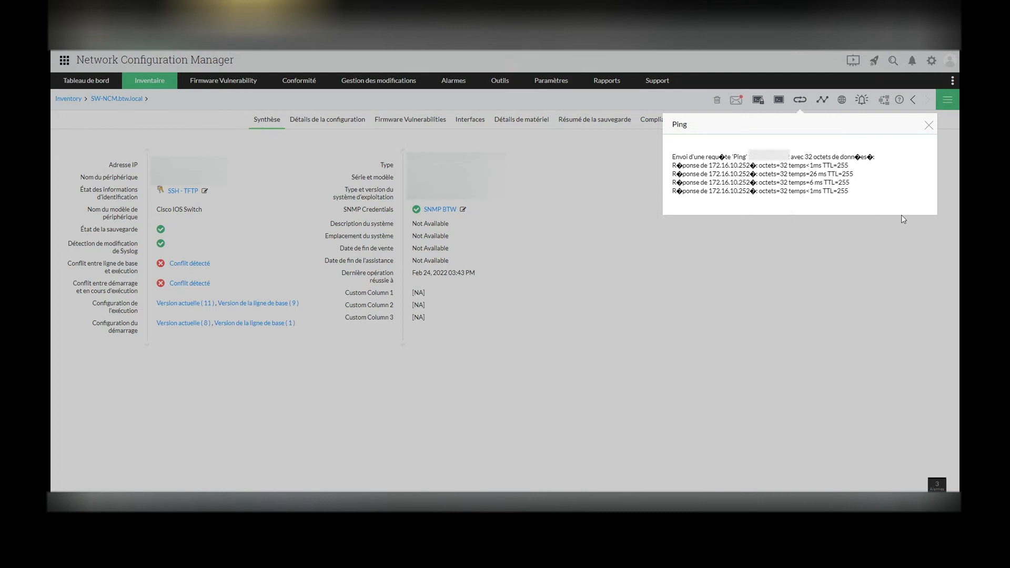
{"action": "left_click", "coordinate": [929, 126]}
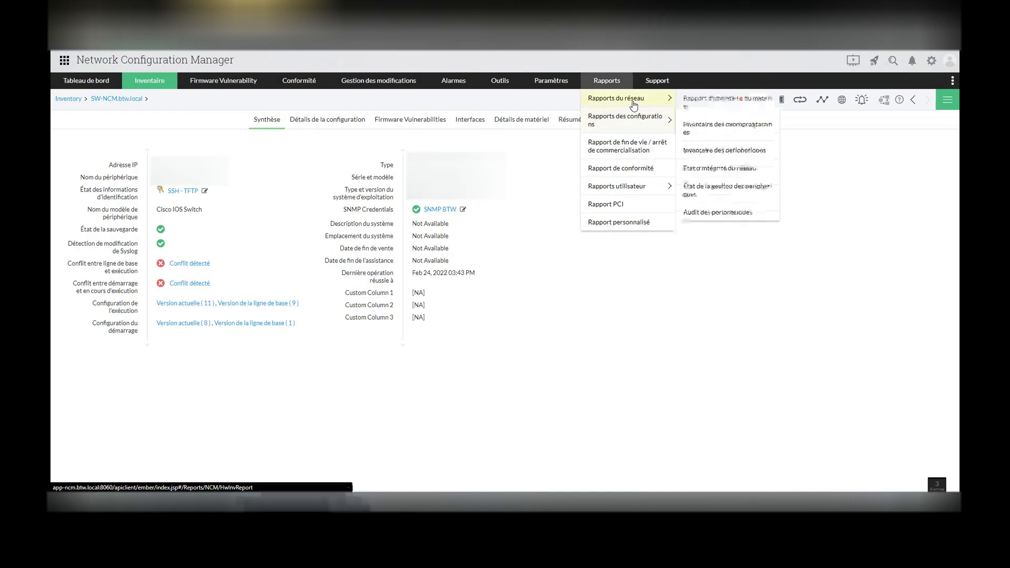
Open the device inventory report and expand both Cisco Switch series, C3750E and C2960S, to view their host names and IP addresses.
{"action": "left_click", "coordinate": [618, 86]}
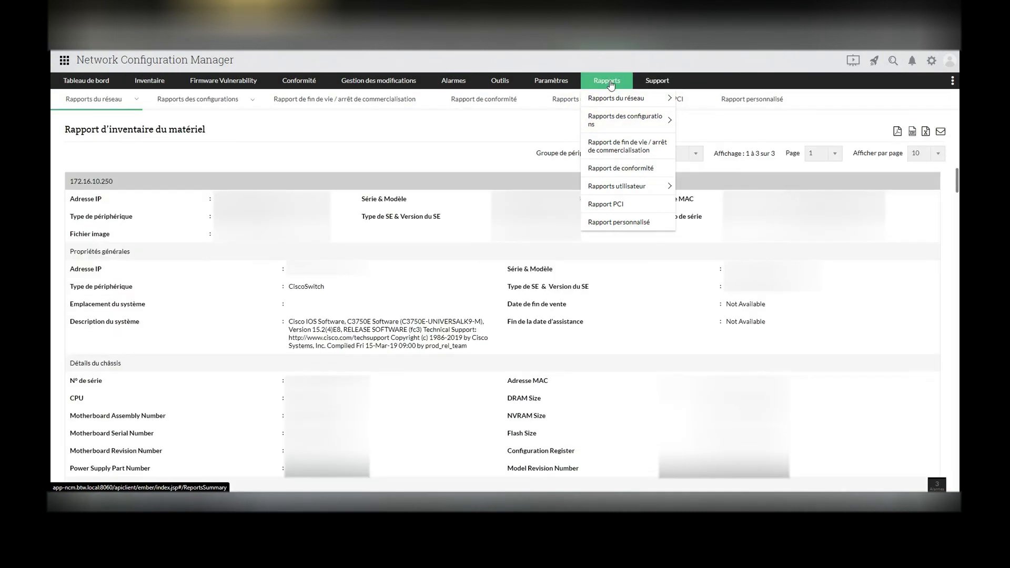
{"action": "left_click", "coordinate": [610, 86]}
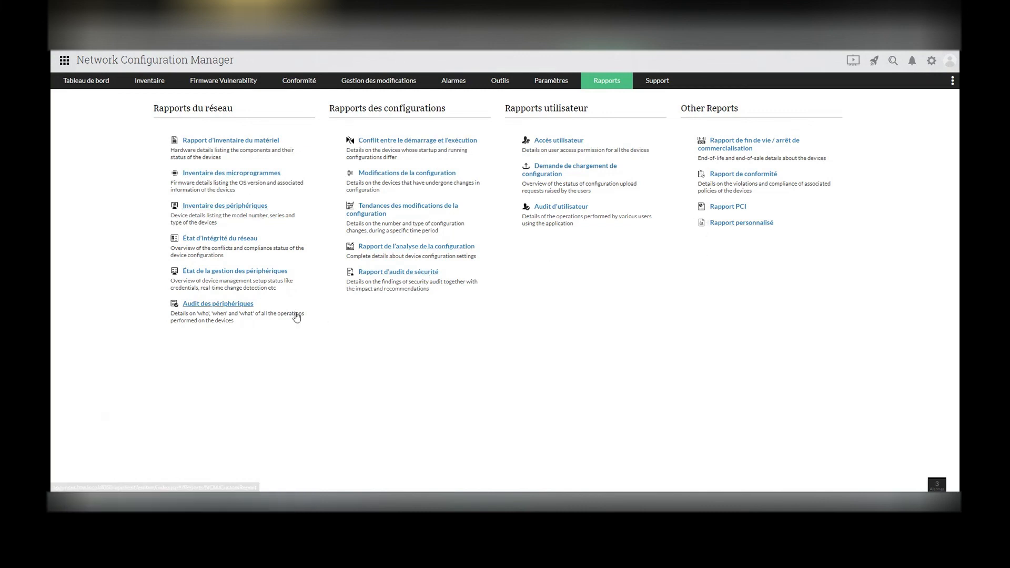
{"action": "left_click", "coordinate": [227, 212]}
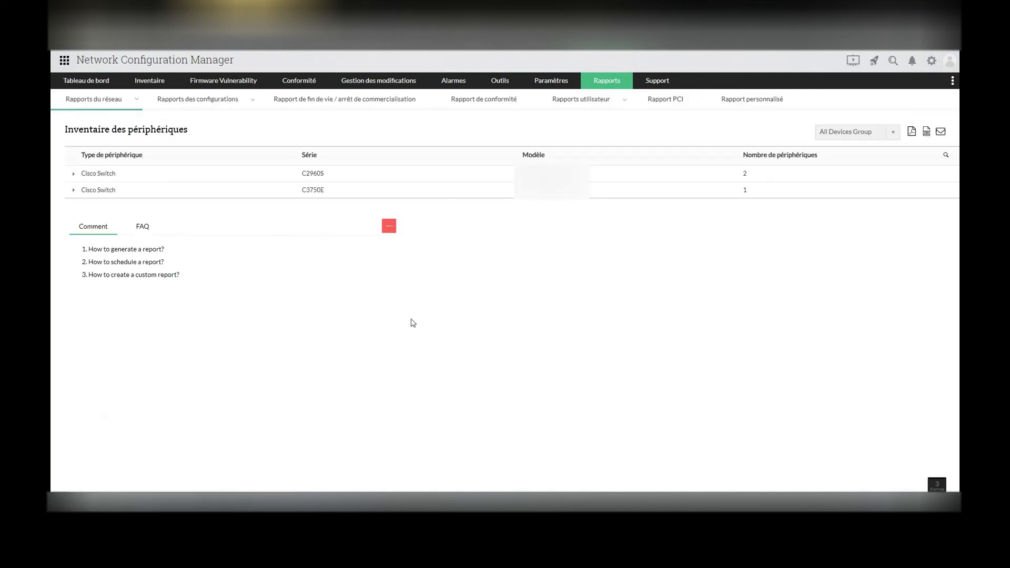
{"action": "left_click", "coordinate": [74, 190]}
{"action": "left_click", "coordinate": [74, 173]}
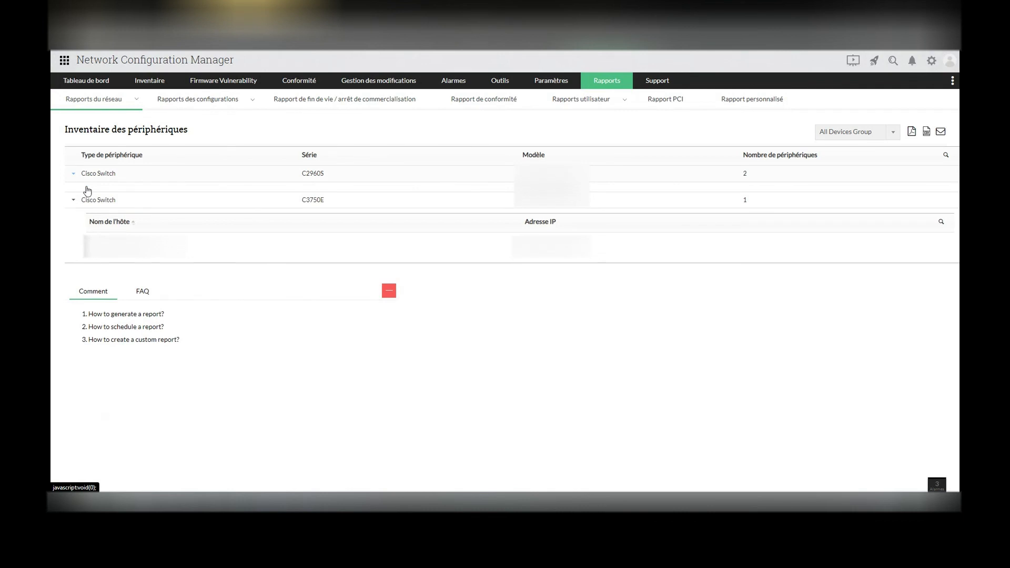
Export the device inventory report as a PDF, read through its pages, and return to the reports.
{"action": "left_click", "coordinate": [912, 133]}
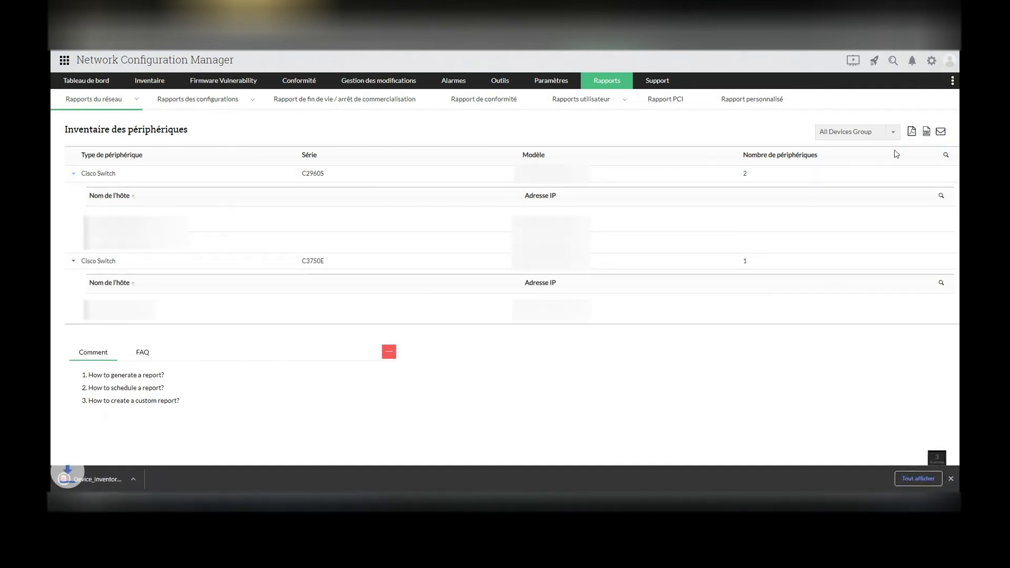
{"action": "left_click", "coordinate": [89, 478]}
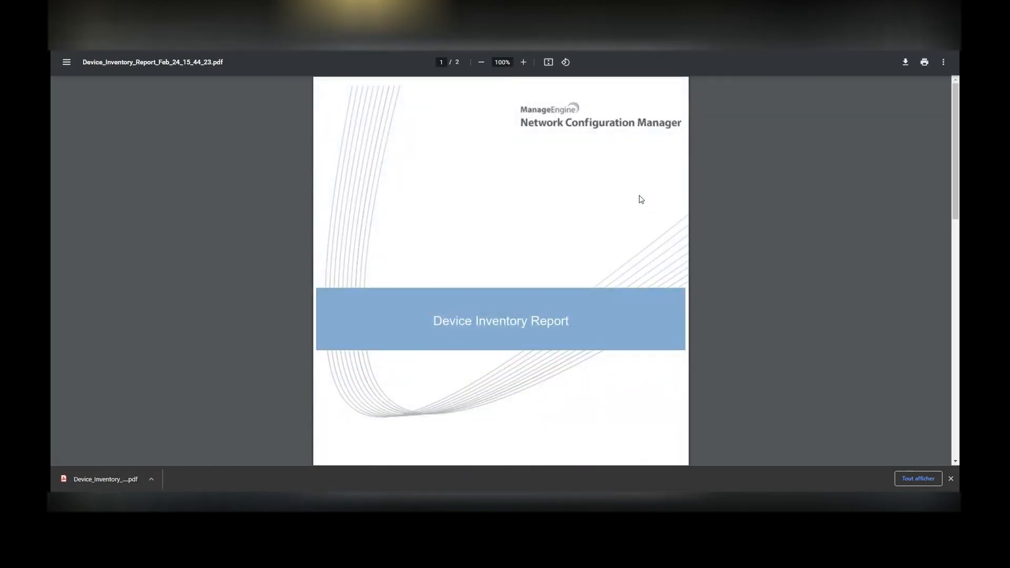
{"action": "scroll", "coordinate": [640, 219], "scroll_direction": "down", "scroll_amount": 10}
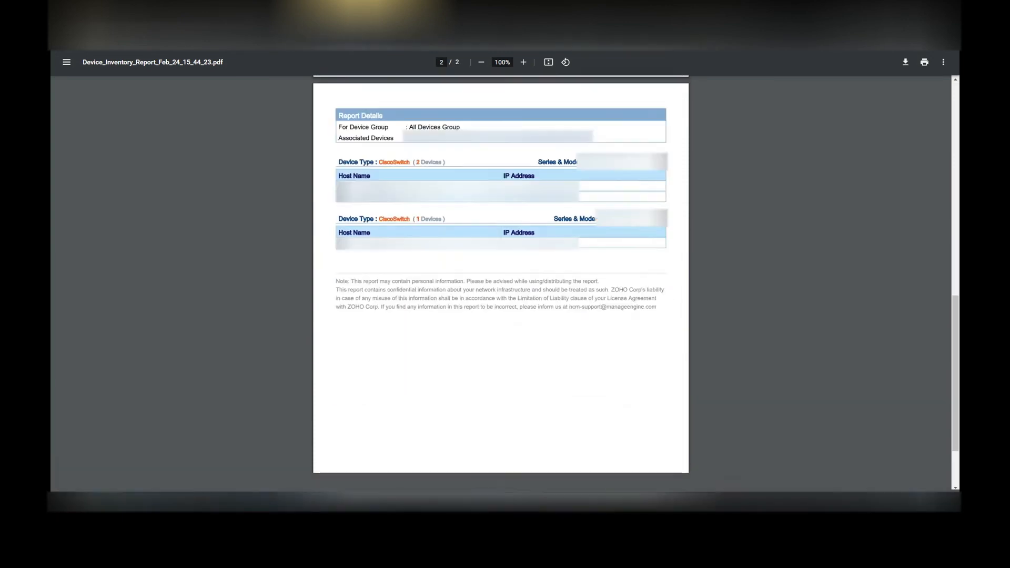
{"action": "scroll", "coordinate": [640, 218], "scroll_direction": "up", "scroll_amount": 5}
{"action": "scroll", "coordinate": [640, 218], "scroll_direction": "down", "scroll_amount": 5}
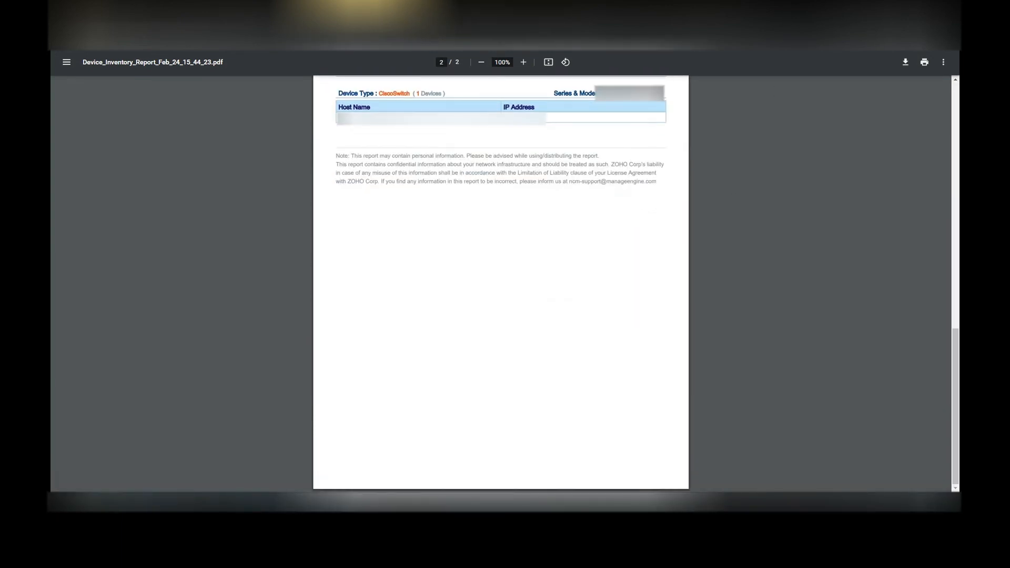
{"action": "left_click", "coordinate": [411, 8]}
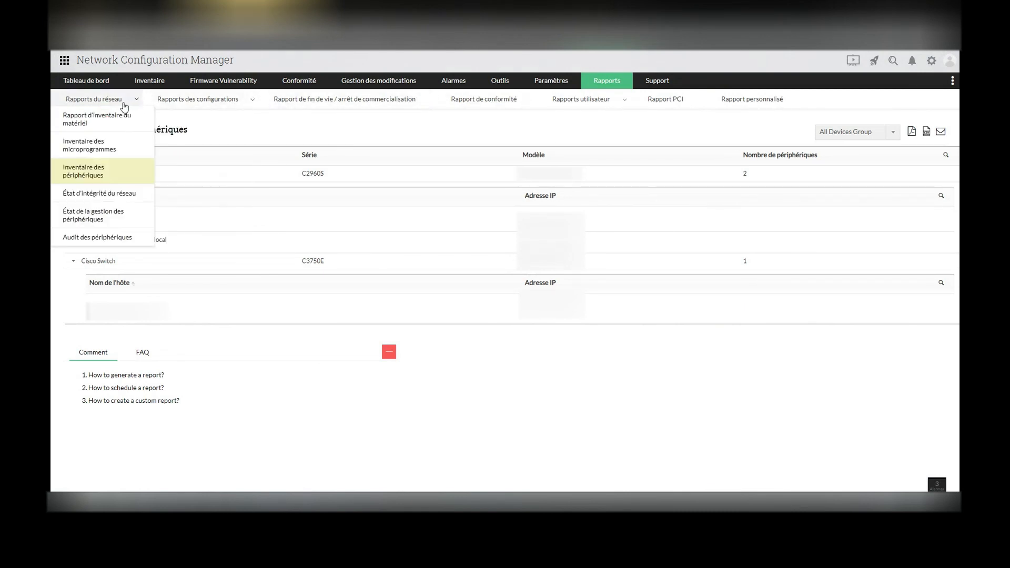
Switch to the ManageEngine website, look through its products and key solutions, and bring up the NCM edition comparison.
{"action": "mouse_move", "coordinate": [103, 87]}
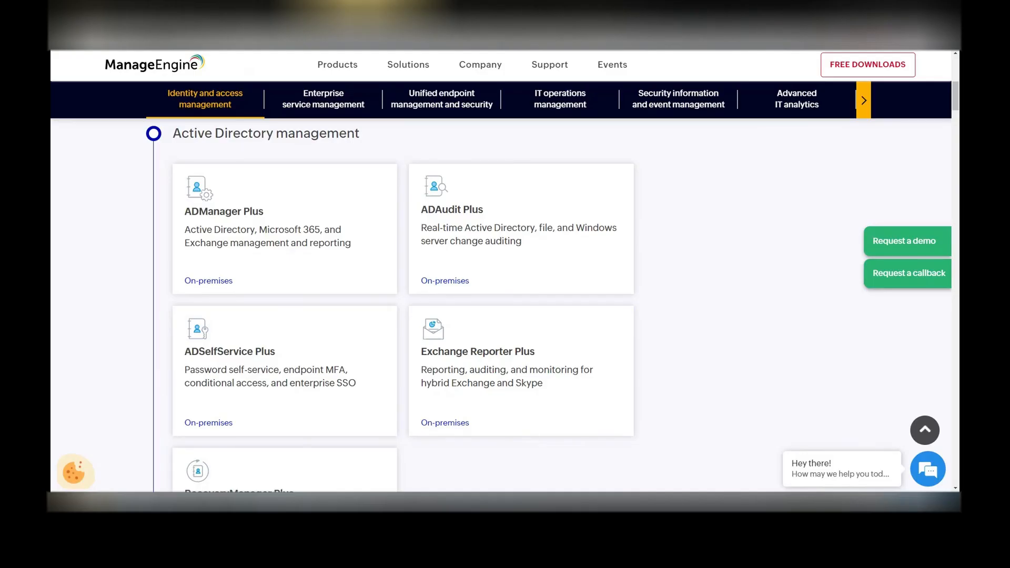
{"action": "left_click", "coordinate": [347, 67]}
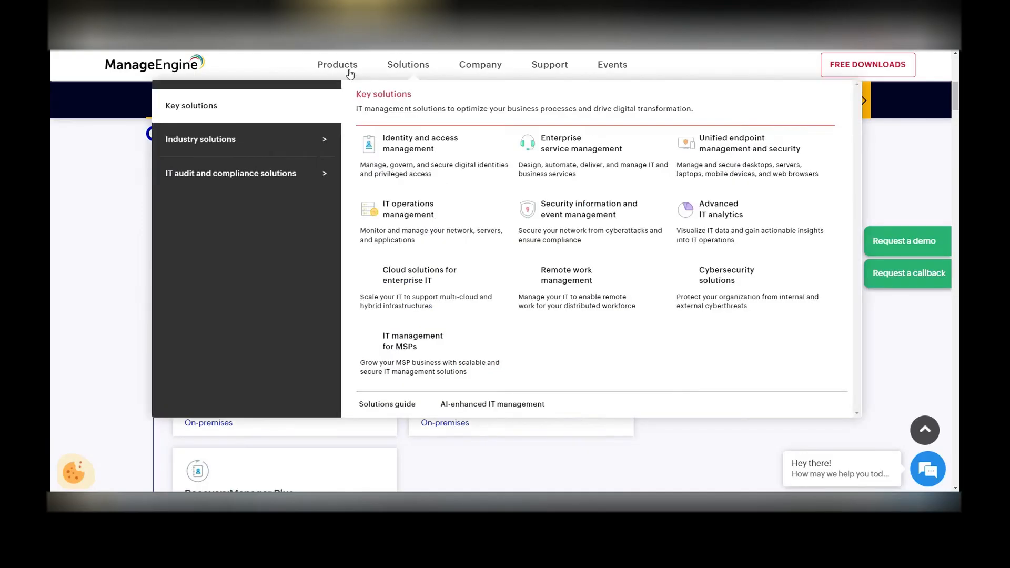
{"action": "left_click", "coordinate": [408, 65]}
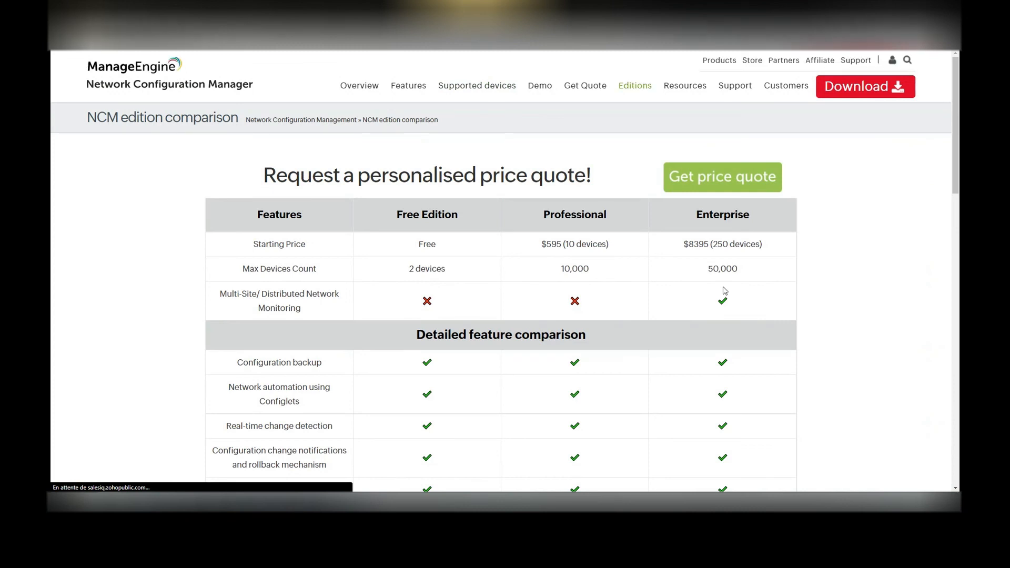
Examine the starting prices, device limits and detailed features of the Free, Professional and Enterprise editions.
{"action": "scroll", "coordinate": [877, 260], "scroll_direction": "down", "scroll_amount": 1}
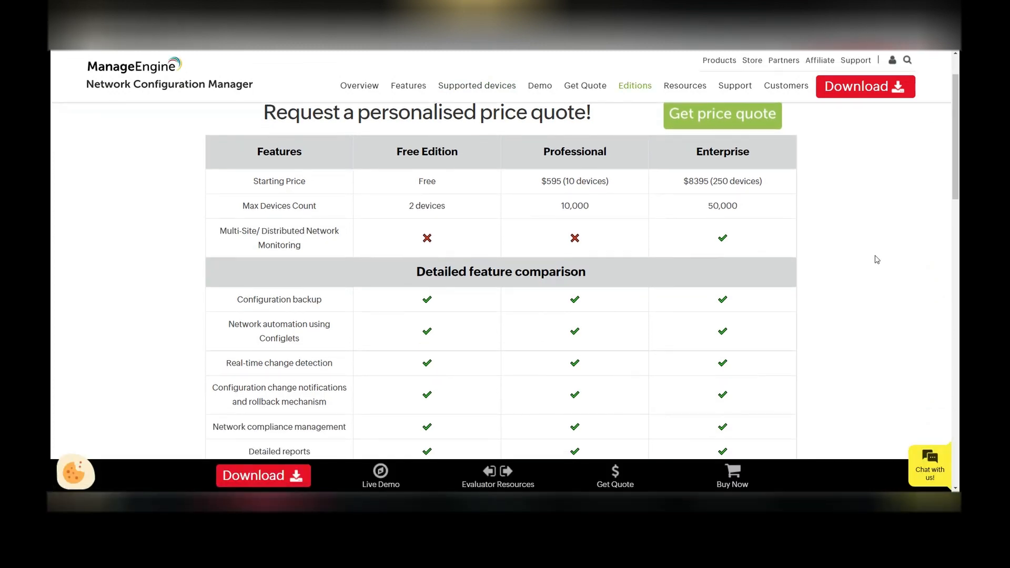
{"action": "scroll", "coordinate": [877, 259], "scroll_direction": "up", "scroll_amount": 1}
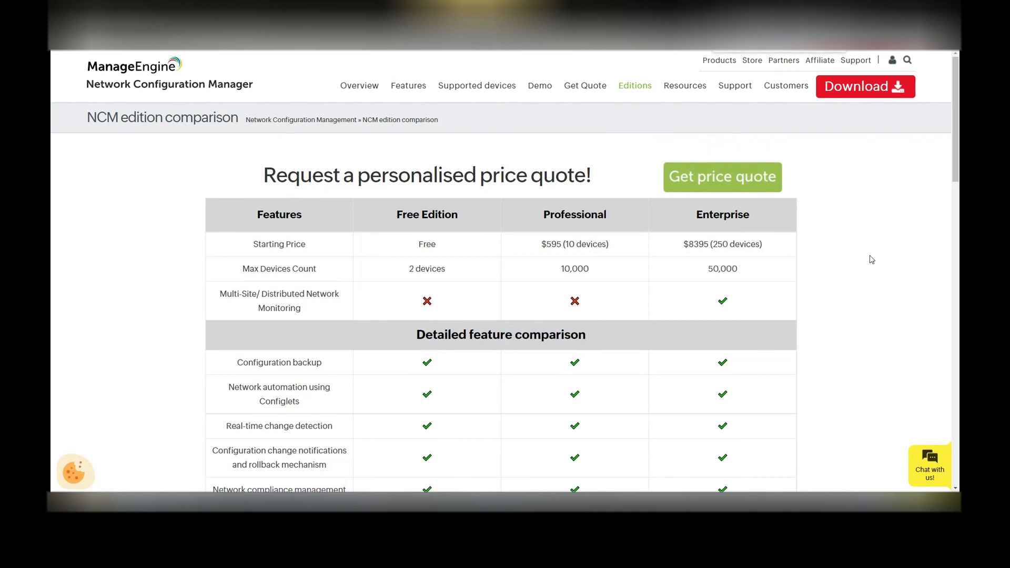
{"action": "key", "text": "ctrl+minus"}
{"action": "key", "text": "ctrl+minus"}
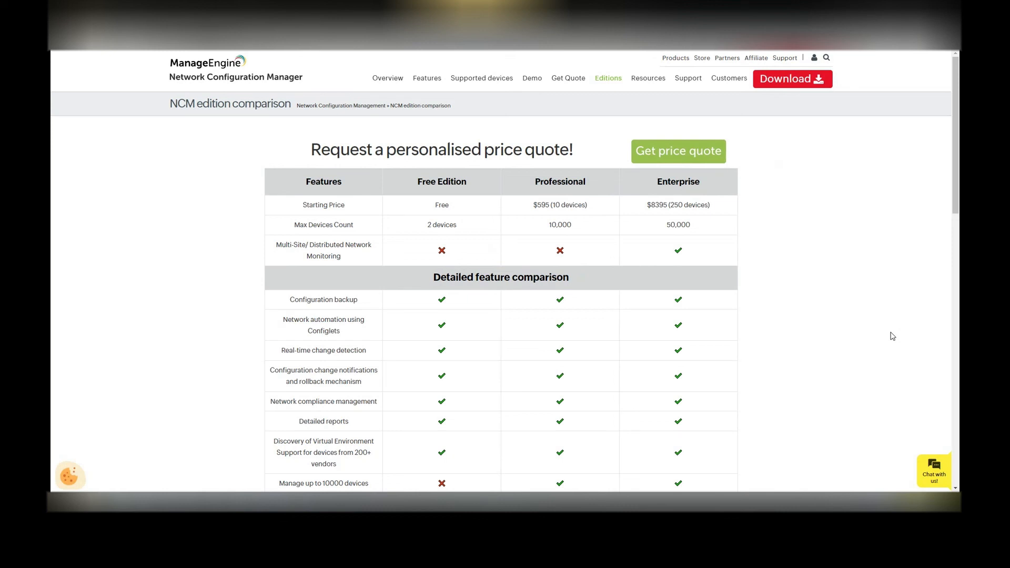
{"action": "scroll", "coordinate": [743, 349], "scroll_direction": "down", "scroll_amount": 4}
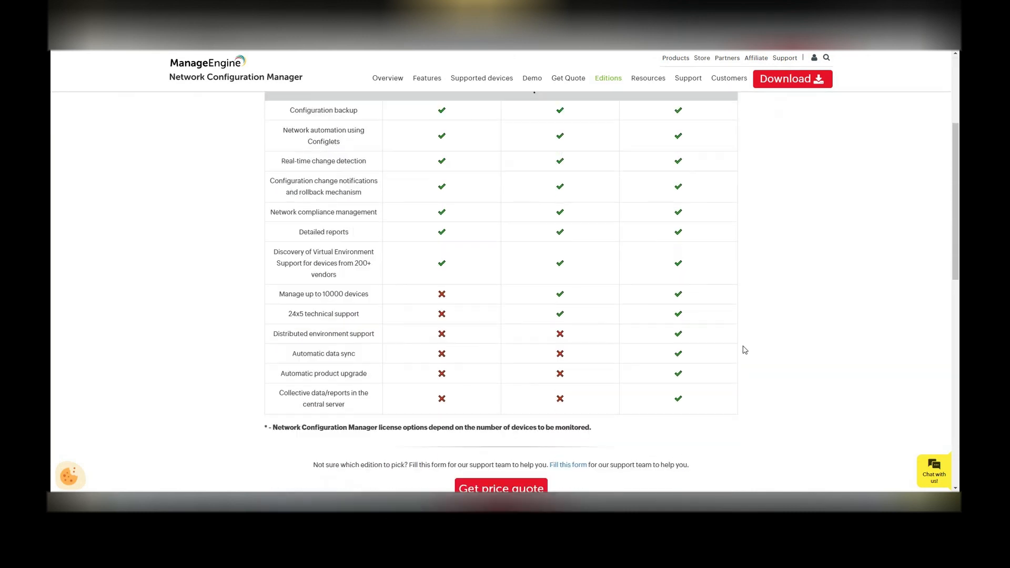
{"action": "scroll", "coordinate": [745, 350], "scroll_direction": "up", "scroll_amount": 1}
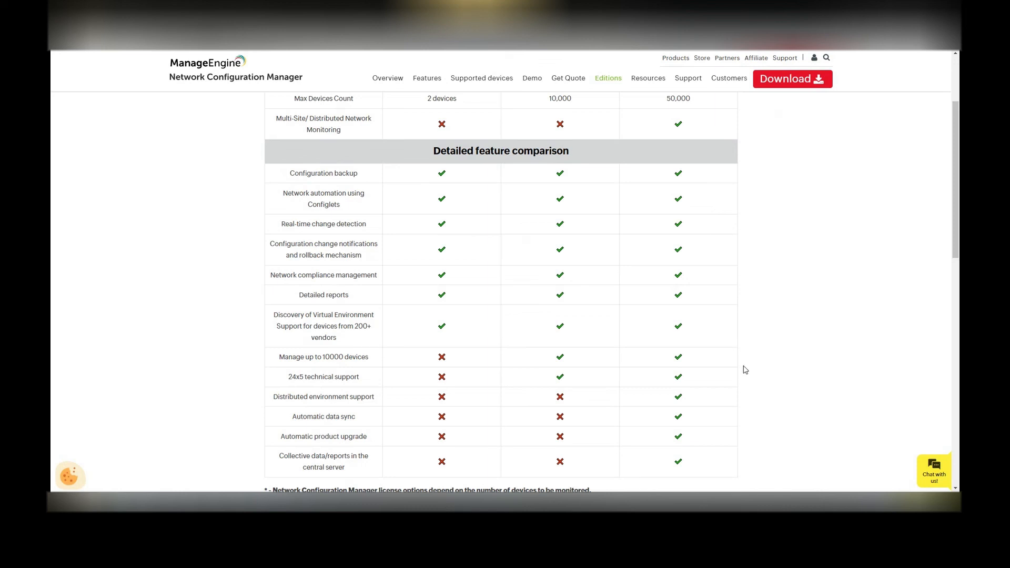
{"action": "scroll", "coordinate": [746, 370], "scroll_direction": "down", "scroll_amount": 1}
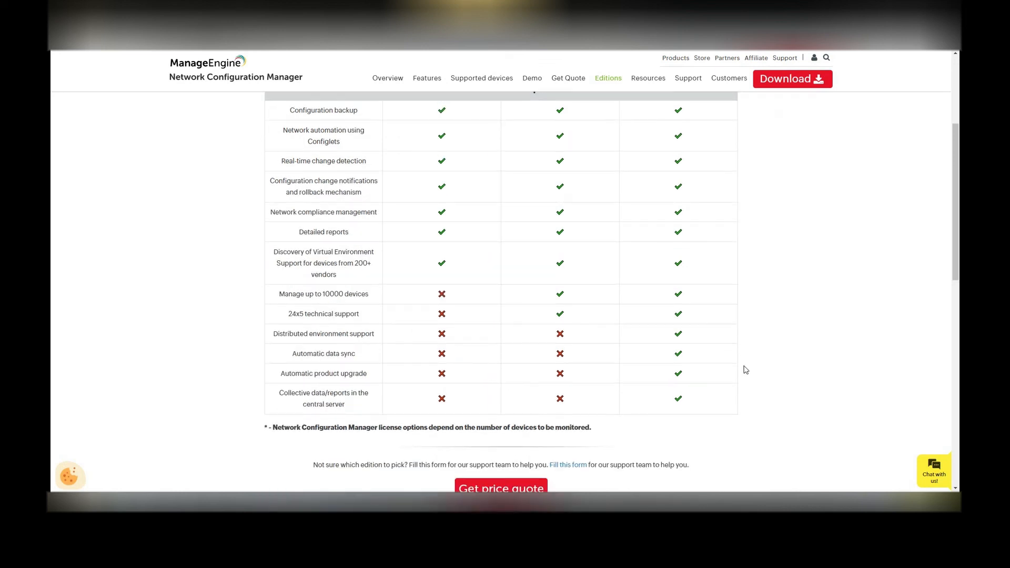